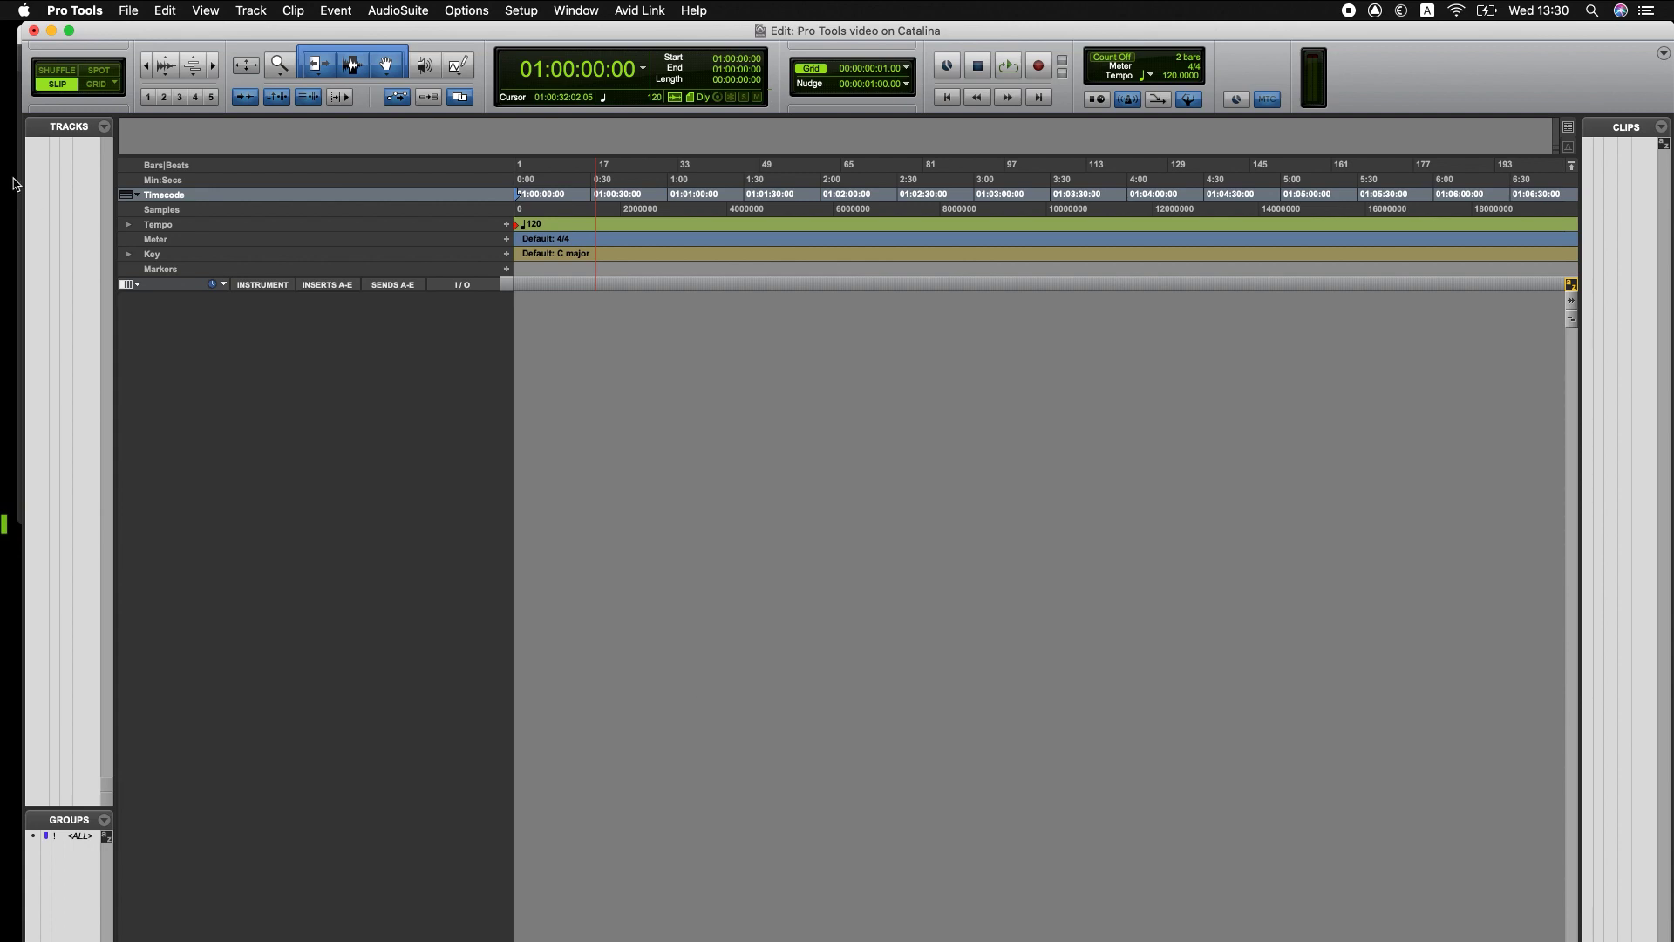
Step: Check the Pro Tools version and this Mac's system information
{"action": "left_click", "coordinate": [84, 11]}
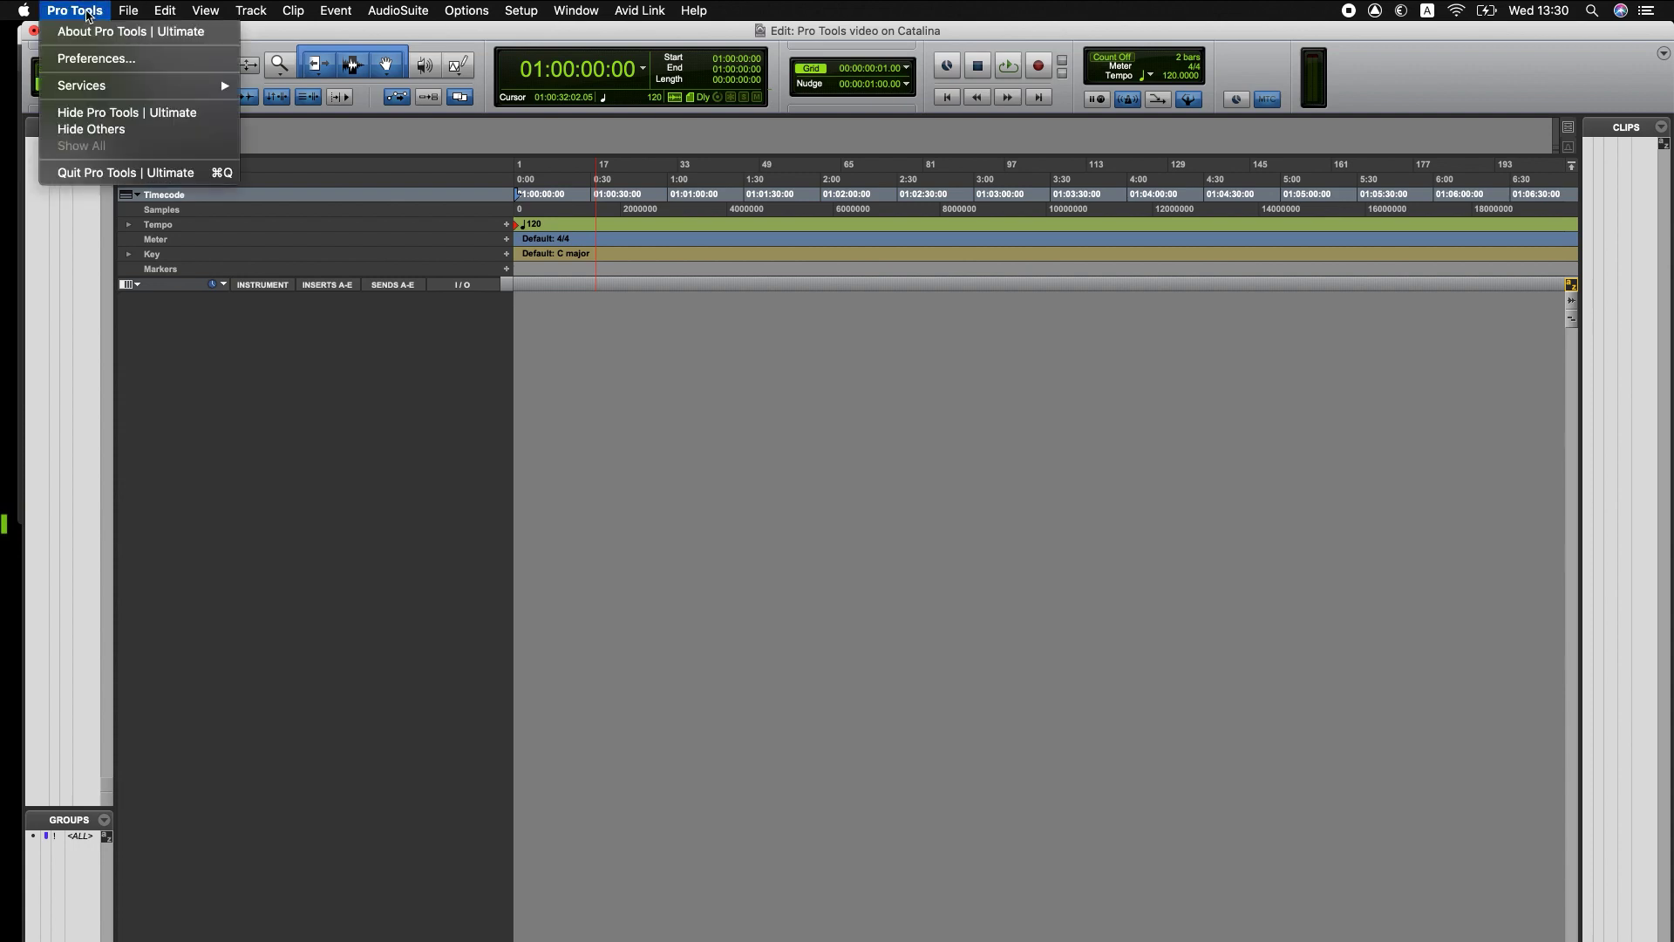
{"action": "left_click", "coordinate": [114, 30]}
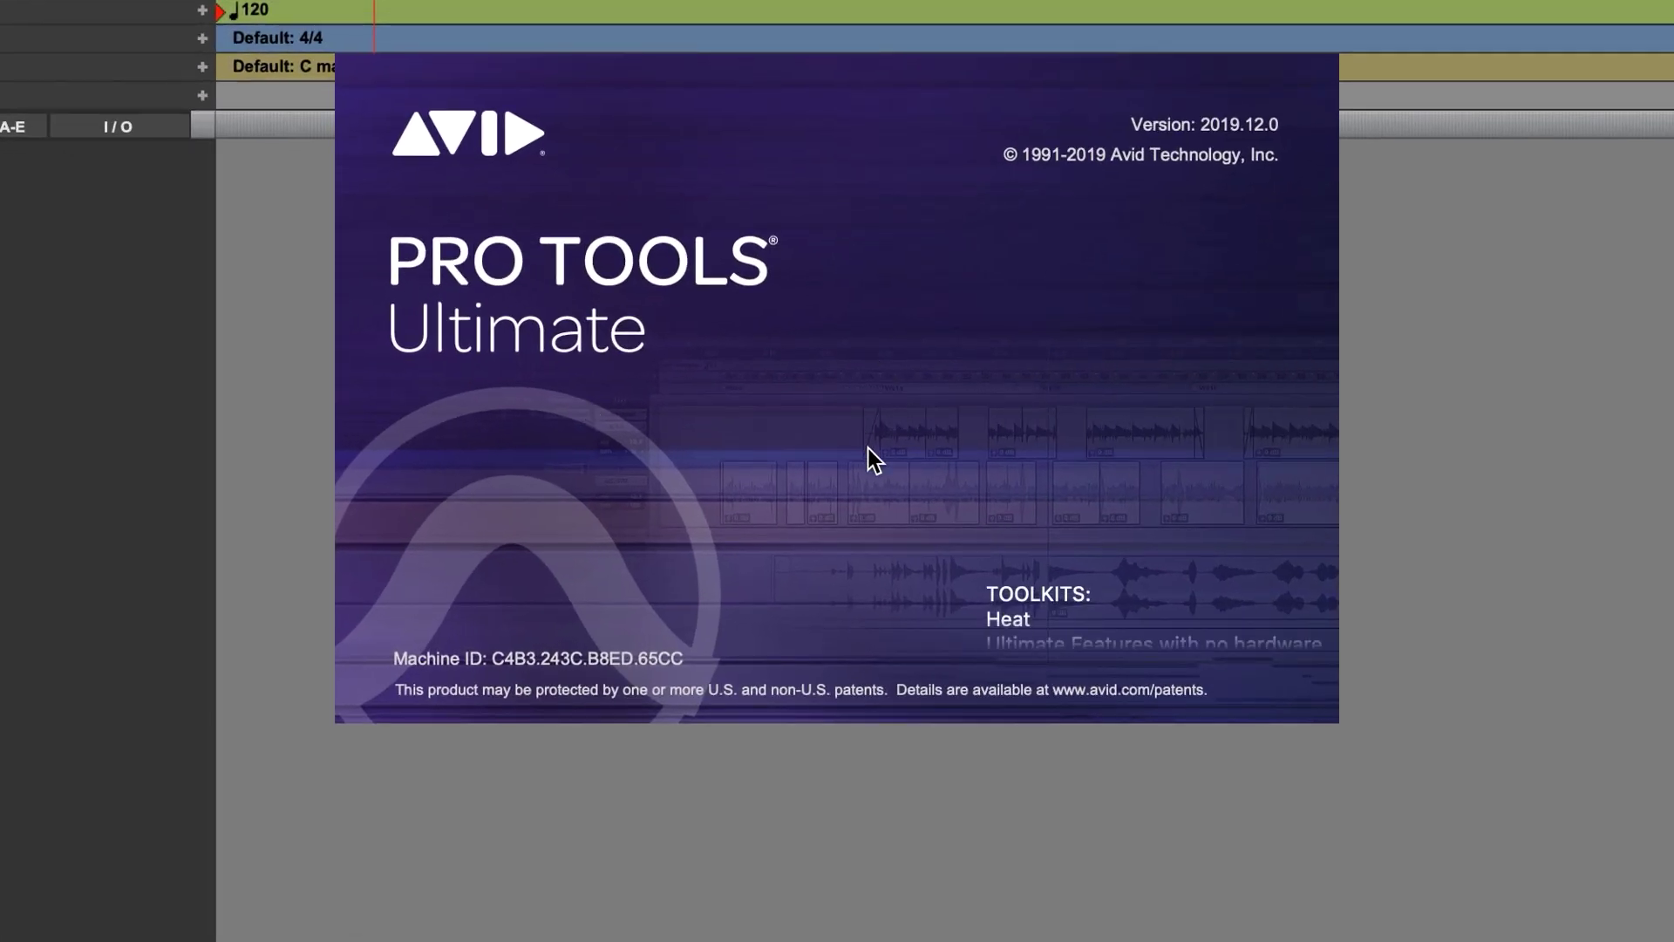
{"action": "left_click", "coordinate": [867, 446]}
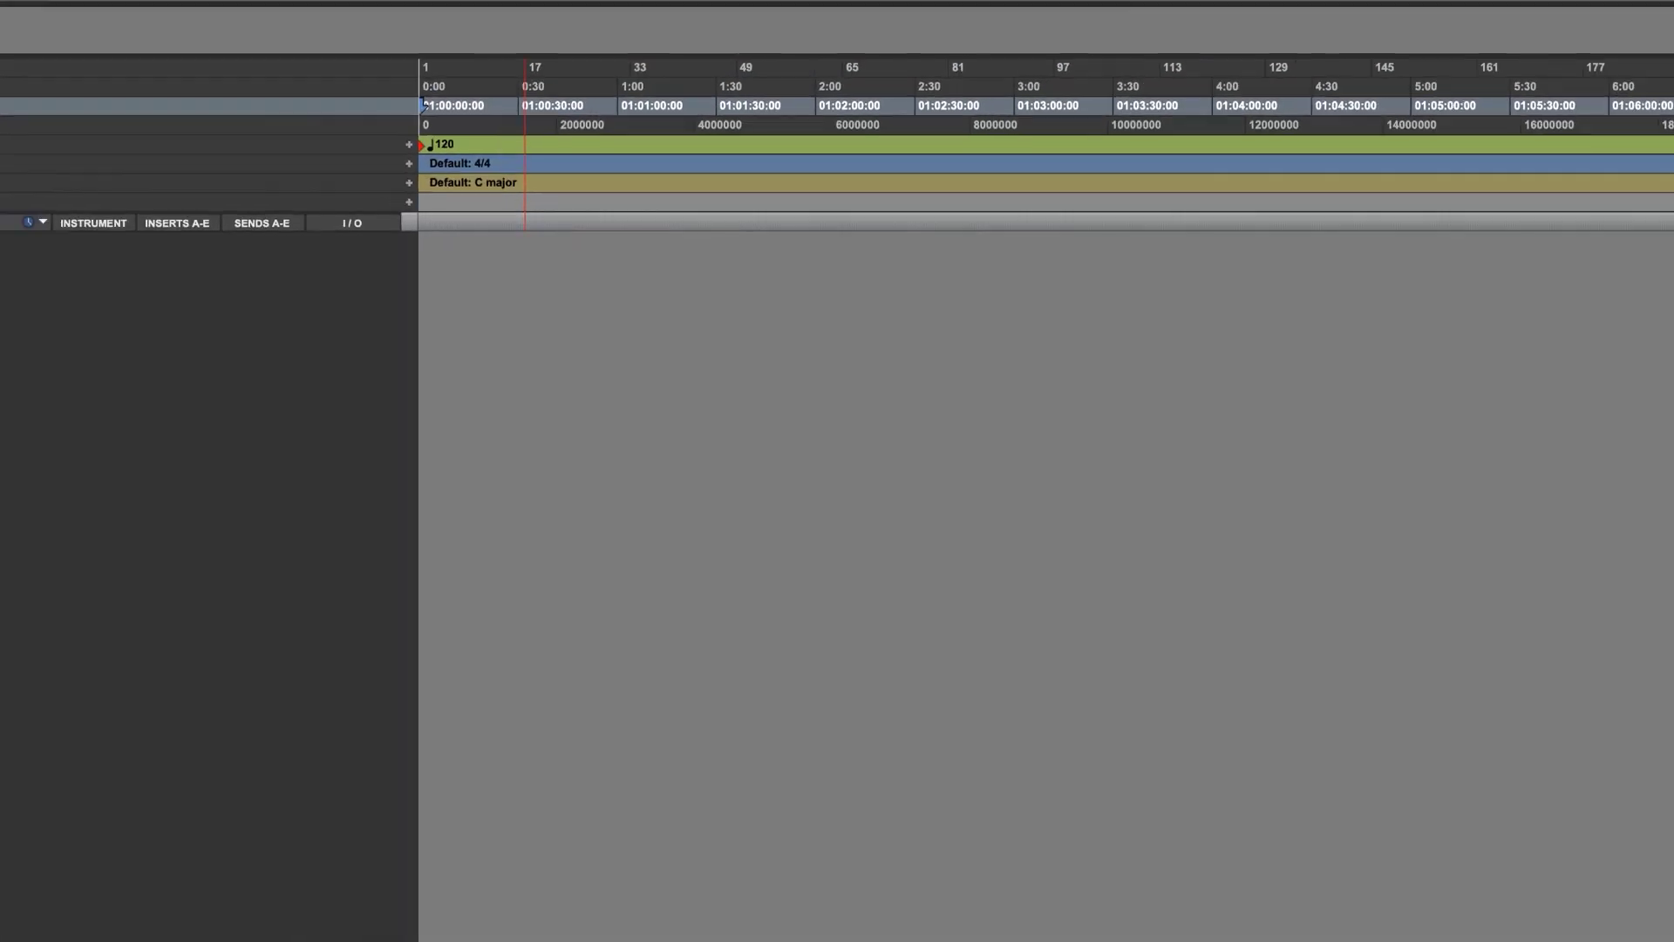
{"action": "left_click", "coordinate": [12, 11]}
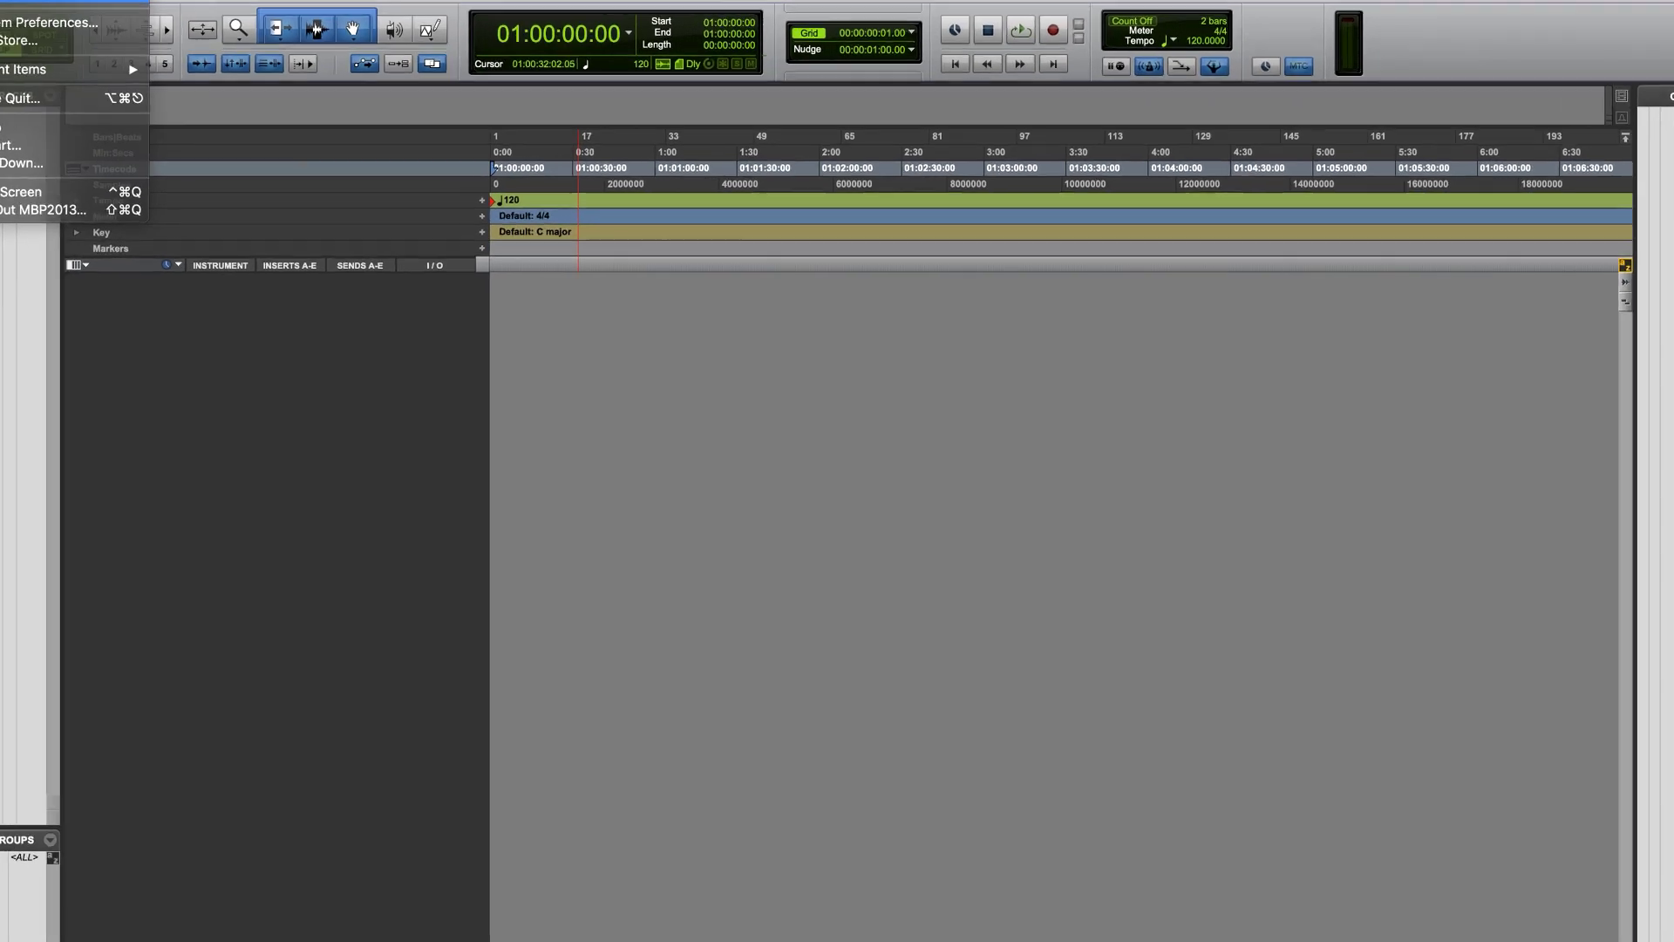
{"action": "left_click", "coordinate": [53, 2]}
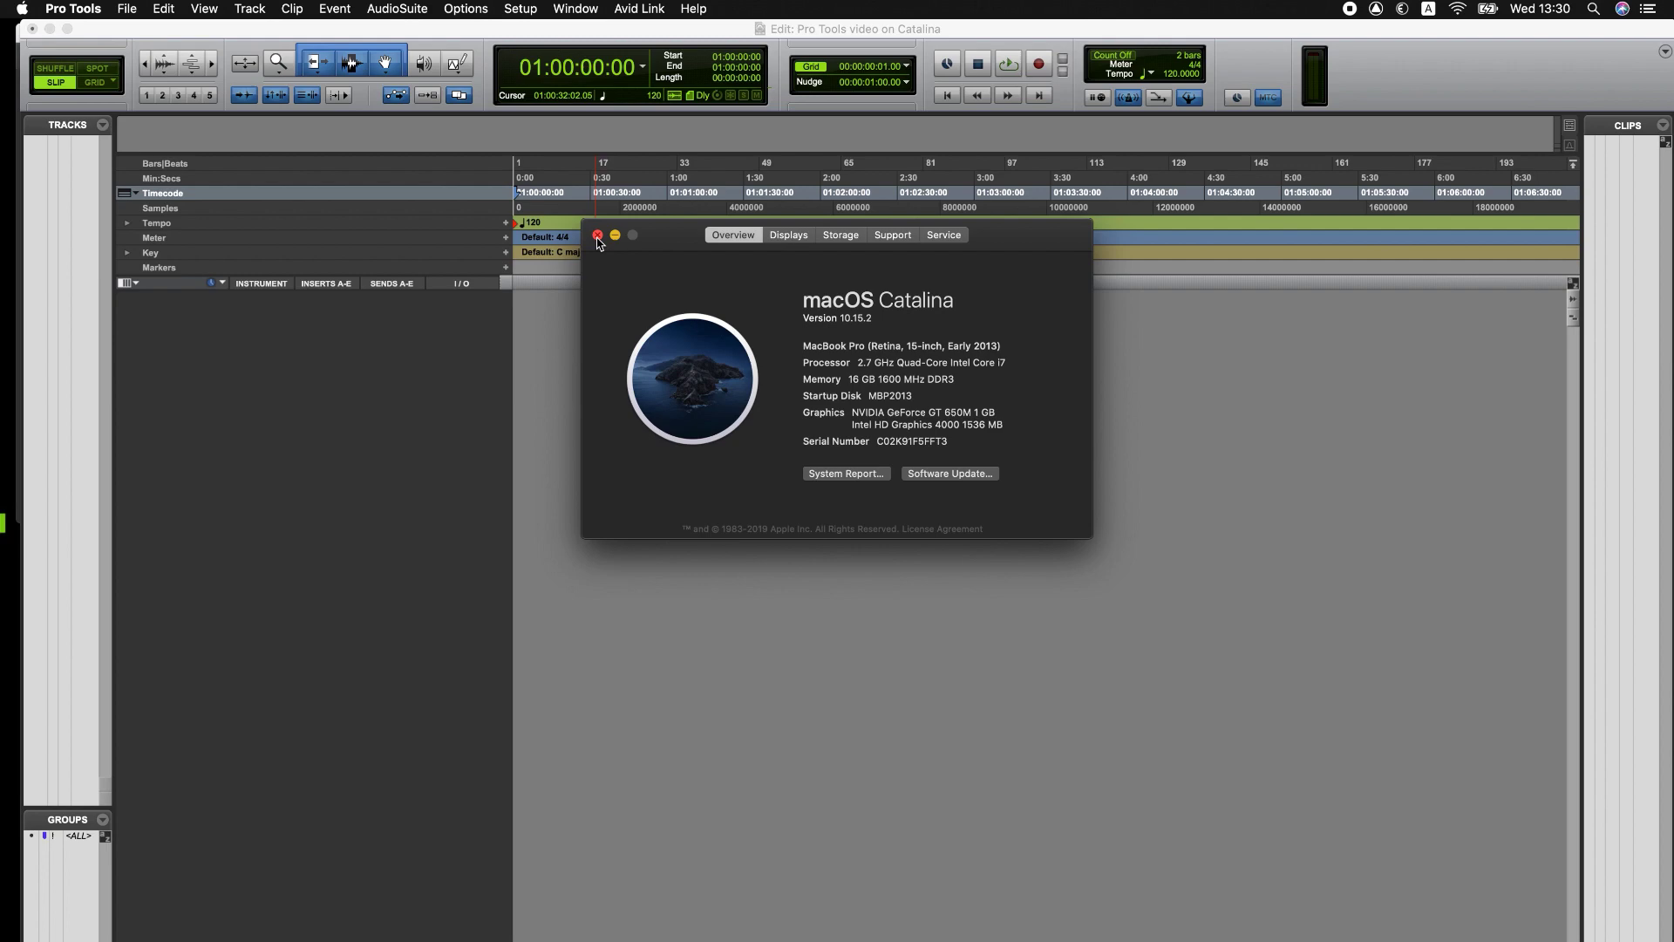
{"action": "left_click", "coordinate": [377, 128]}
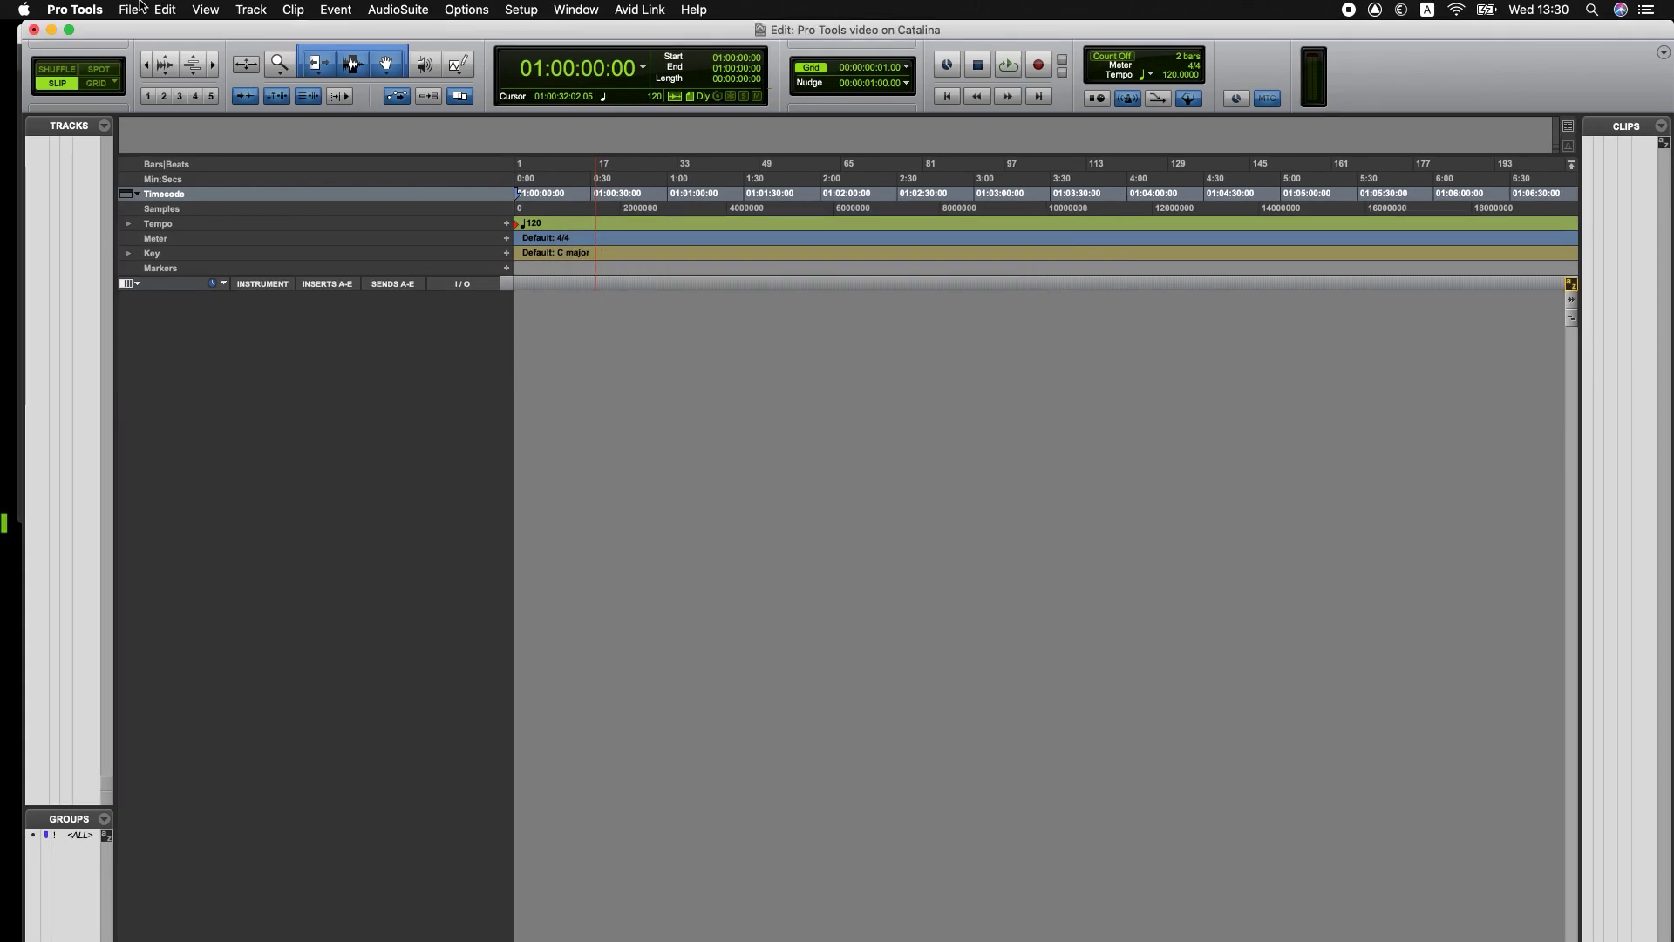
Step: Try importing Scrolling Improvements Short_H.264.mov as video, which triggers a QuickTime error
{"action": "left_click", "coordinate": [128, 8]}
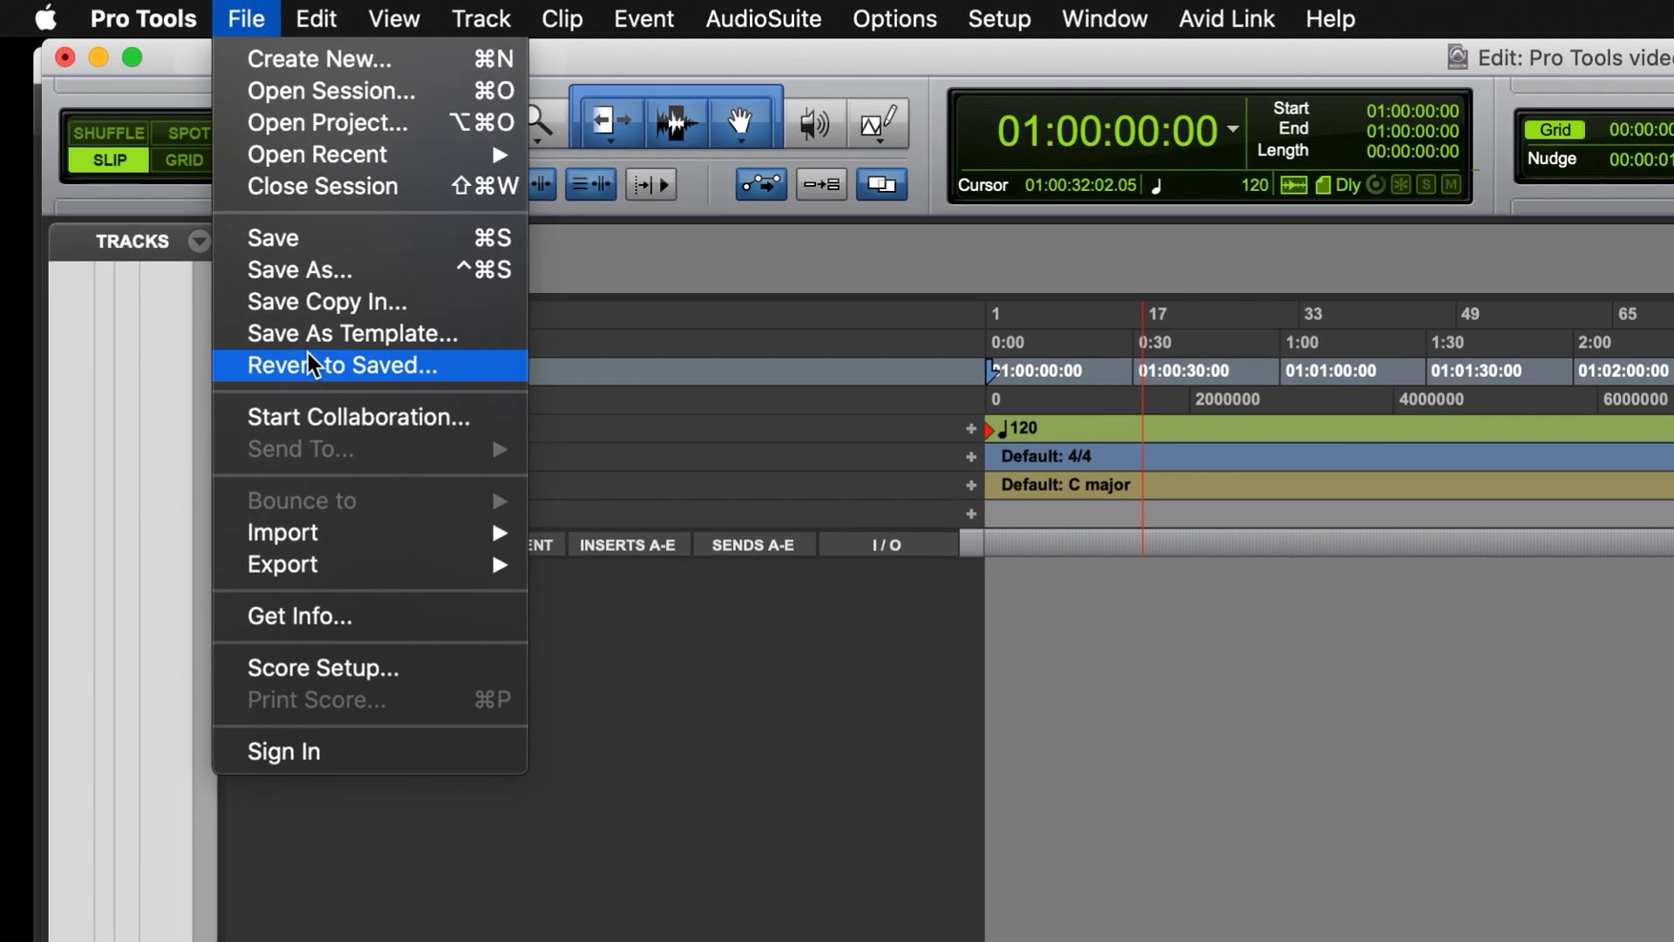
{"action": "mouse_move", "coordinate": [311, 533]}
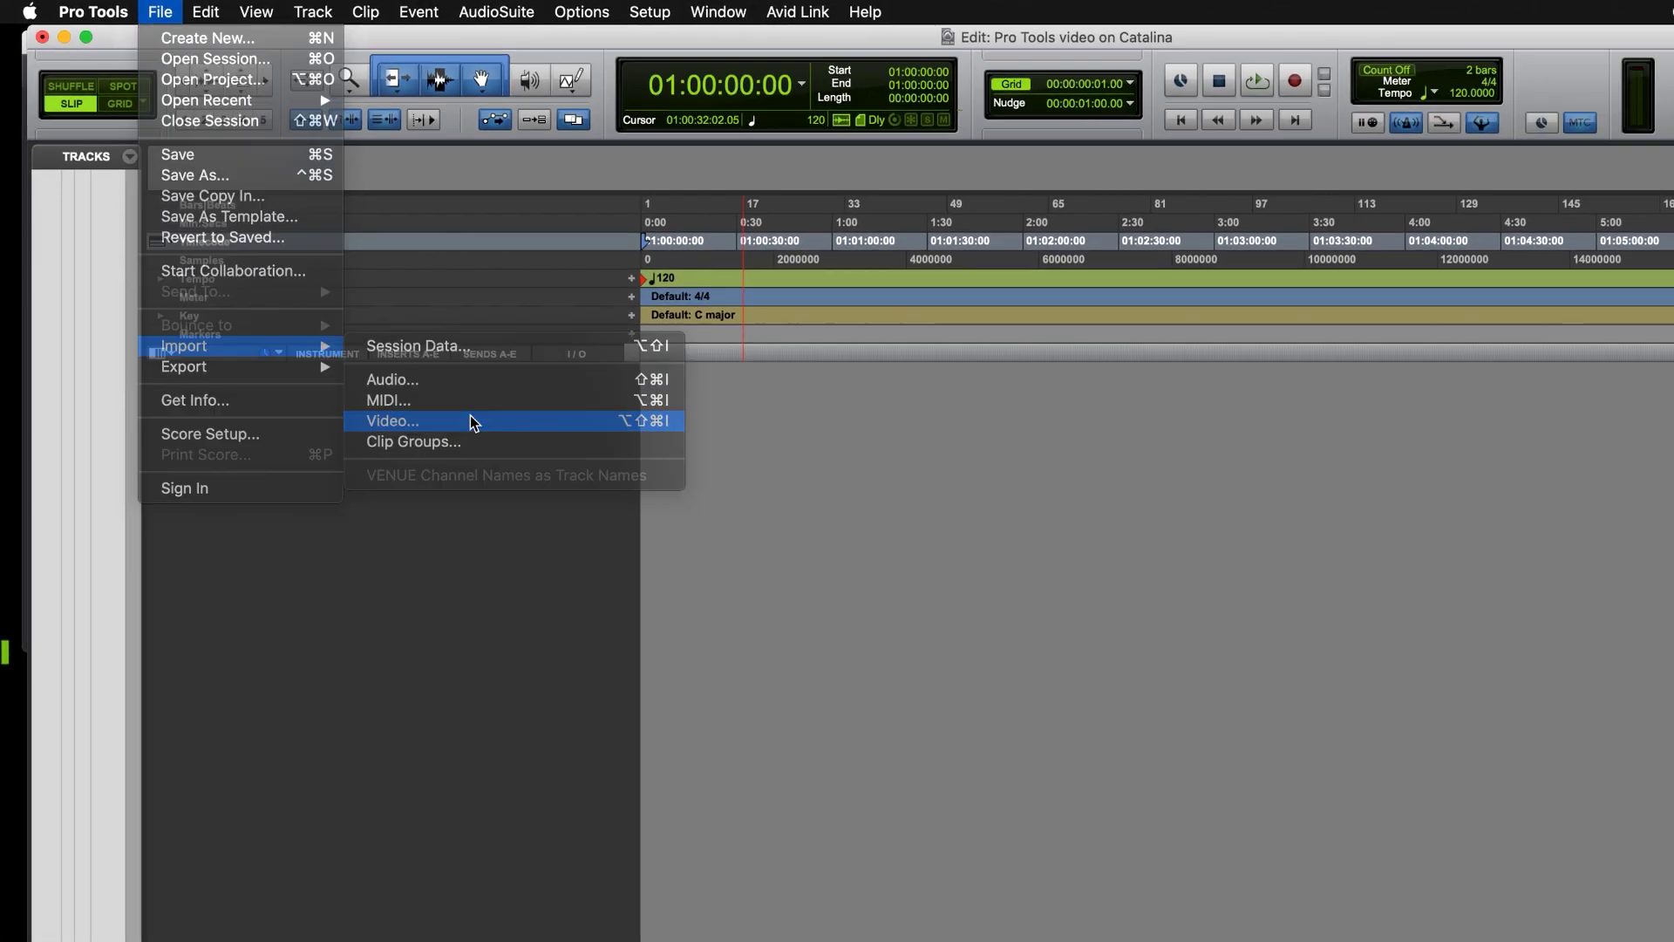
{"action": "left_click", "coordinate": [471, 423]}
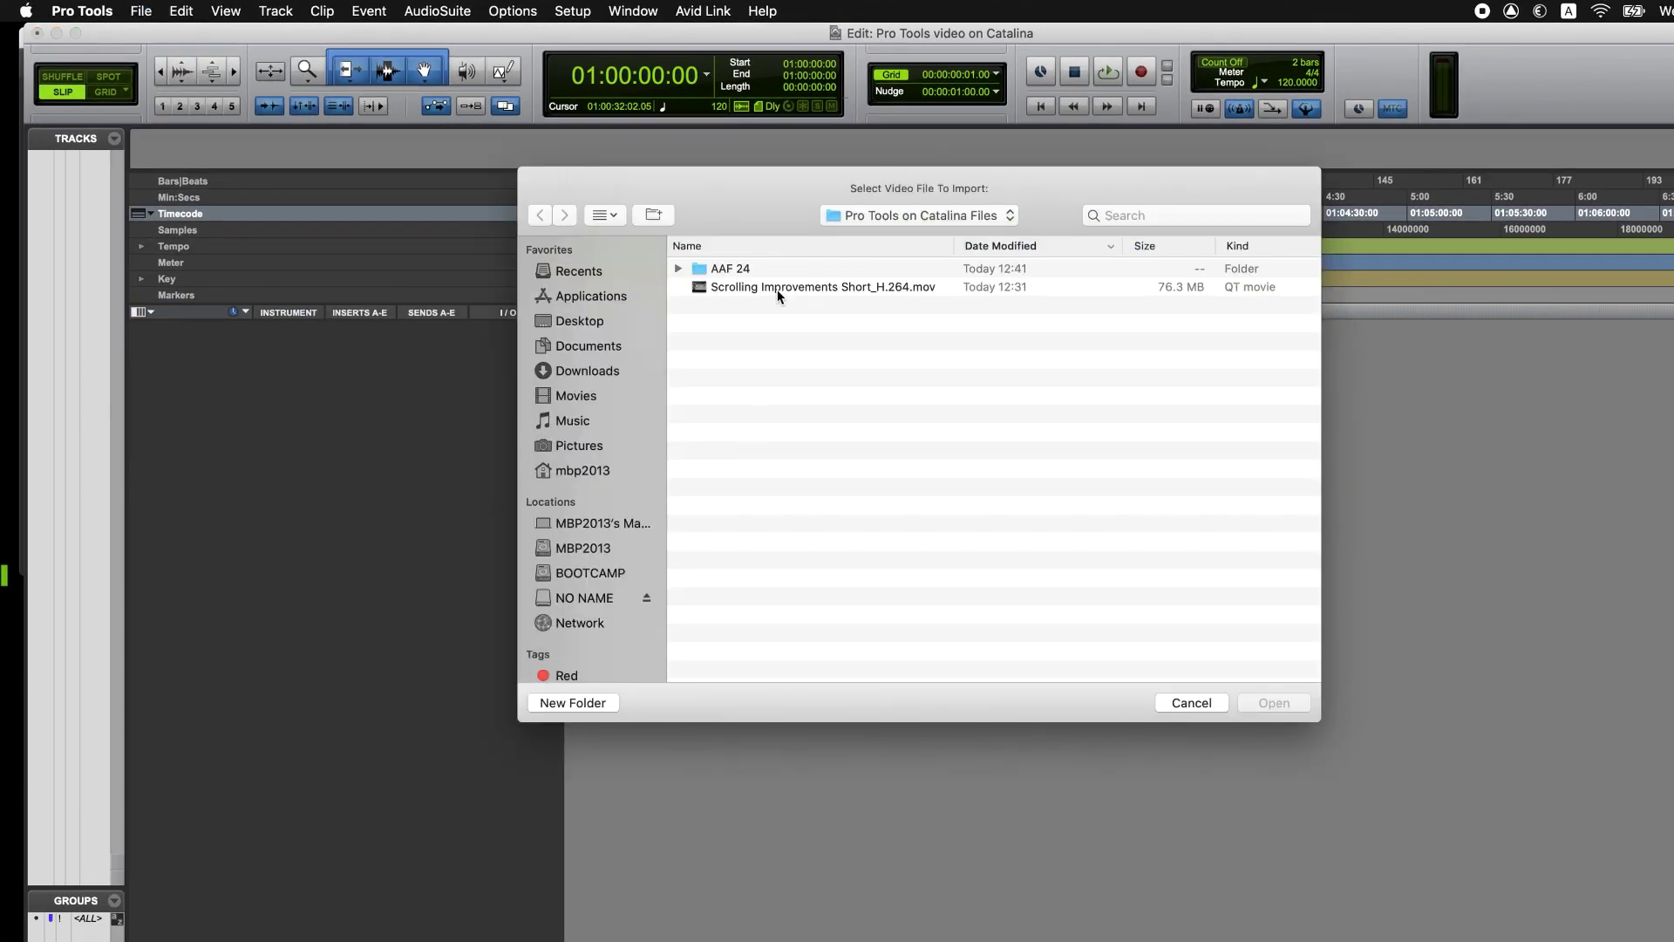
{"action": "left_click", "coordinate": [782, 288]}
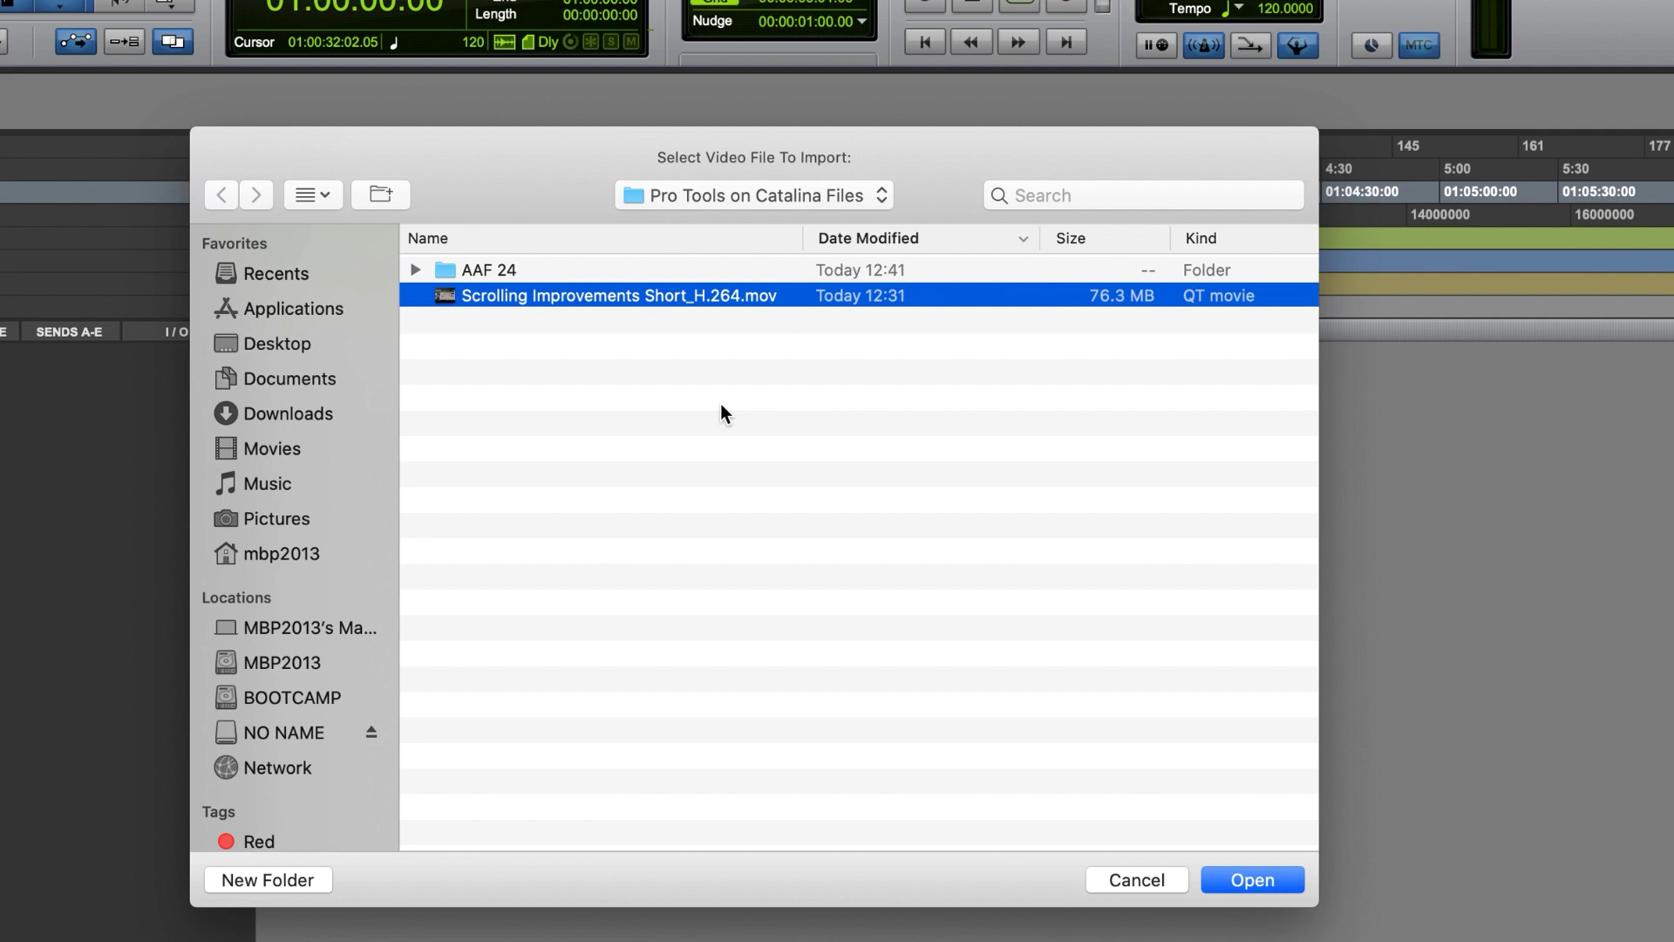
{"action": "left_click", "coordinate": [1244, 881]}
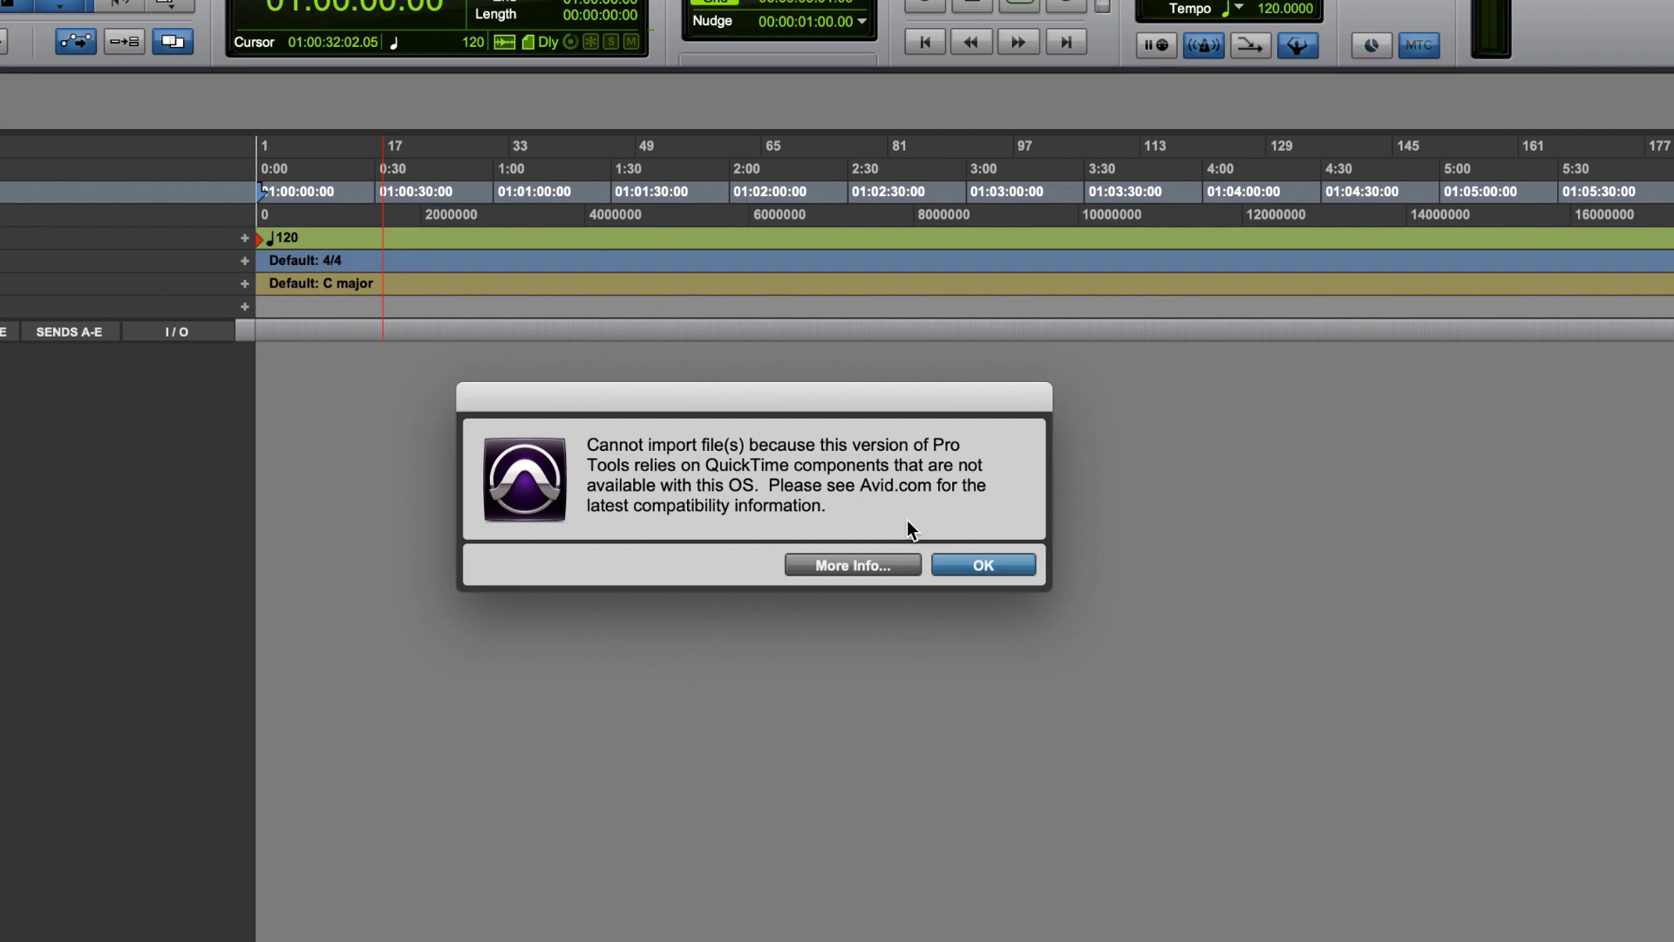
Step: Open Avid's article on the QuickTime import error from the alert's More Info link
{"action": "left_click", "coordinate": [853, 565]}
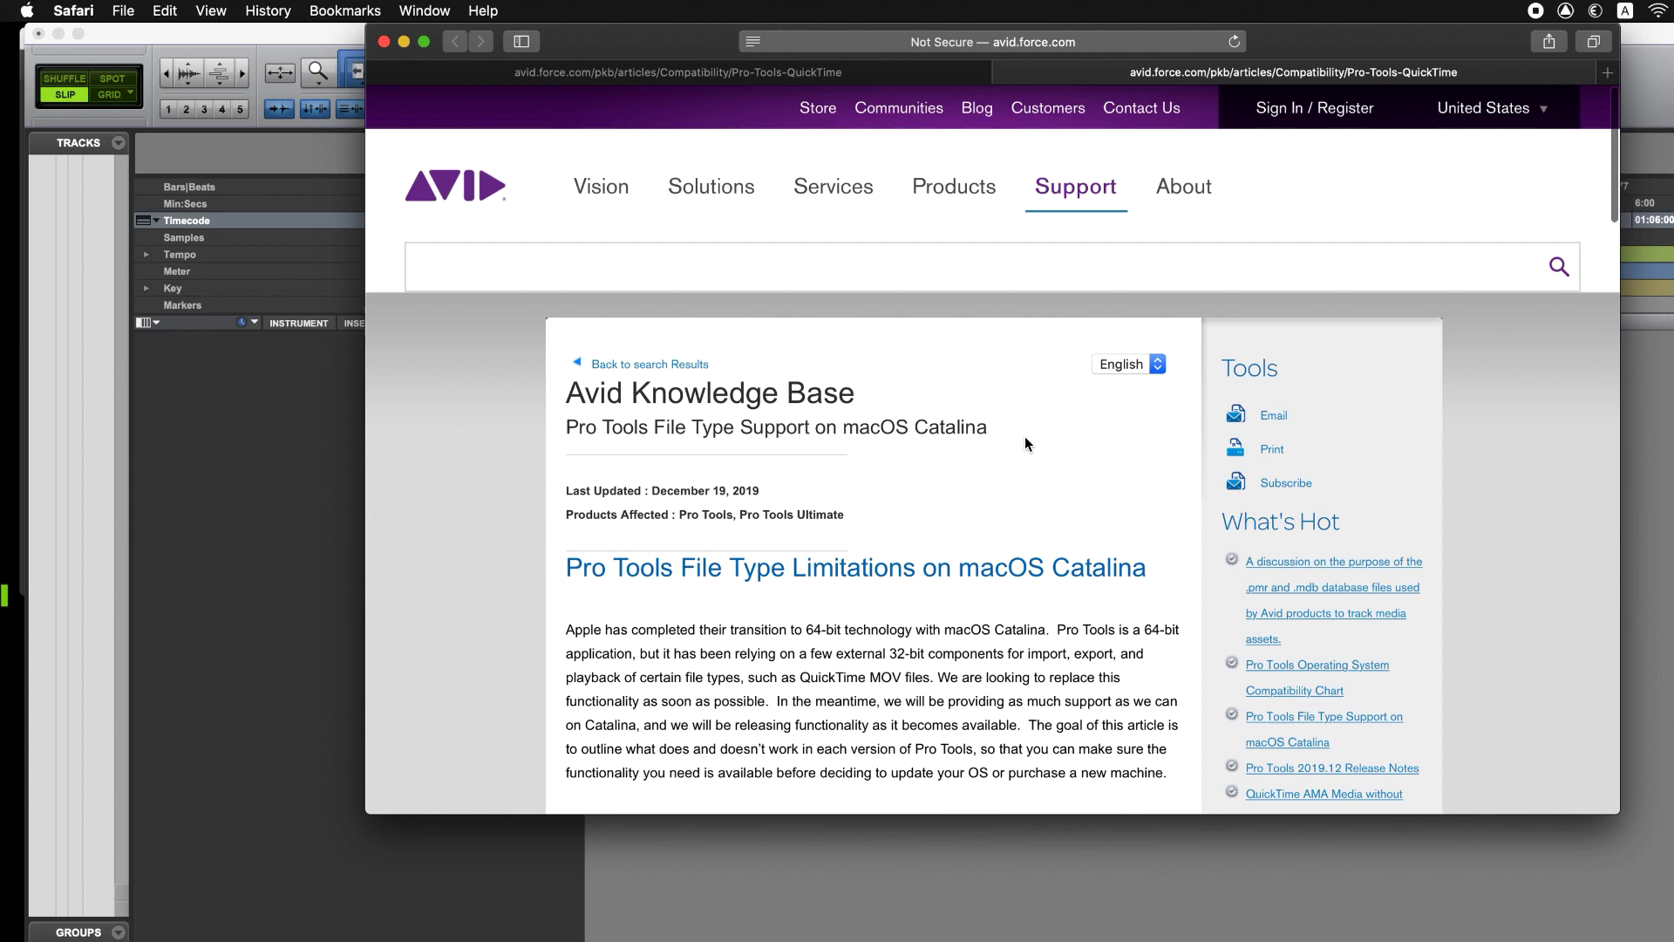
Step: Read the Catalina file-type support table and Shutter Encoder workflow, then return to Pro Tools
{"action": "scroll", "coordinate": [1023, 436], "scroll_direction": "down", "scroll_amount": 5}
{"action": "scroll", "coordinate": [1025, 436], "scroll_direction": "down", "scroll_amount": 6}
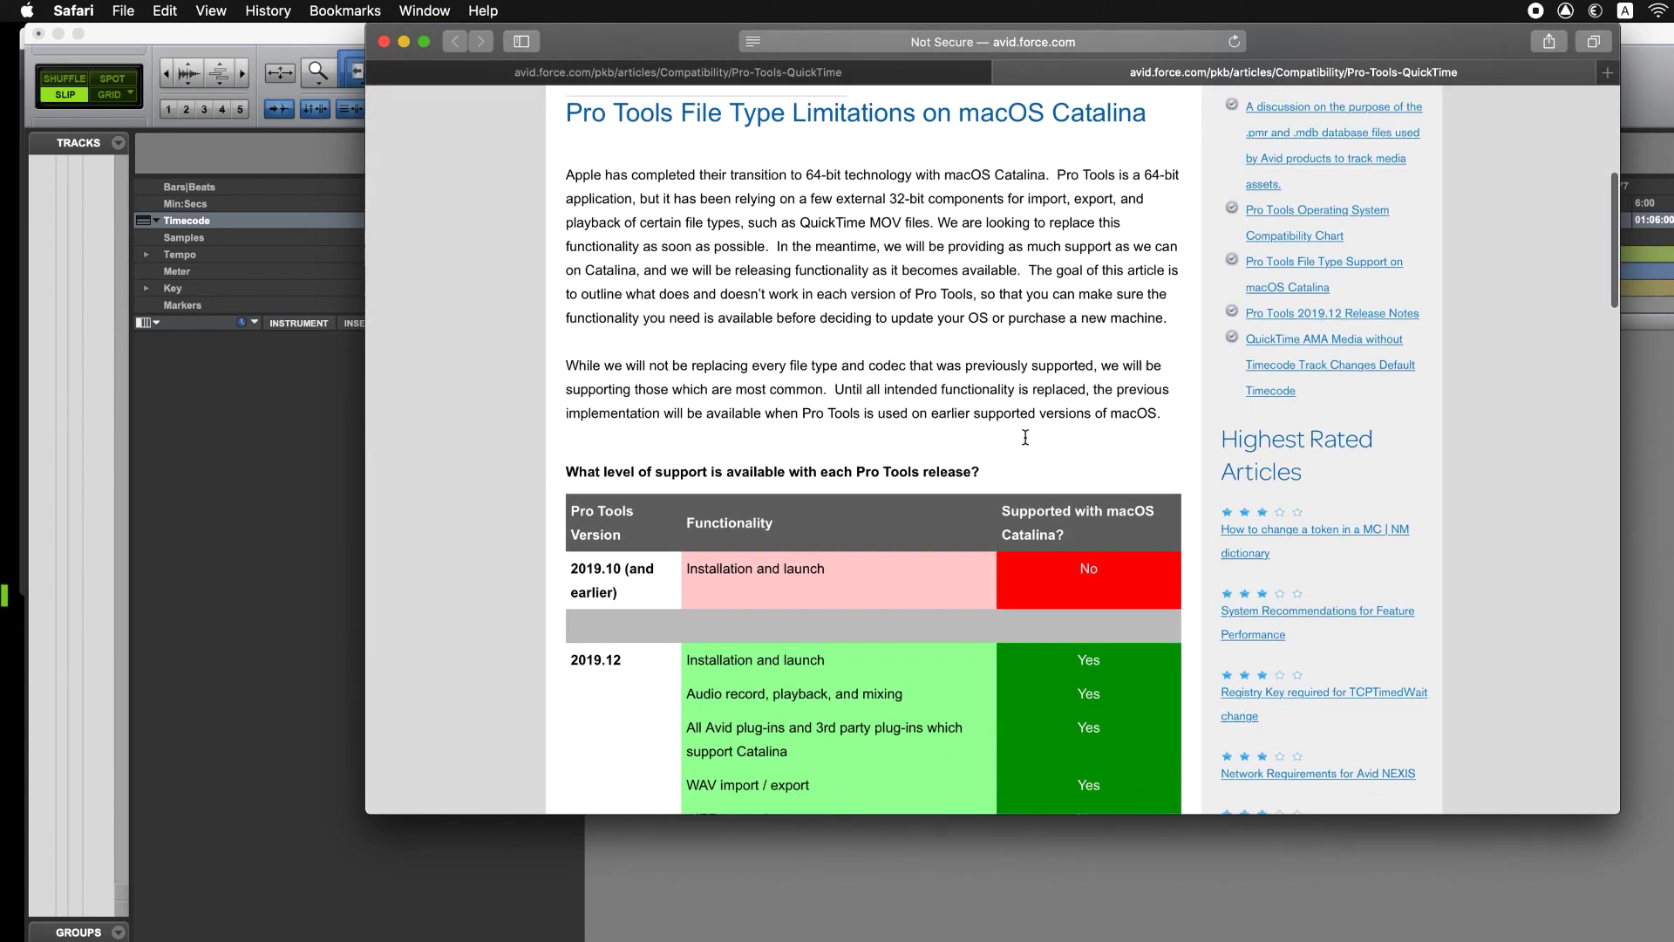
{"action": "scroll", "coordinate": [1024, 436], "scroll_direction": "down", "scroll_amount": 3}
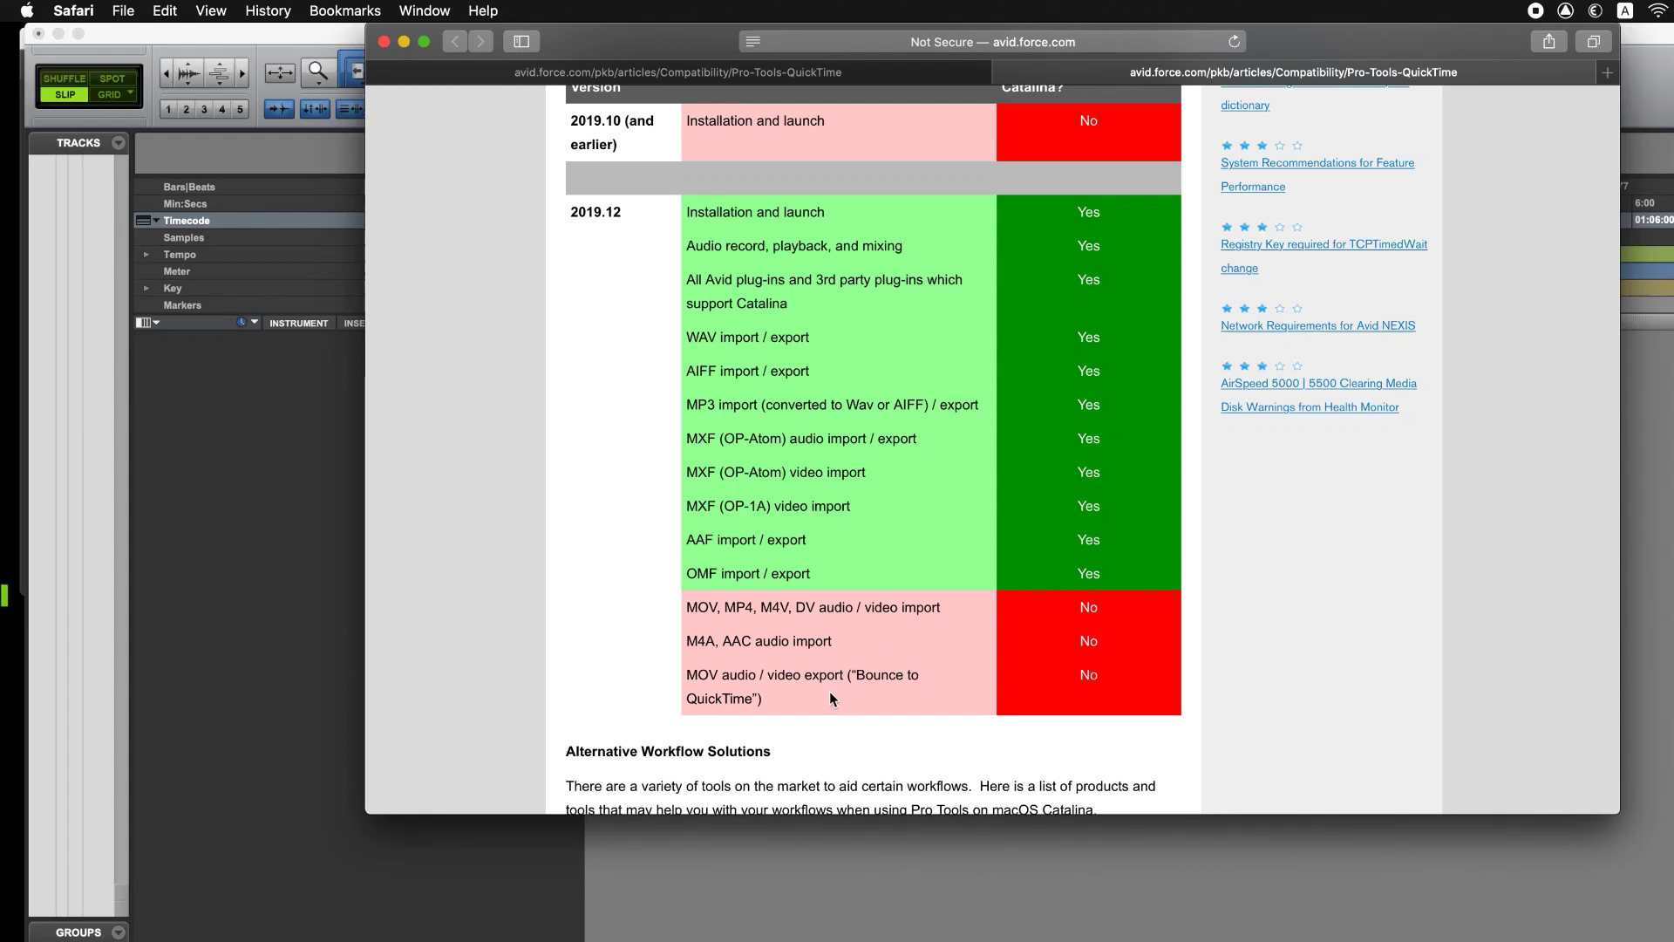
{"action": "scroll", "coordinate": [793, 567], "scroll_direction": "down", "scroll_amount": 10}
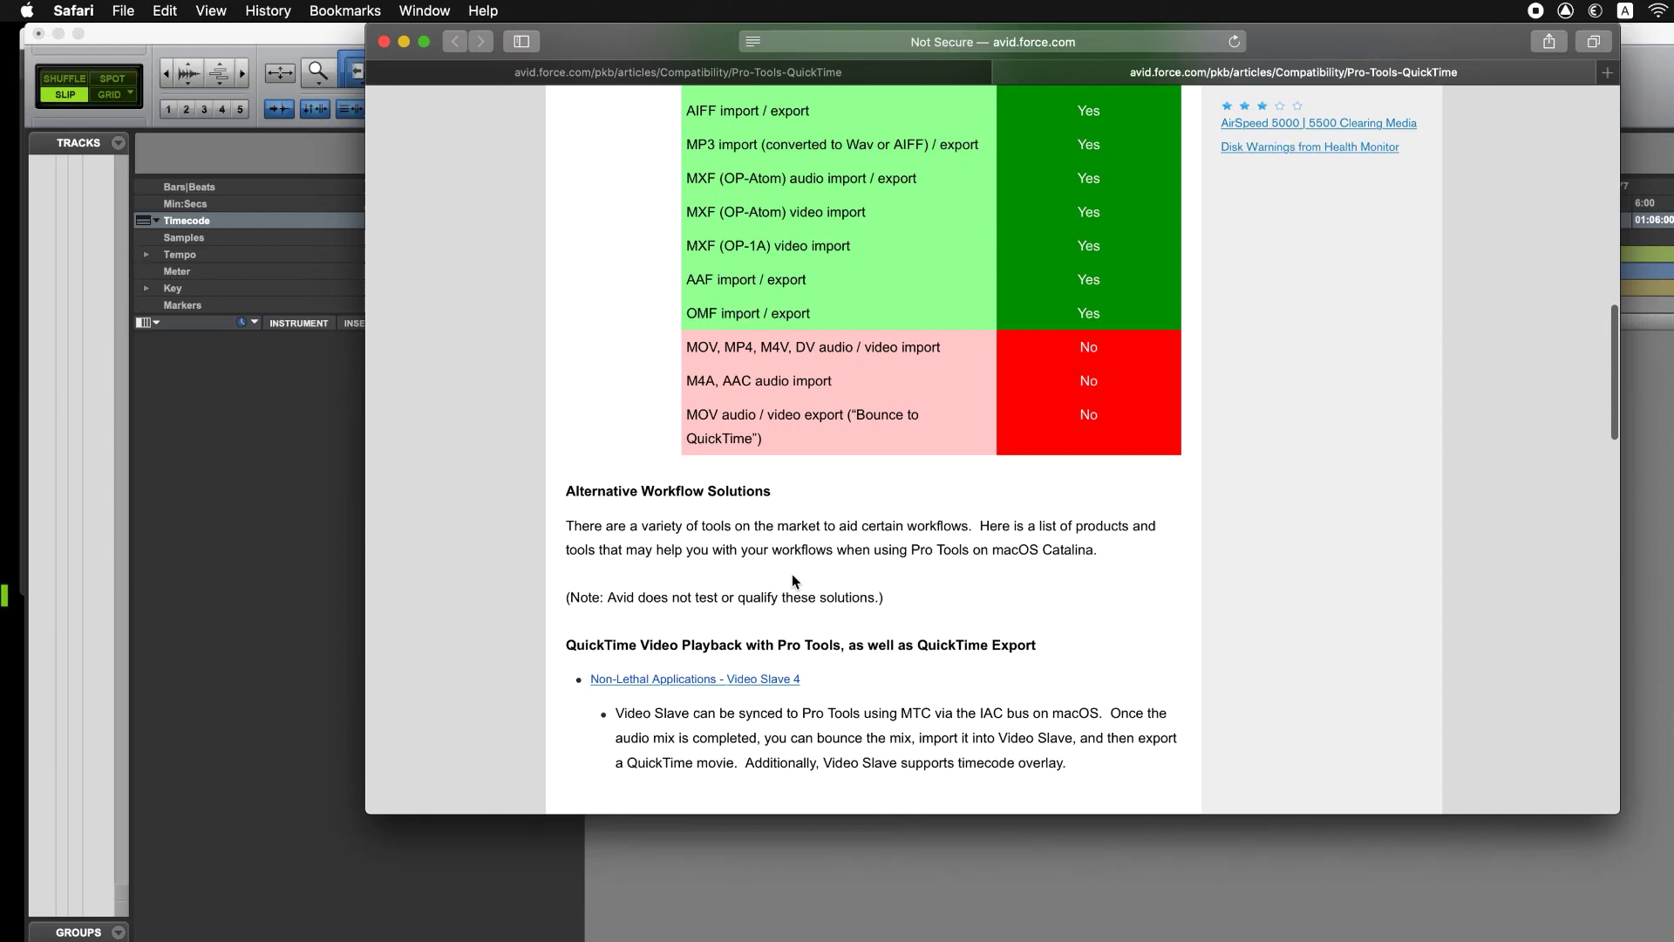
{"action": "scroll", "coordinate": [792, 574], "scroll_direction": "down", "scroll_amount": 10}
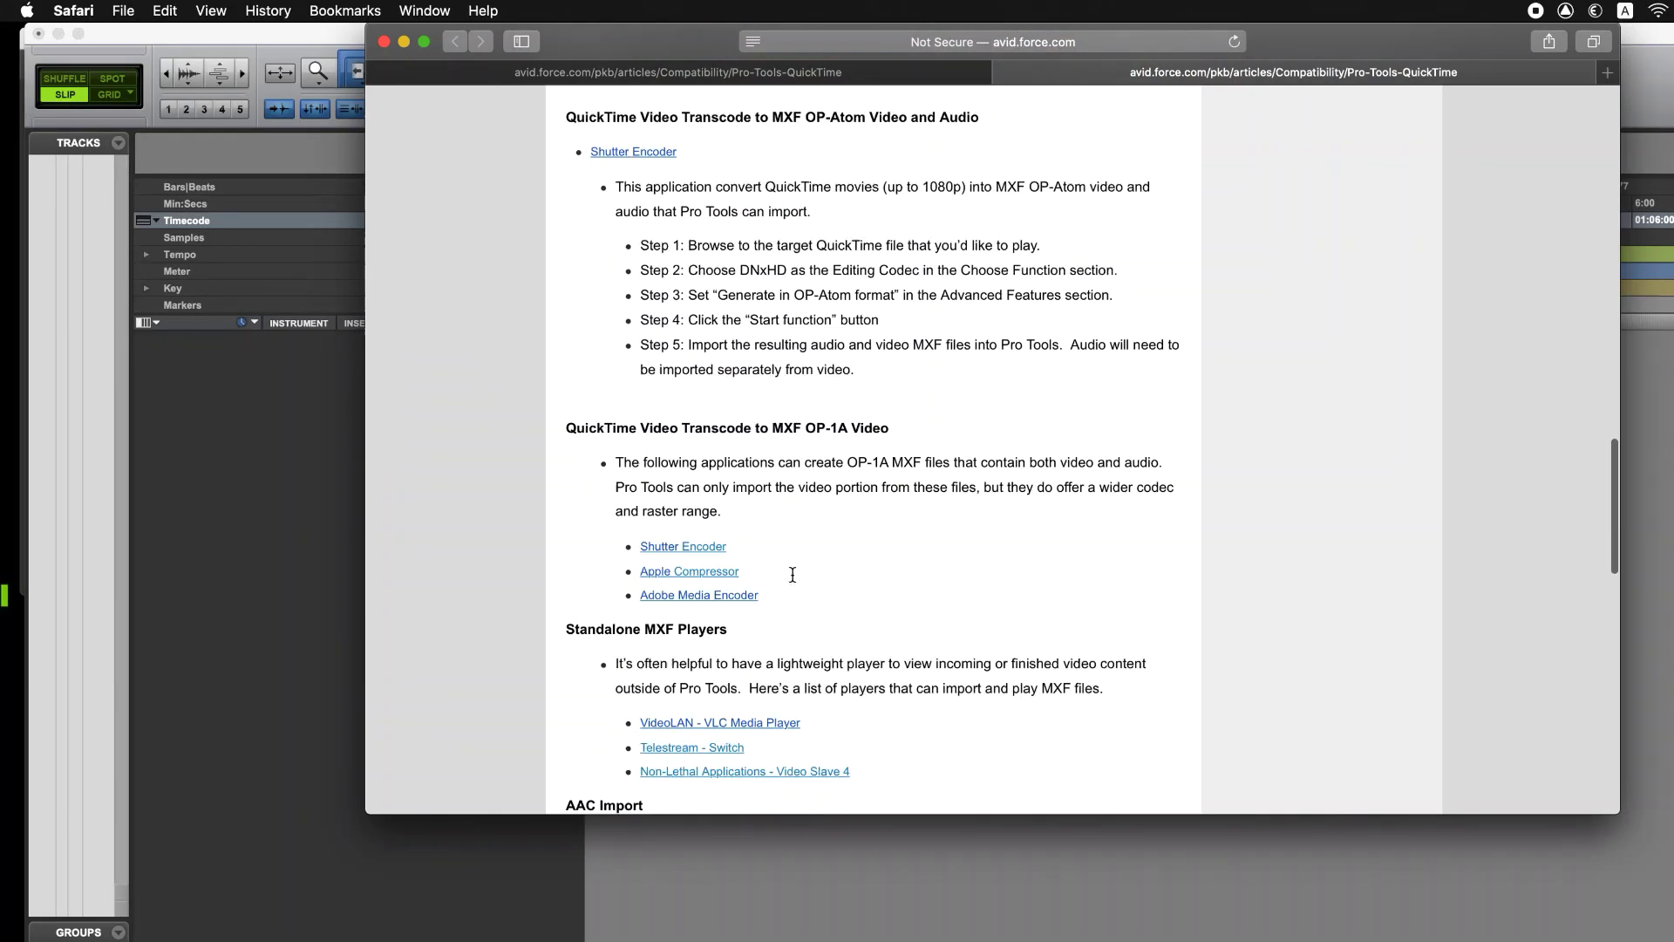
{"action": "left_click", "coordinate": [861, 893]}
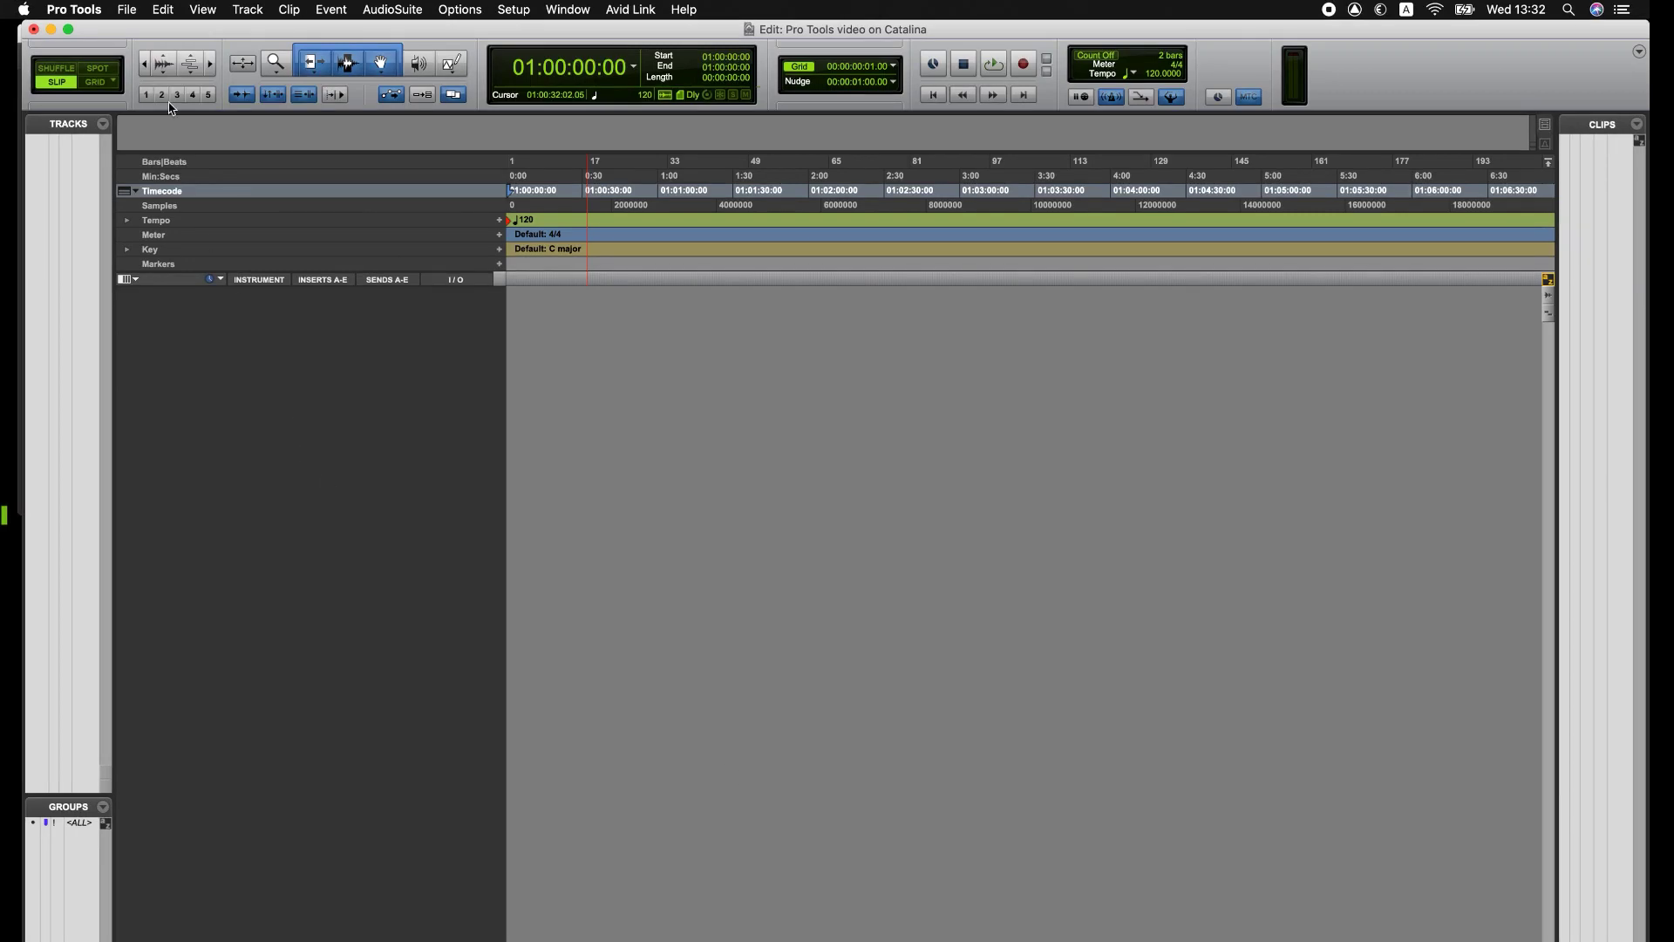
Step: Import session data from aaf 4.aaf, adding tracks A1, A2 and V1 with linked MXF clips
{"action": "left_click", "coordinate": [129, 8]}
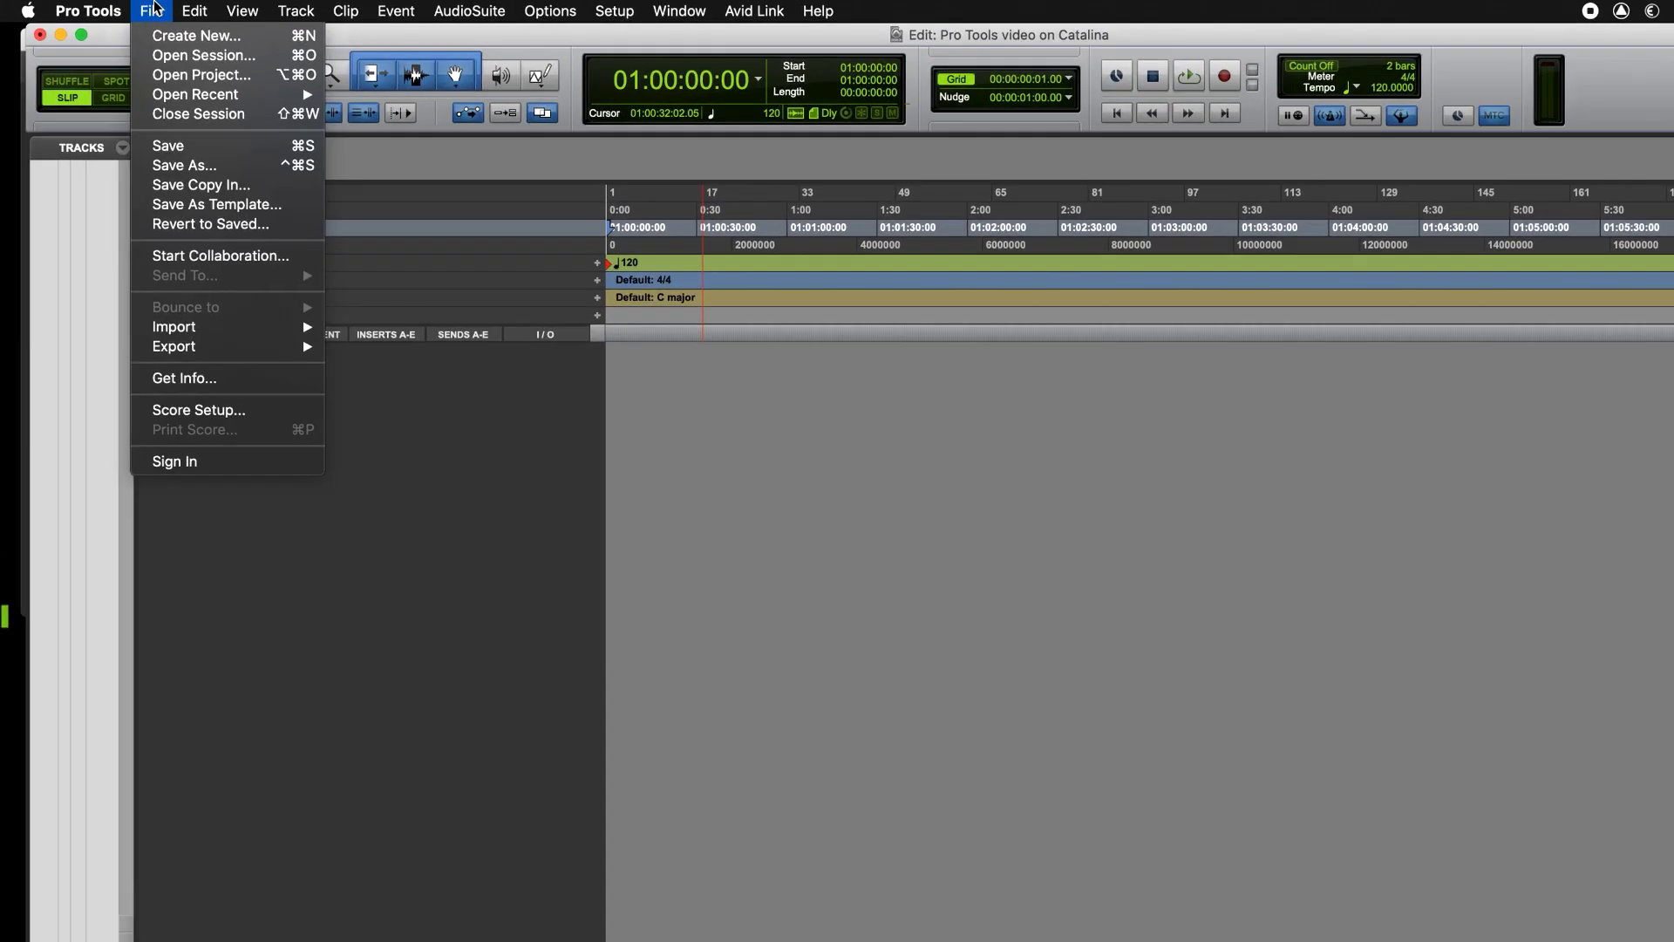
{"action": "mouse_move", "coordinate": [210, 328]}
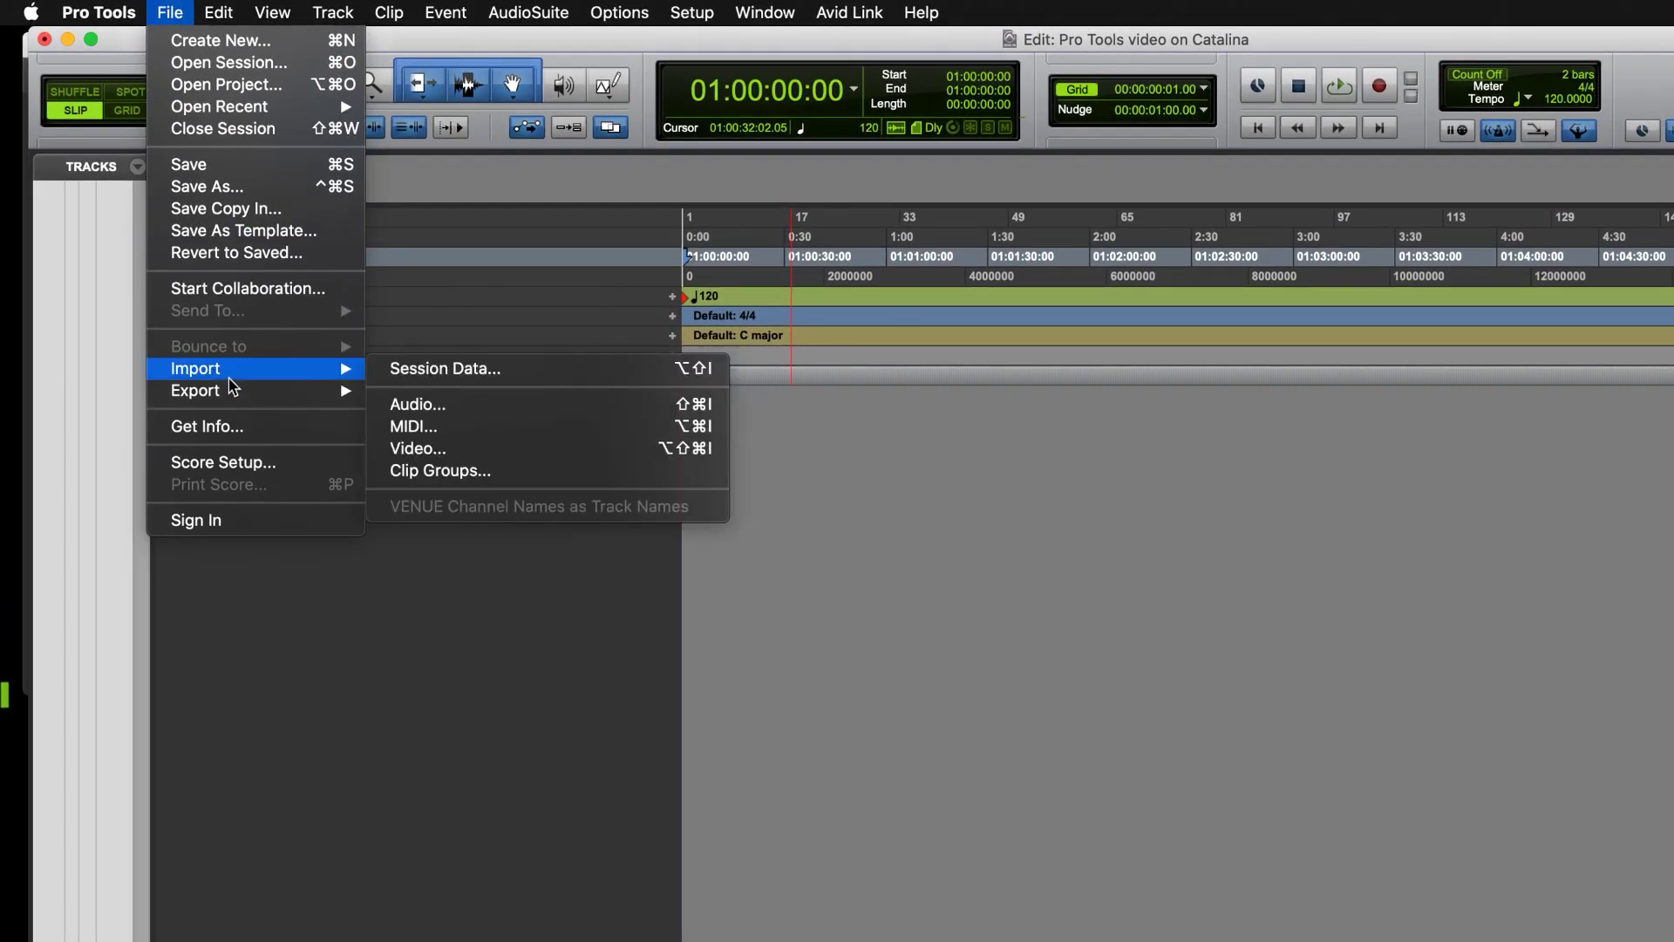
{"action": "left_click", "coordinate": [442, 375]}
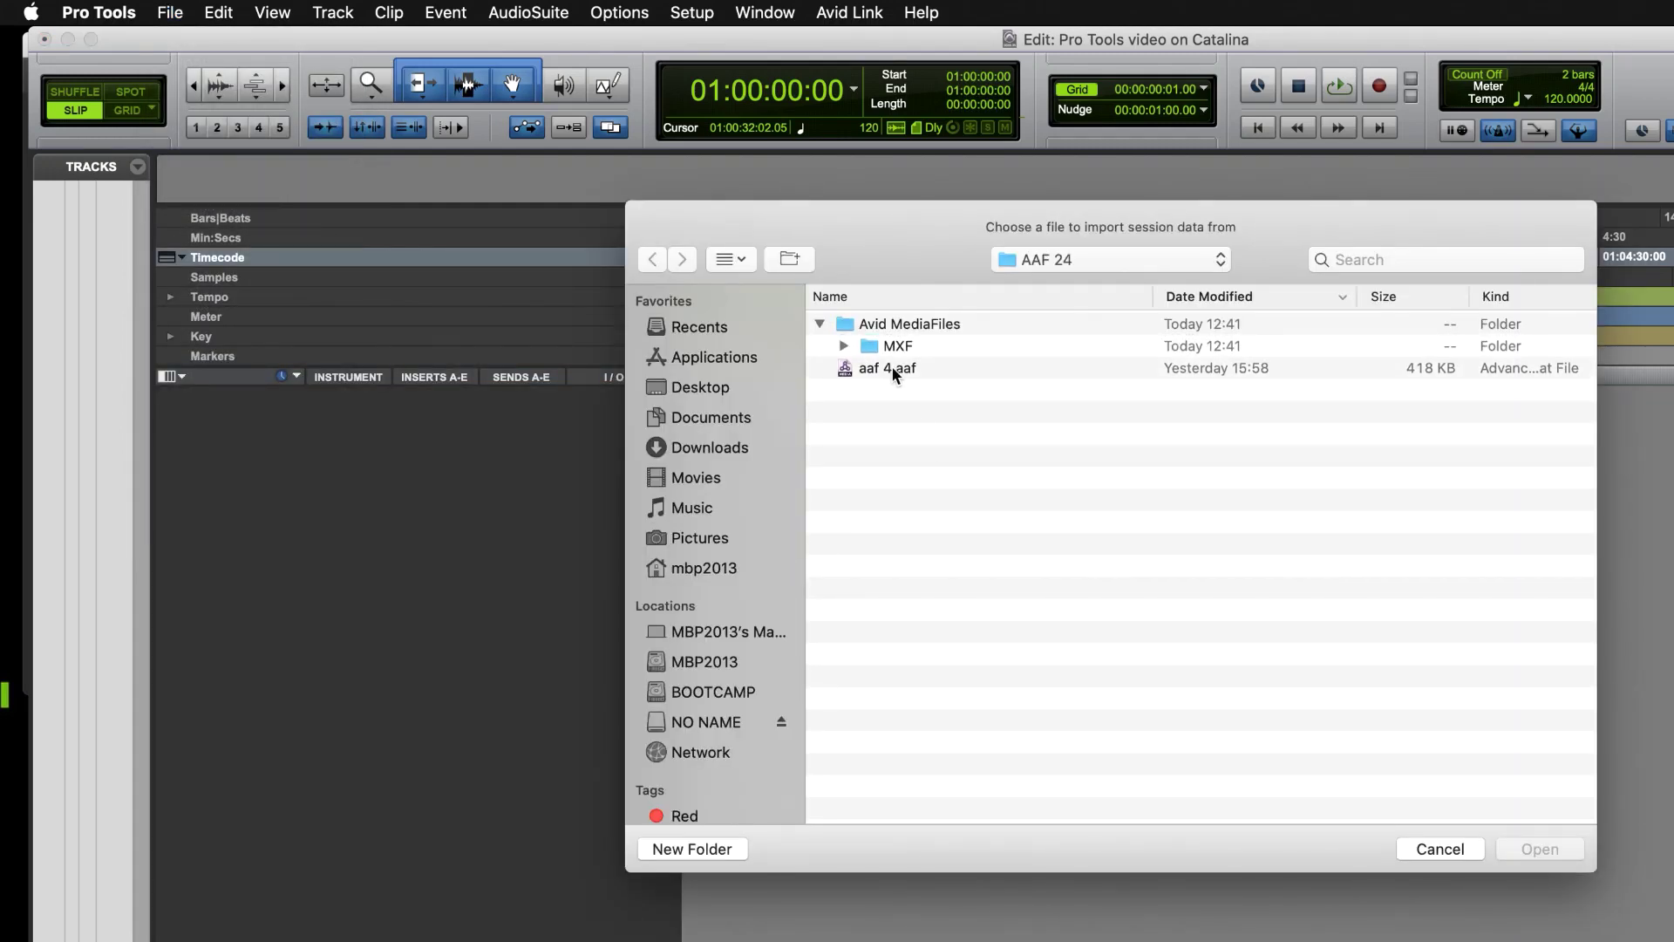
{"action": "left_click", "coordinate": [844, 347]}
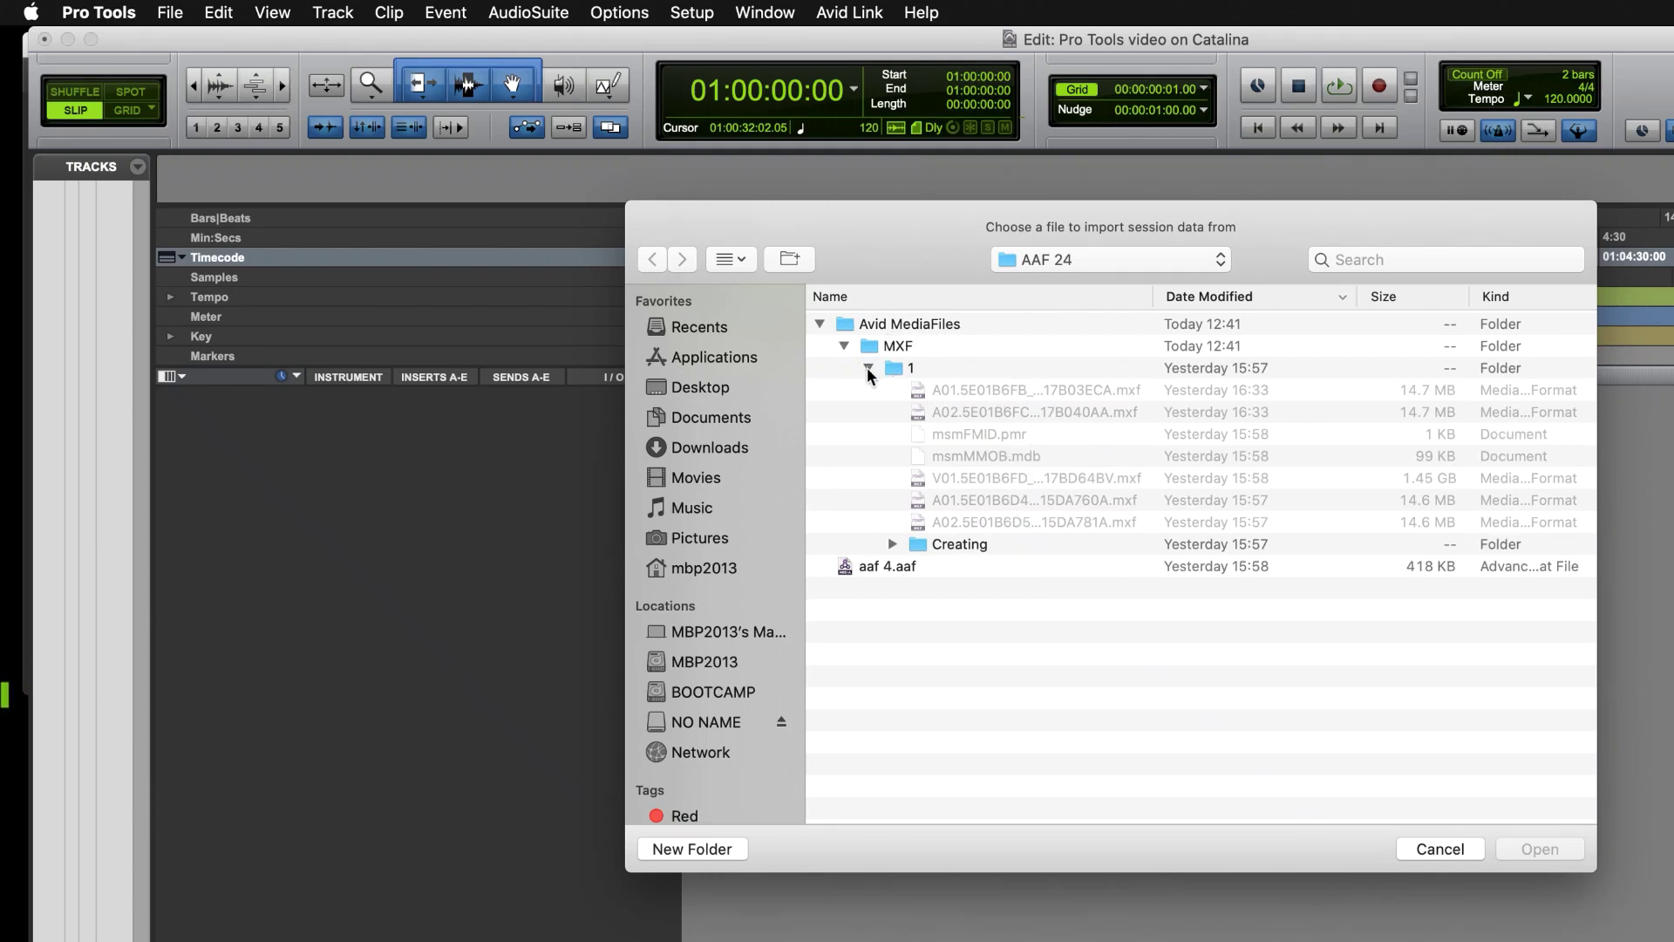
{"action": "left_click", "coordinate": [869, 367]}
{"action": "left_click", "coordinate": [866, 391]}
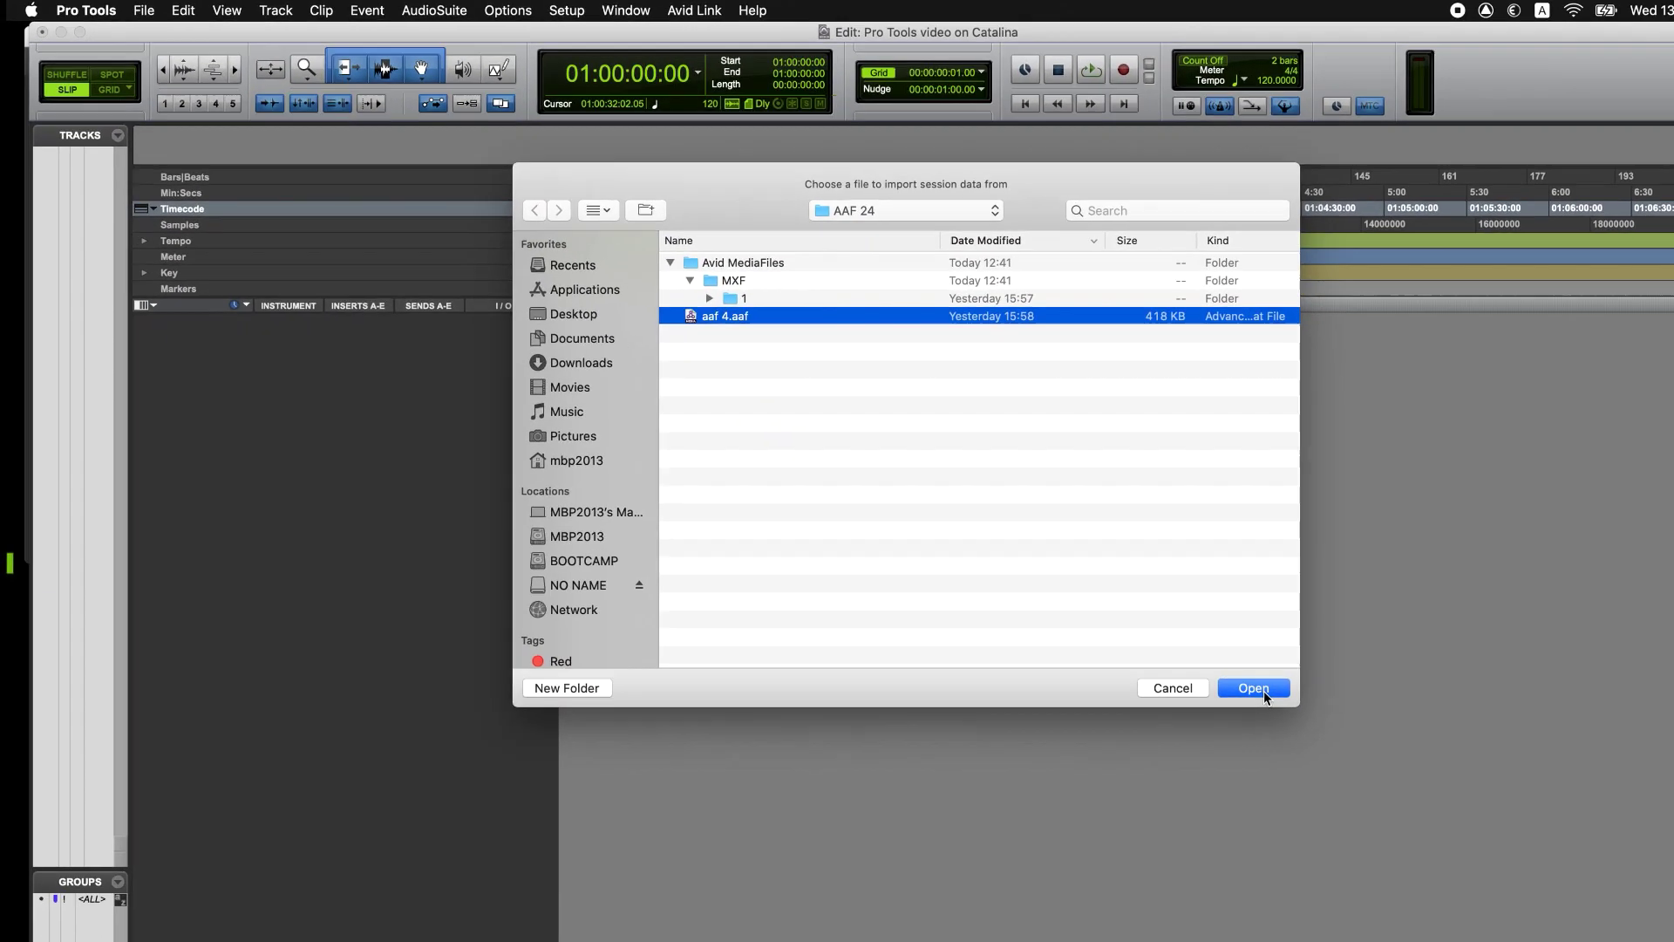
{"action": "left_click", "coordinate": [1474, 816]}
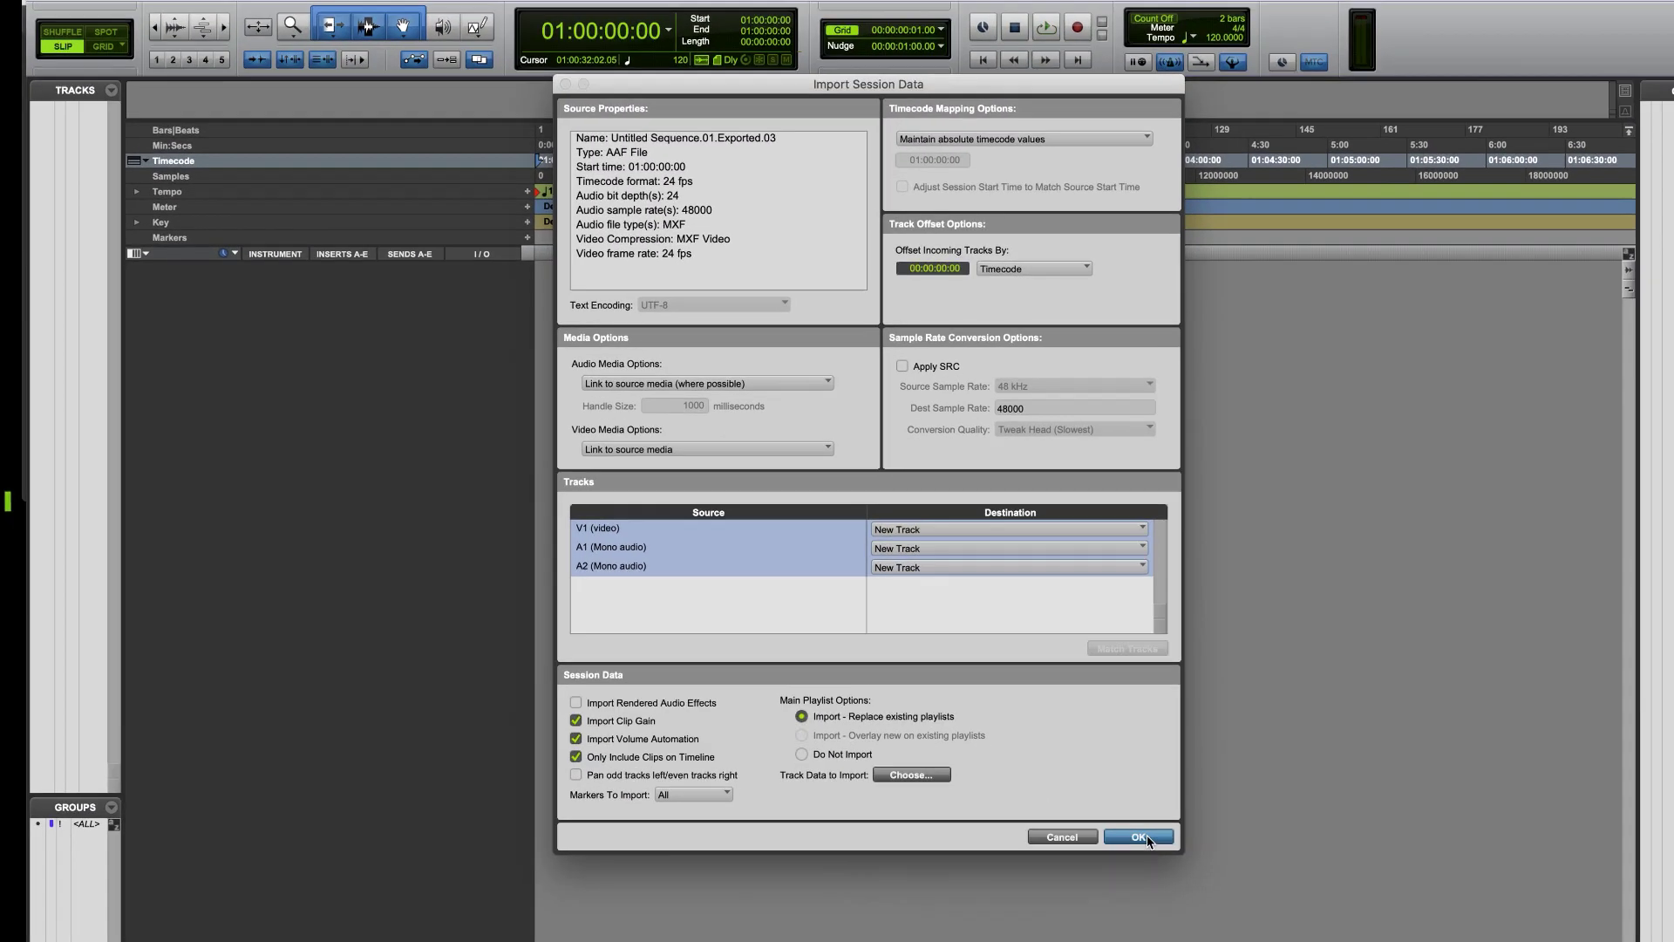
{"action": "left_click", "coordinate": [1167, 896]}
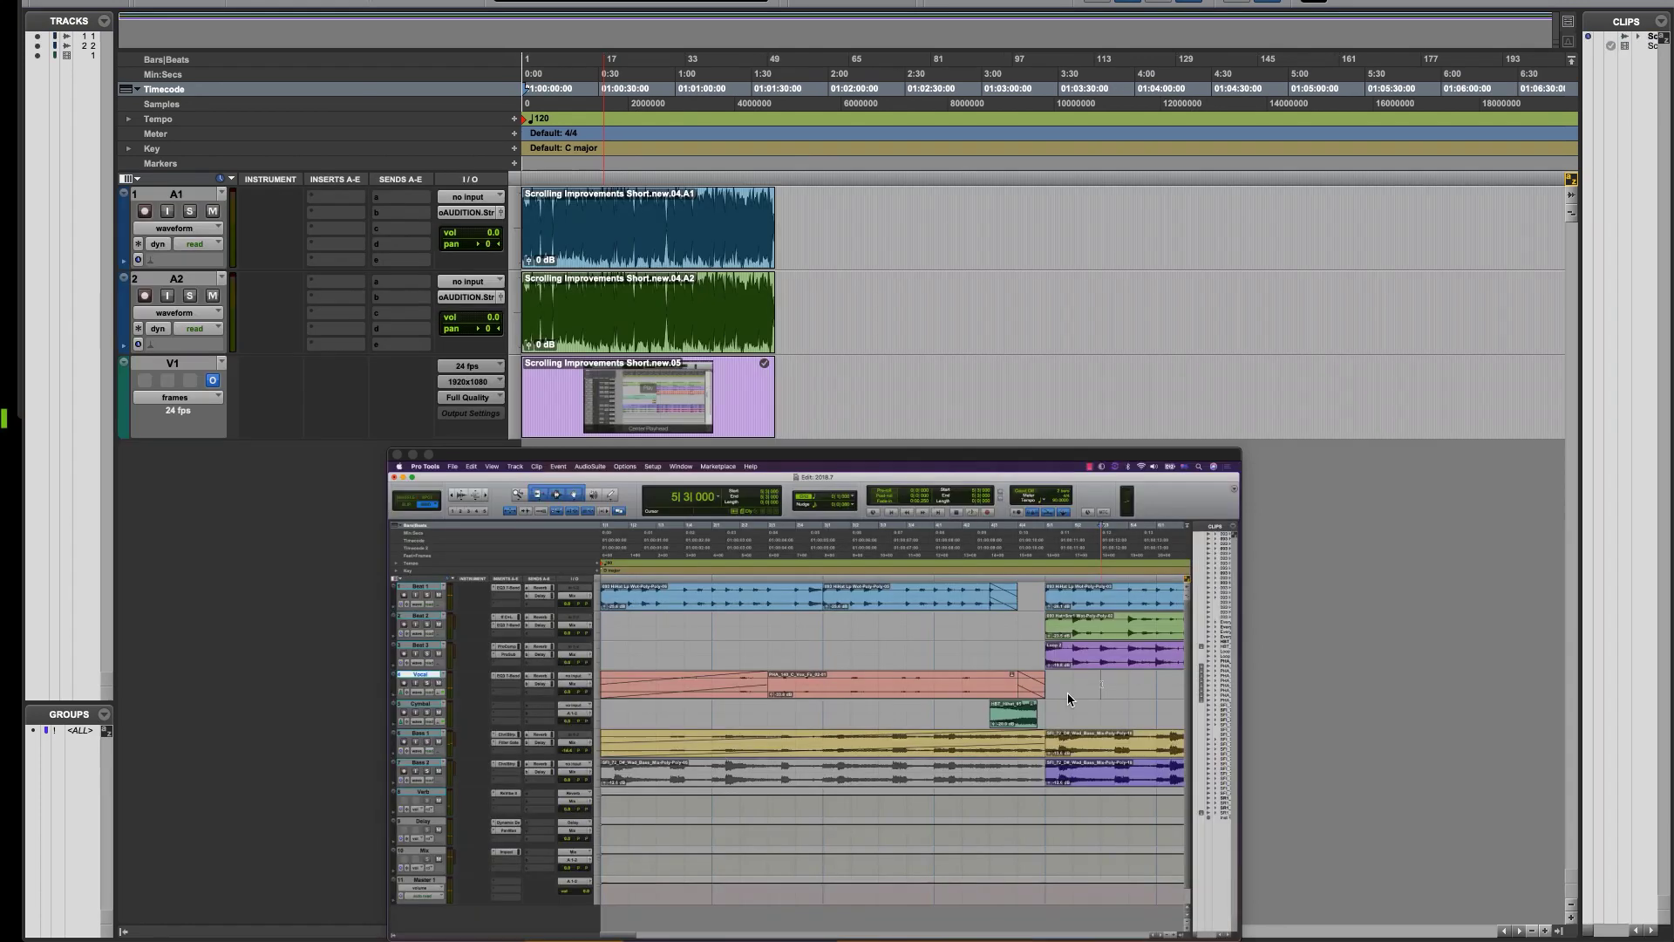
Step: Play the imported A1, A2 and V1 clips with Video Slave, then move the playhead back
{"action": "key", "text": "space"}
{"action": "left_click", "coordinate": [690, 259]}
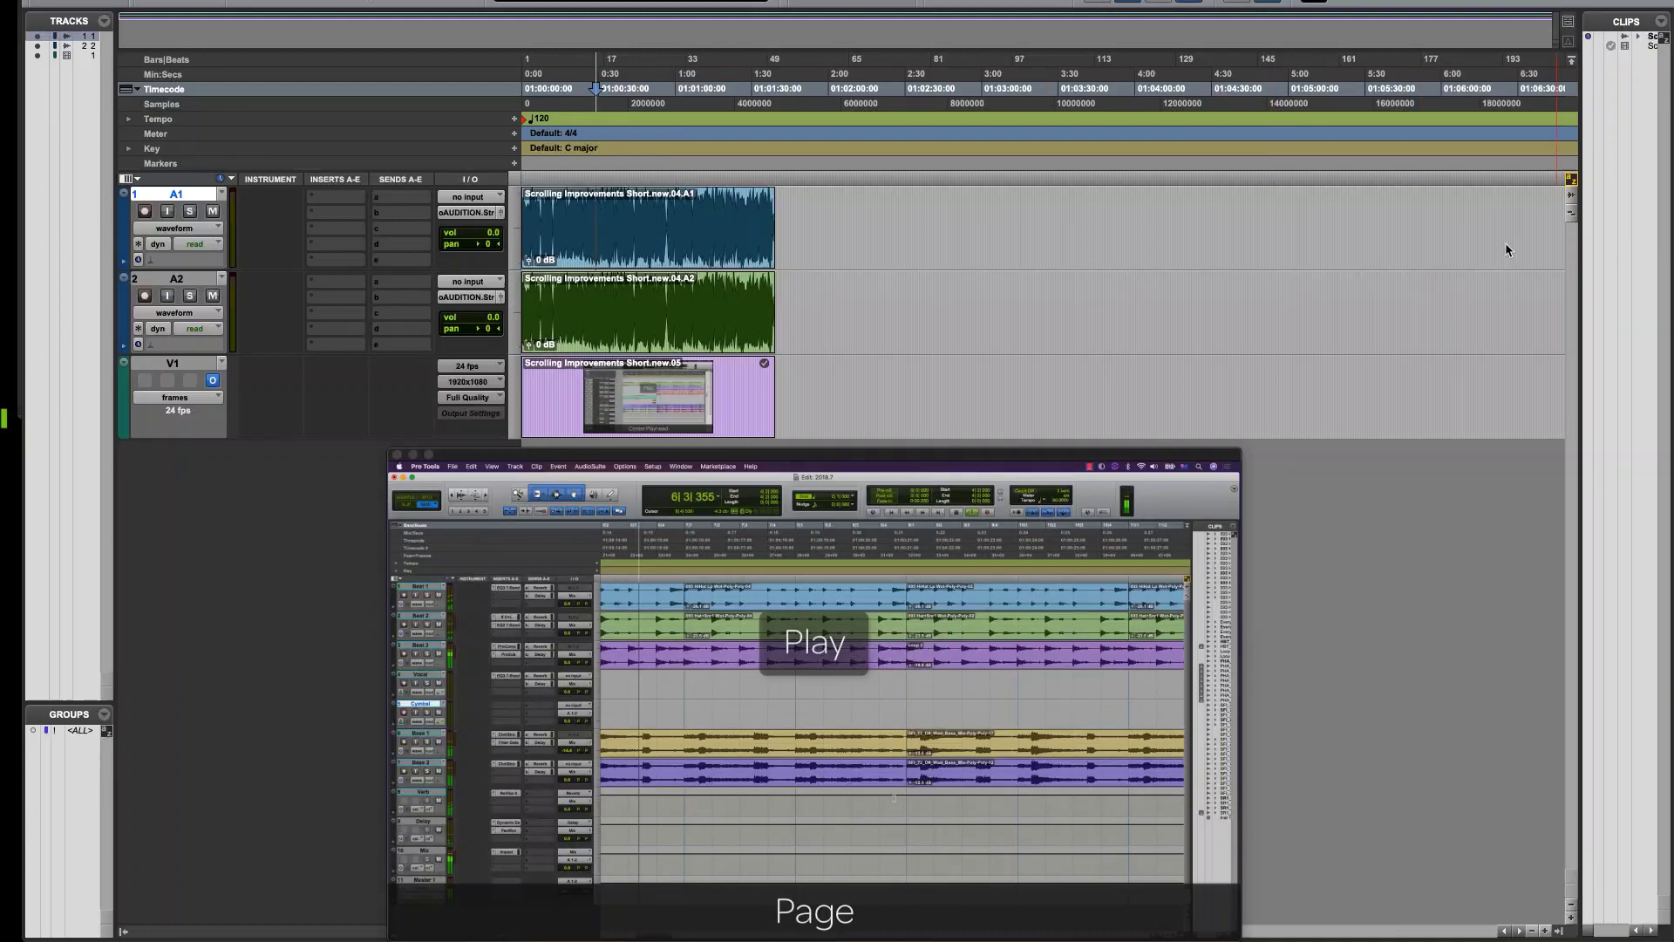
{"action": "left_click", "coordinate": [1207, 366]}
Step: Move the Video Slave window up and left, then bring the Pro Tools Edit window forward
{"action": "key", "text": "super+Tab"}
{"action": "key", "text": "super+Tab"}
{"action": "key", "text": "super+Tab"}
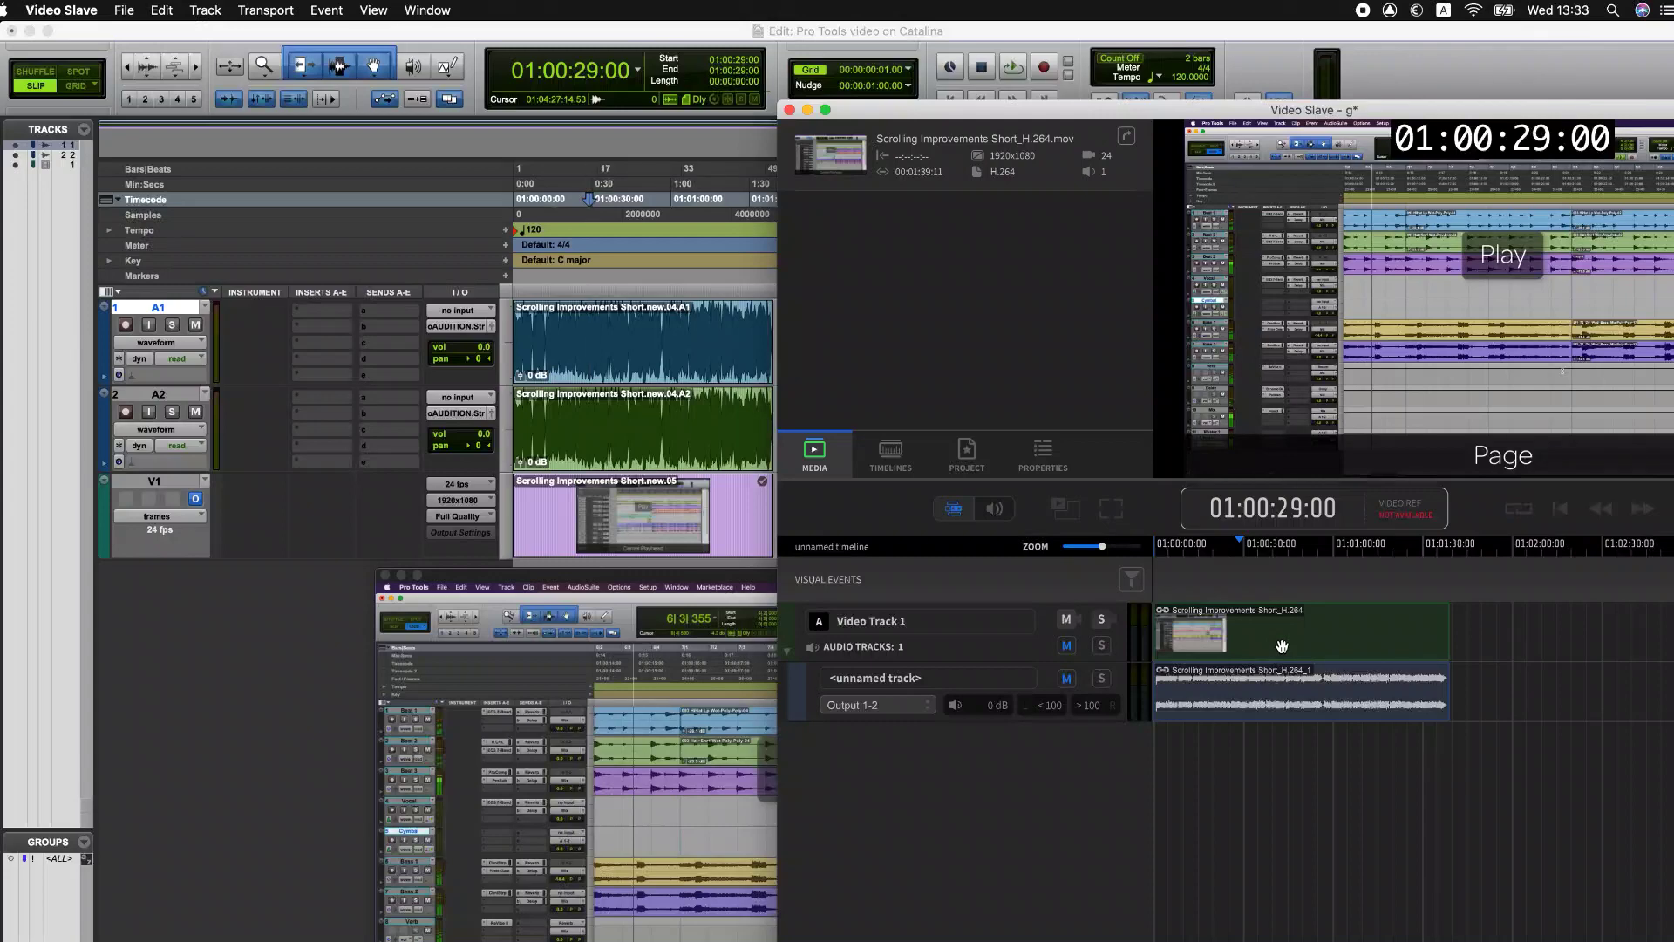
{"action": "left_click_drag", "start_coordinate": [1113, 123], "coordinate": [1007, 86]}
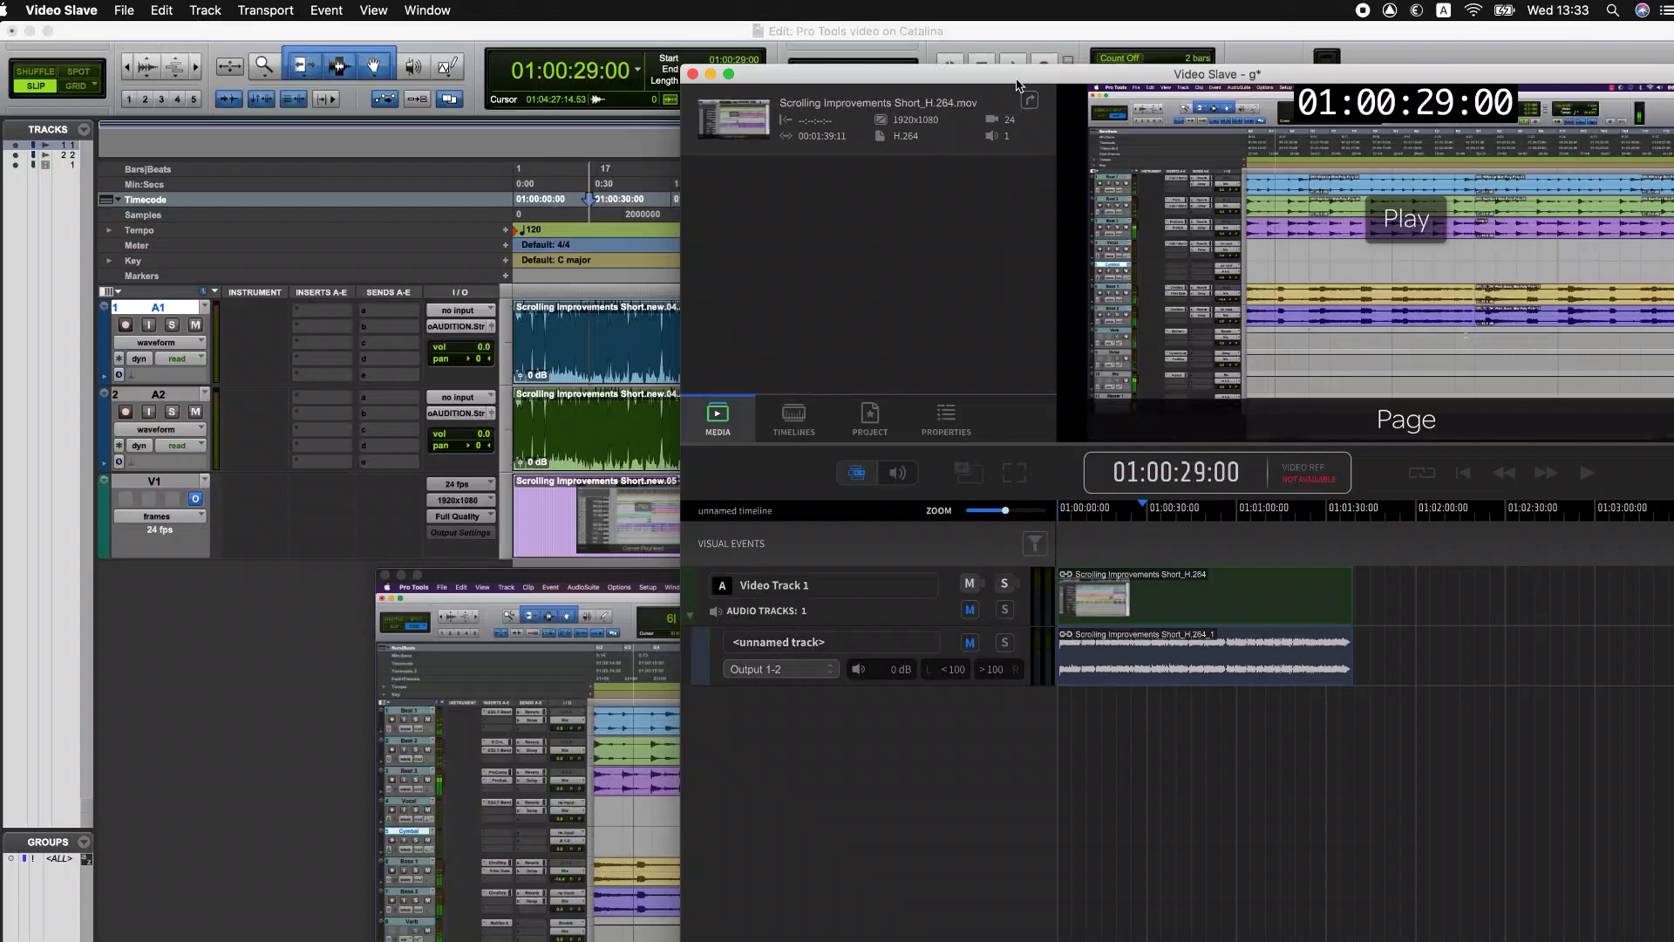
{"action": "left_click", "coordinate": [985, 33]}
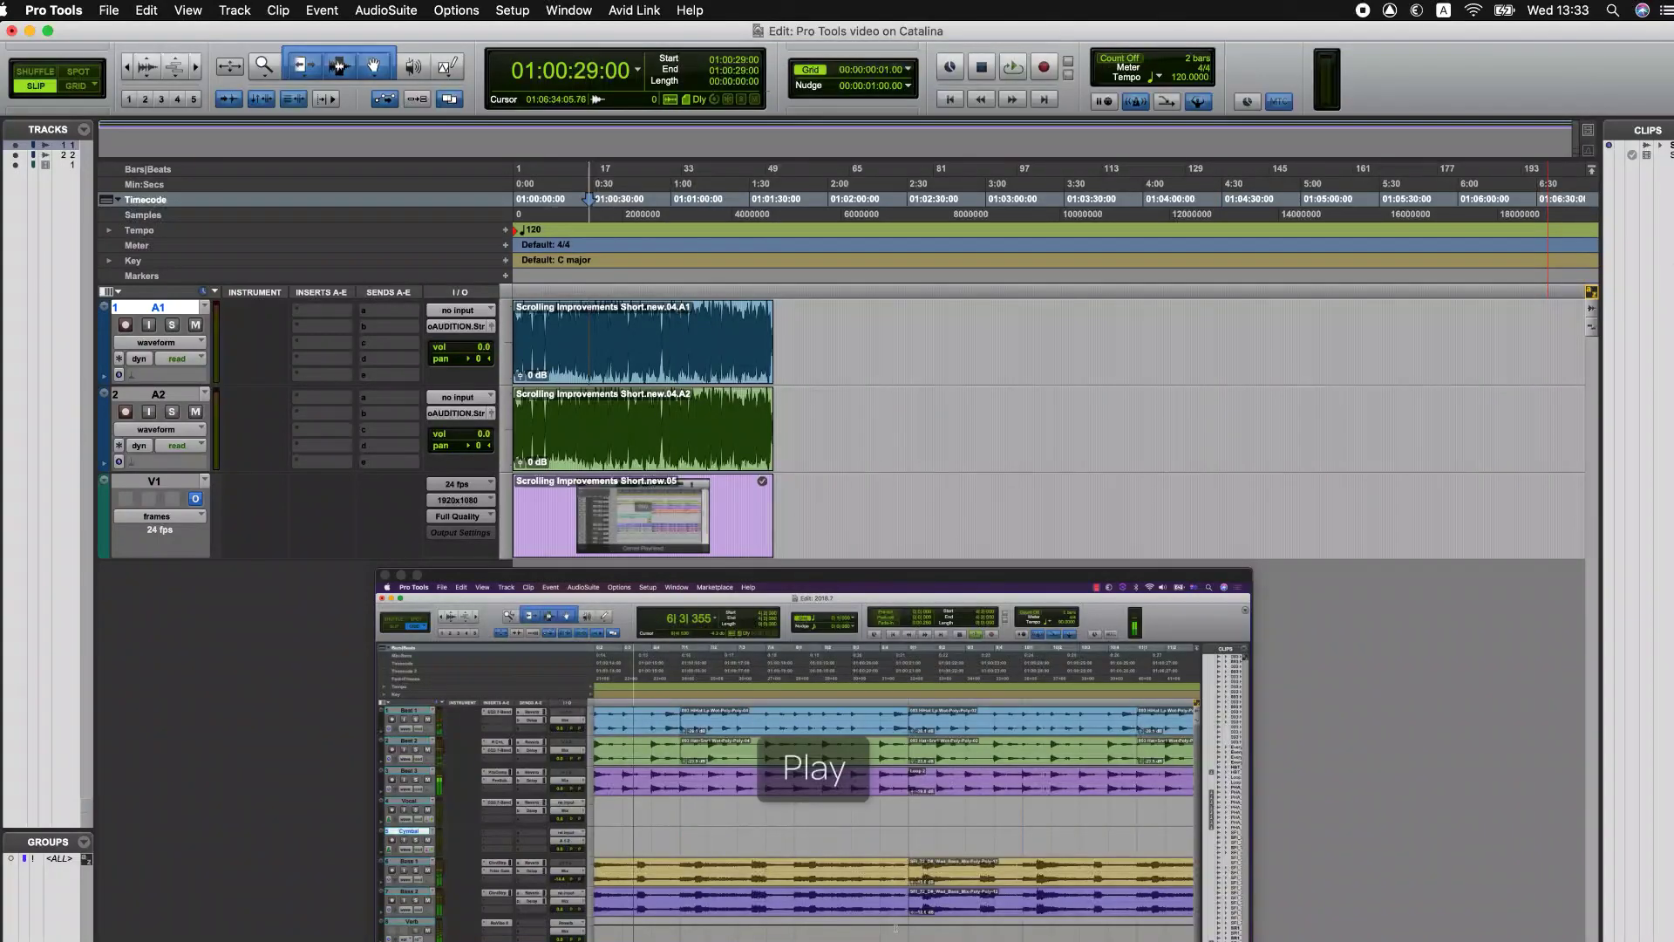
Step: Narrow the Edit window, then play from 01:01:09:15 and stop to confirm the video follows
{"action": "left_click_drag", "start_coordinate": [1672, 251], "coordinate": [1167, 245]}
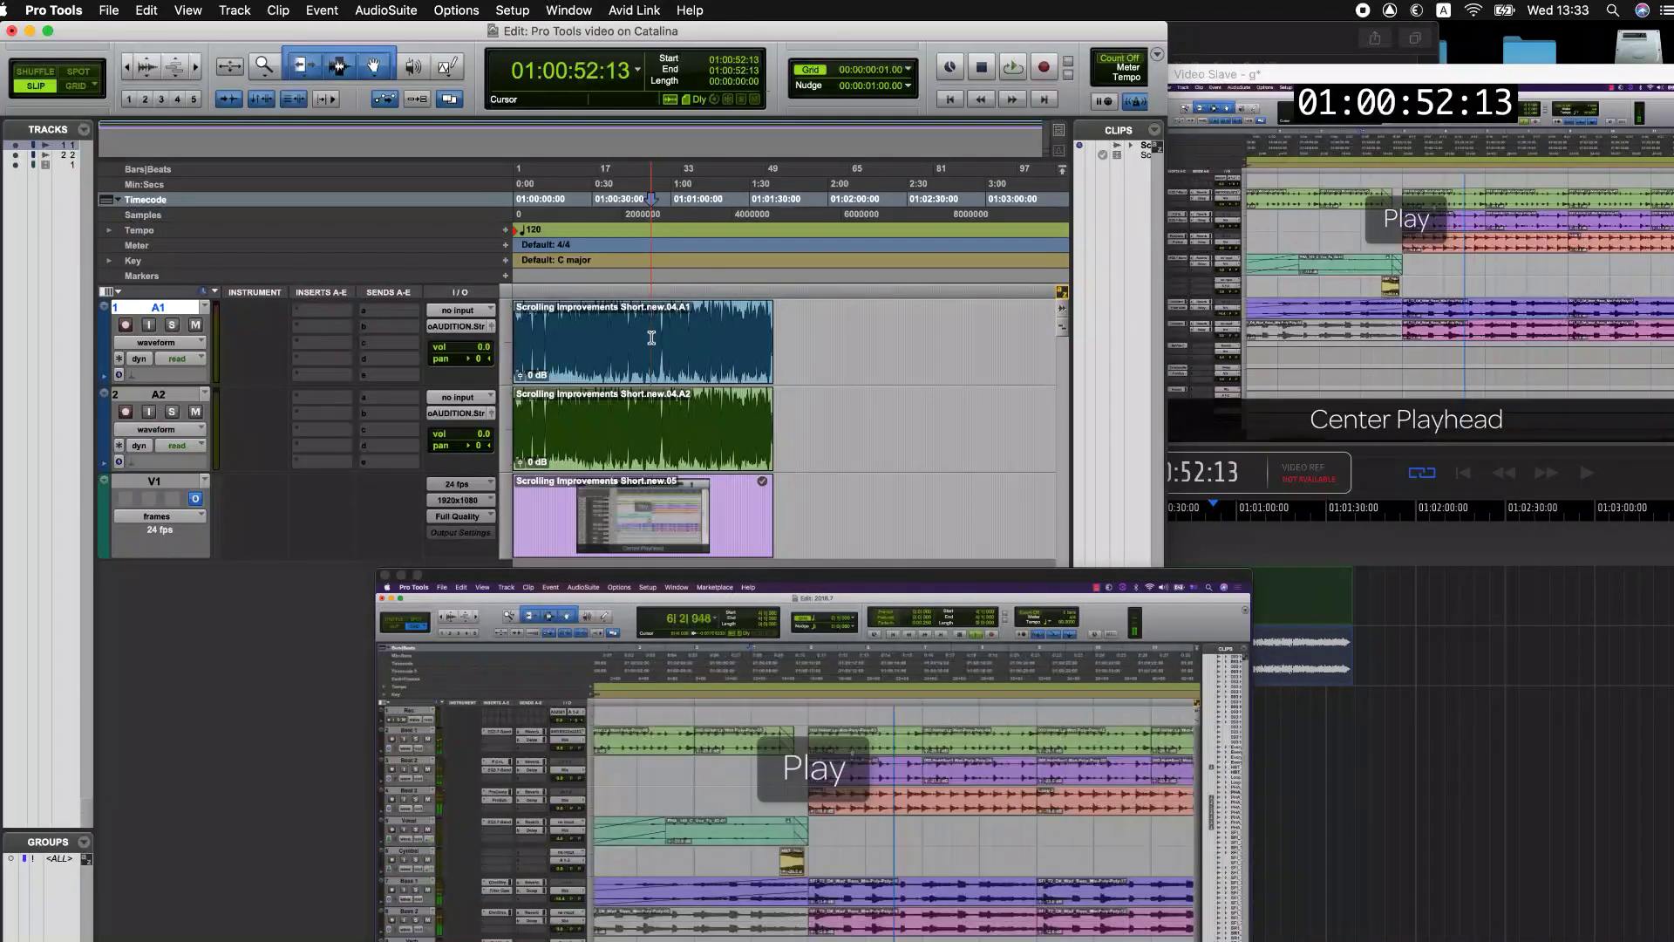
{"action": "left_click", "coordinate": [696, 328]}
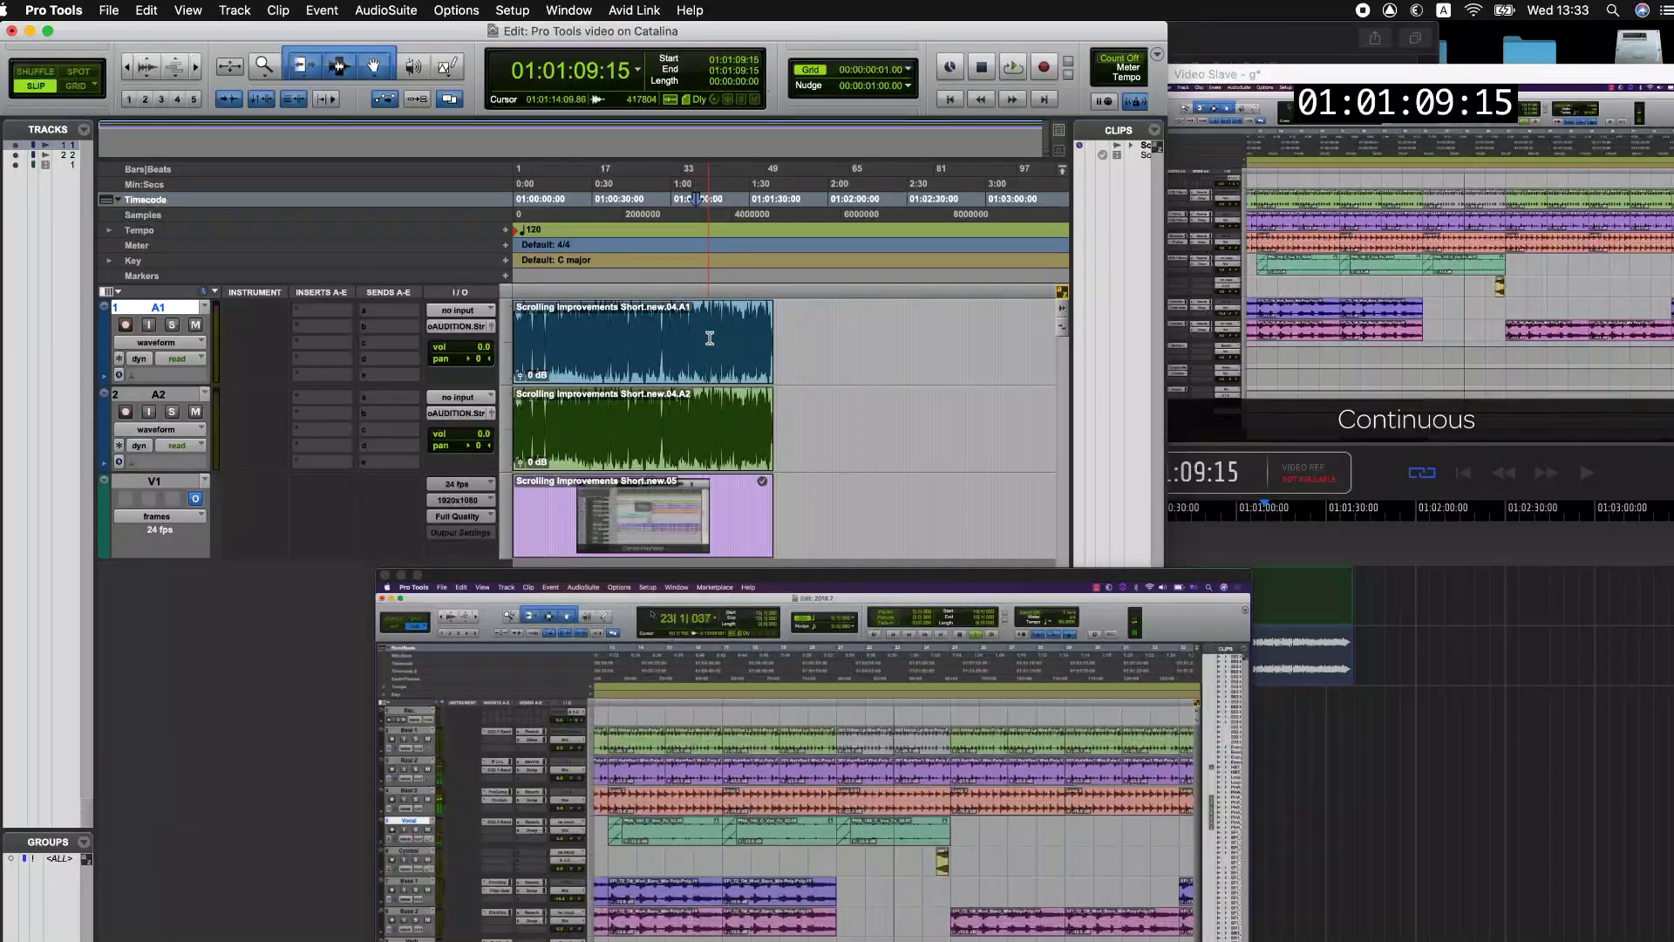
{"action": "key", "text": "space"}
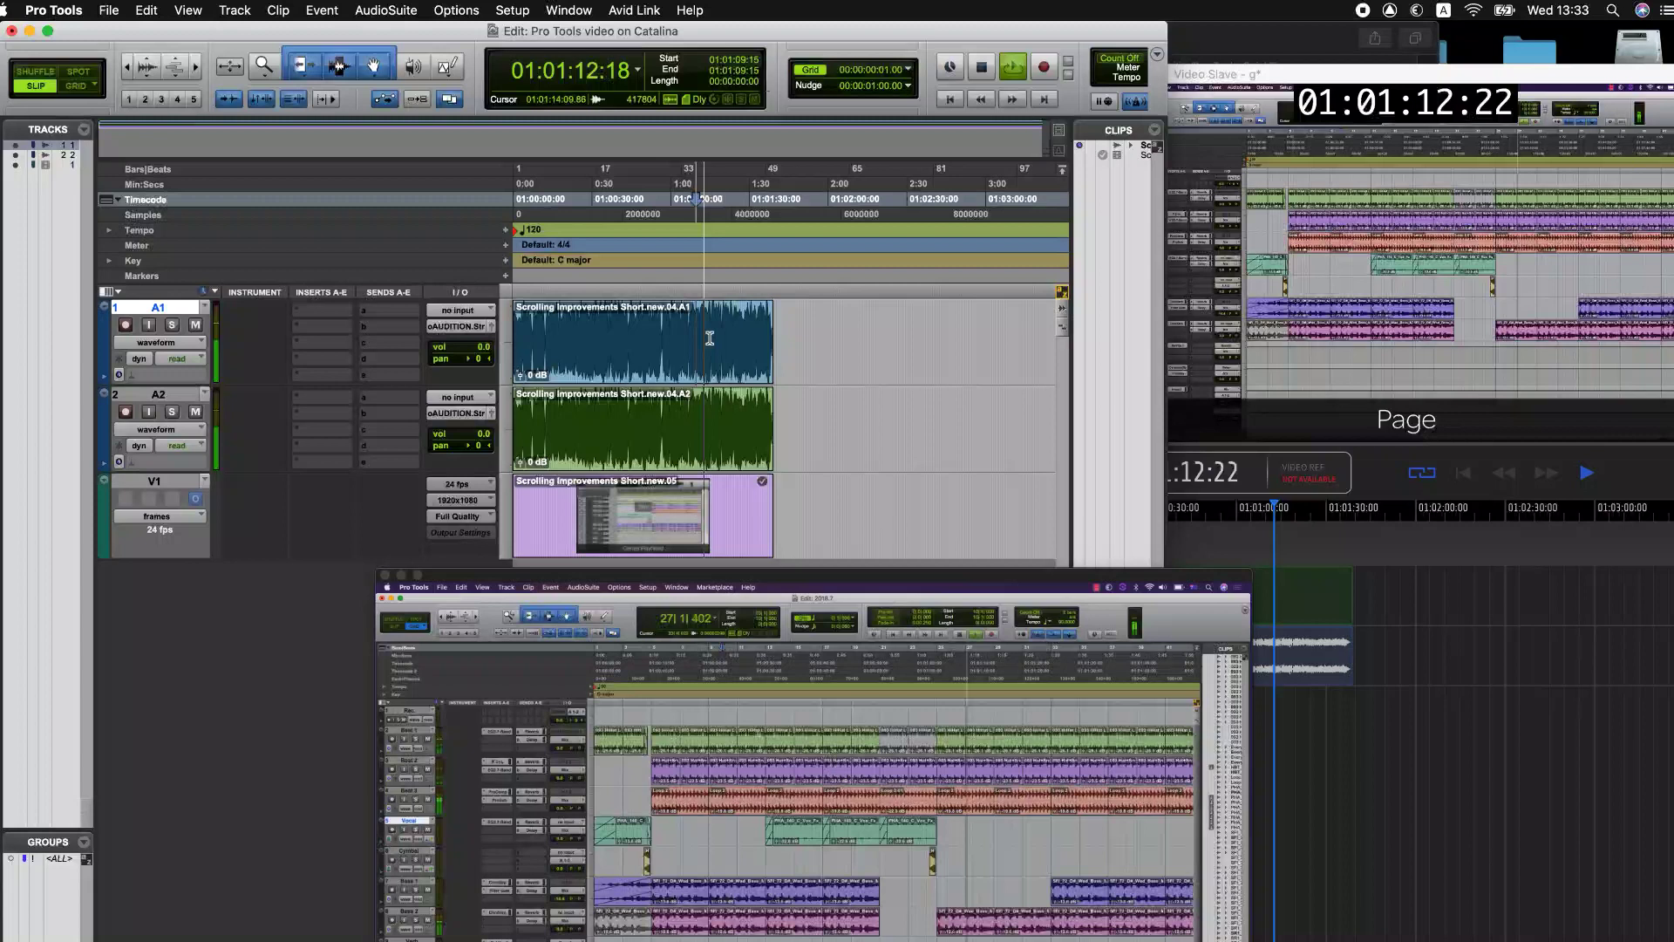
{"action": "key", "text": "space"}
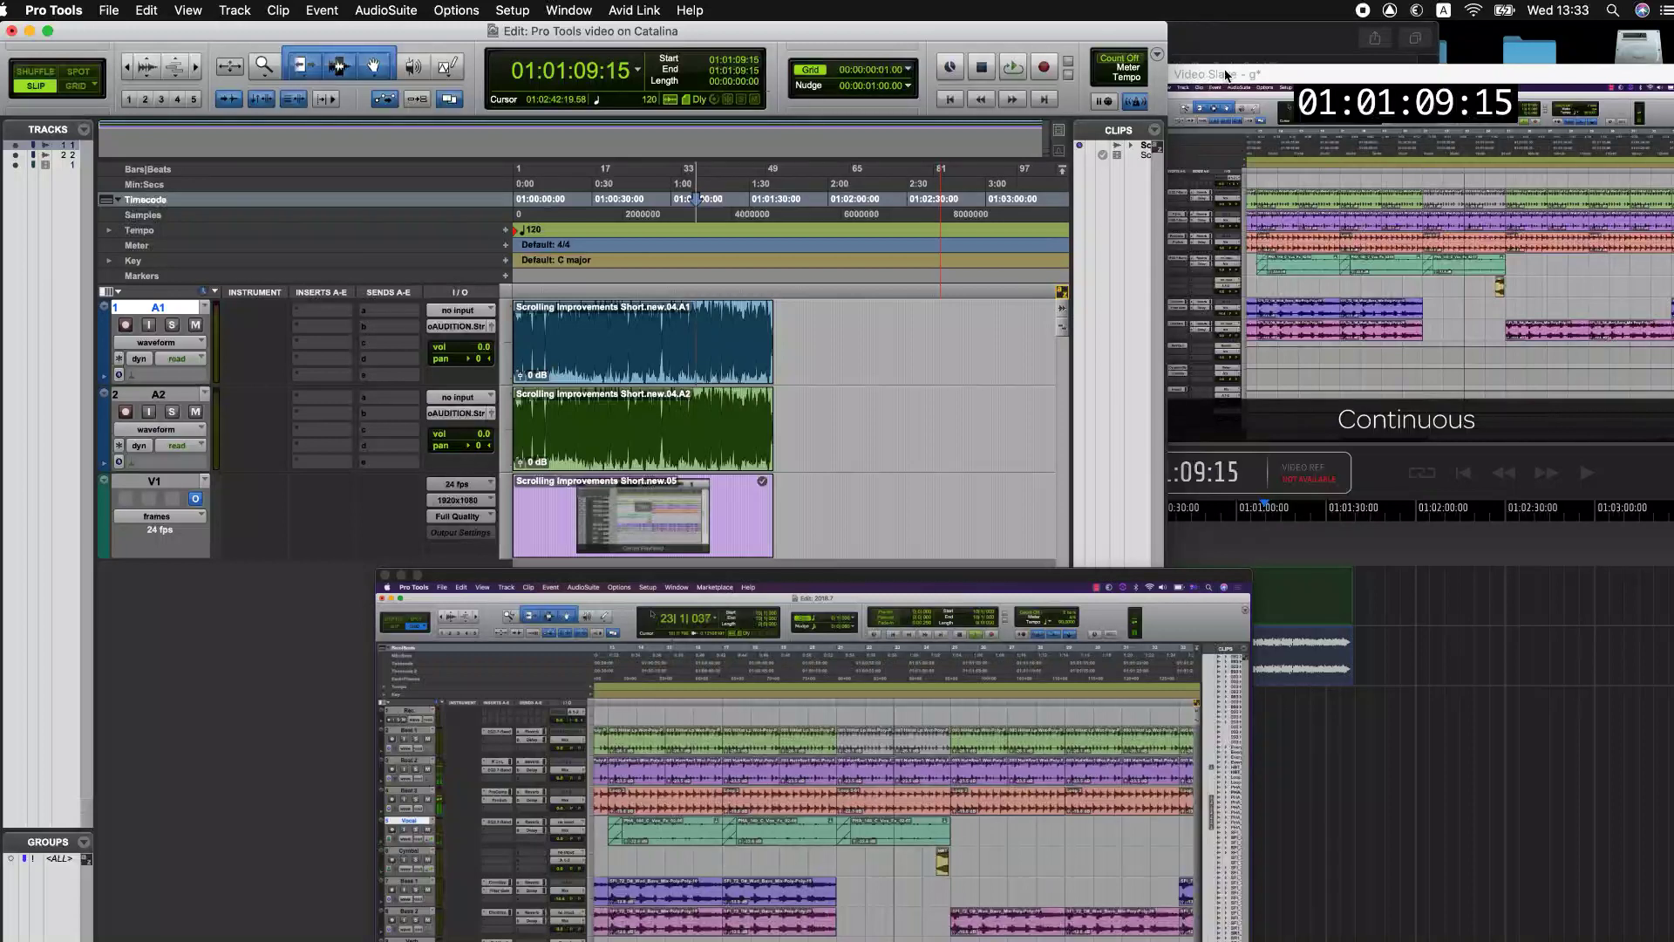
Step: Park Video Slave's playhead at 01:01:31:19 and widen the Pro Tools Edit window
{"action": "left_click", "coordinate": [1225, 75]}
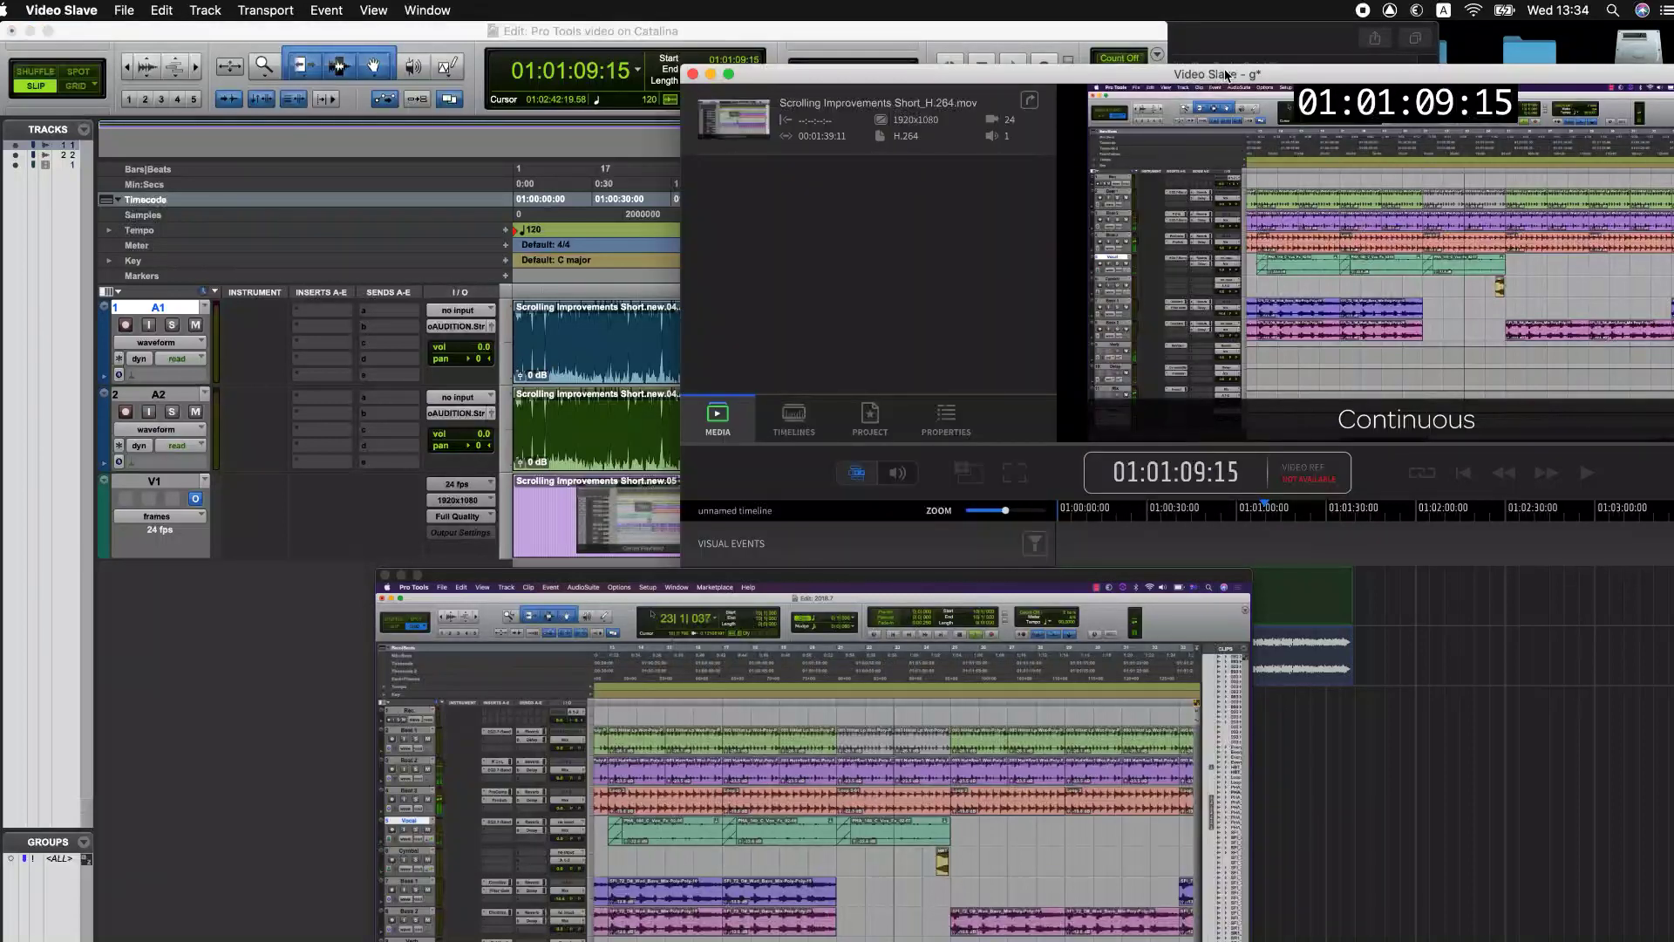
{"action": "left_click", "coordinate": [1113, 36]}
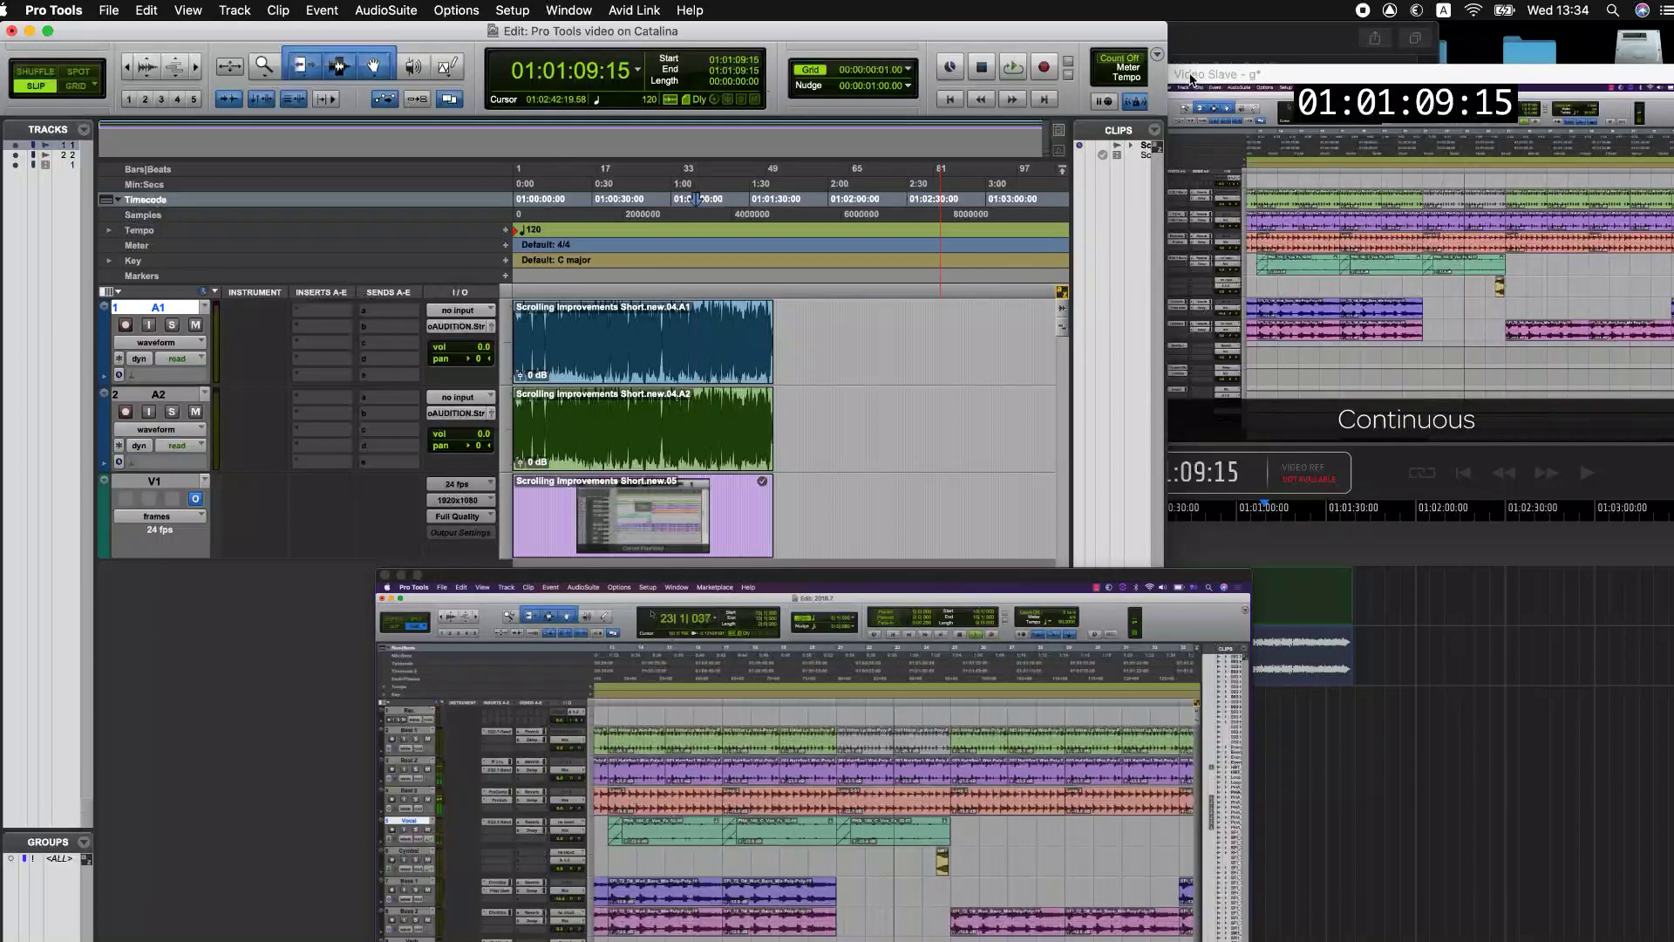
{"action": "left_click", "coordinate": [1176, 85]}
{"action": "left_click_drag", "start_coordinate": [1223, 579], "coordinate": [1256, 742]}
{"action": "left_click", "coordinate": [1333, 719]}
{"action": "left_click", "coordinate": [1332, 720]}
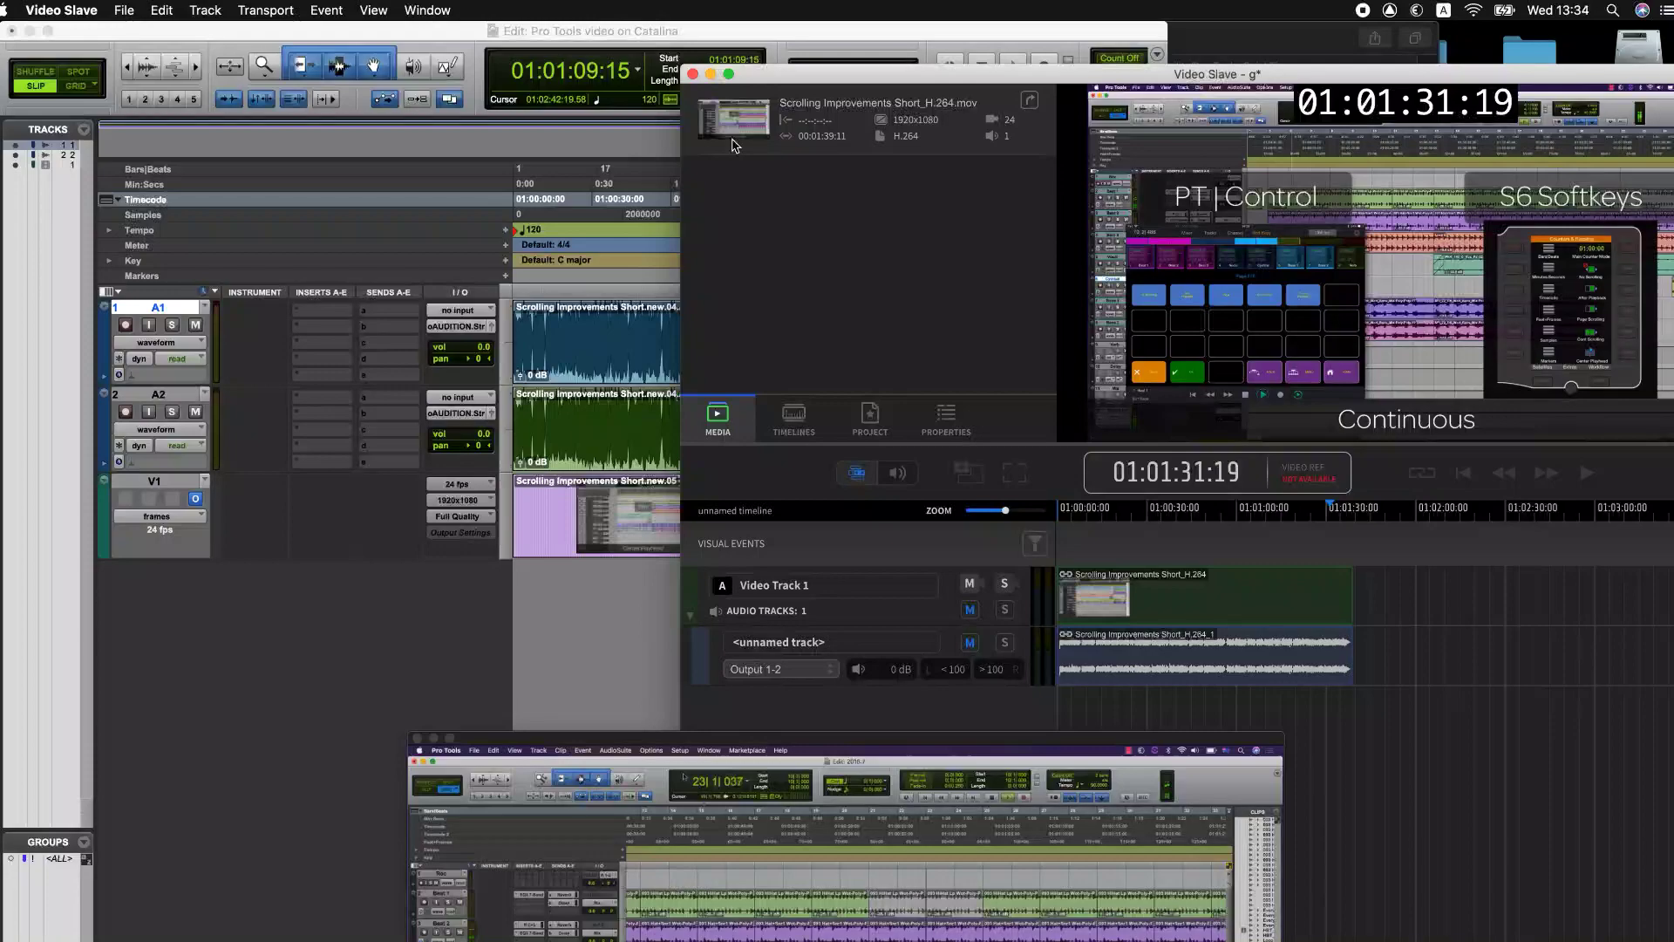
{"action": "left_click", "coordinate": [792, 30]}
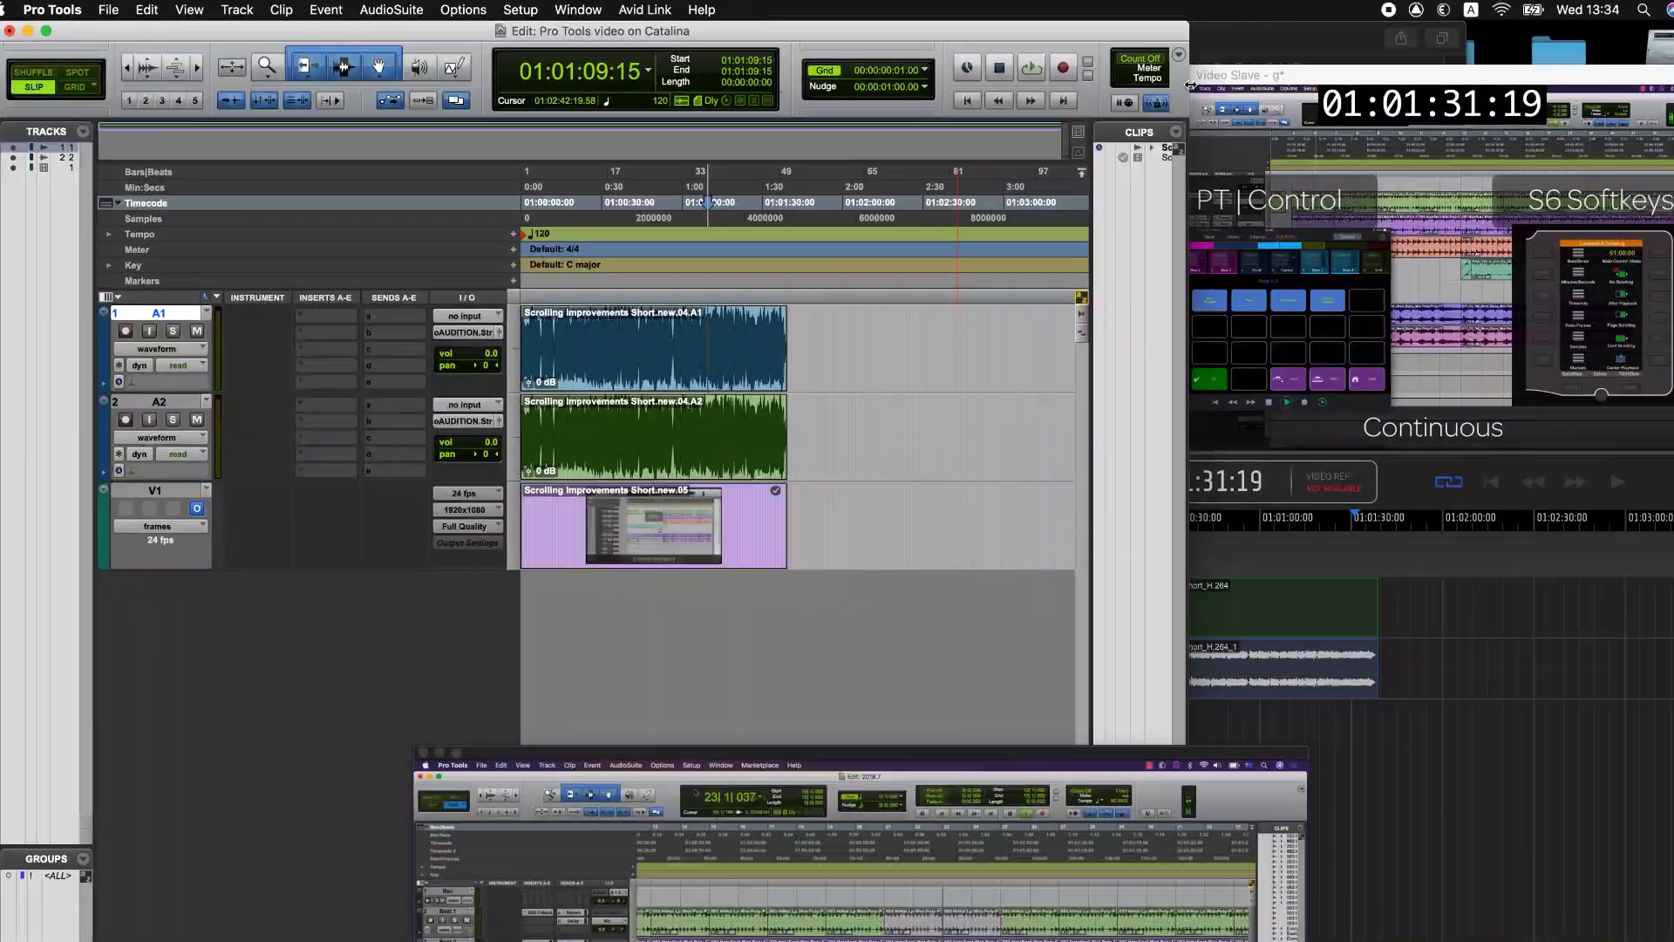
{"action": "left_click_drag", "start_coordinate": [1168, 87], "coordinate": [1322, 83]}
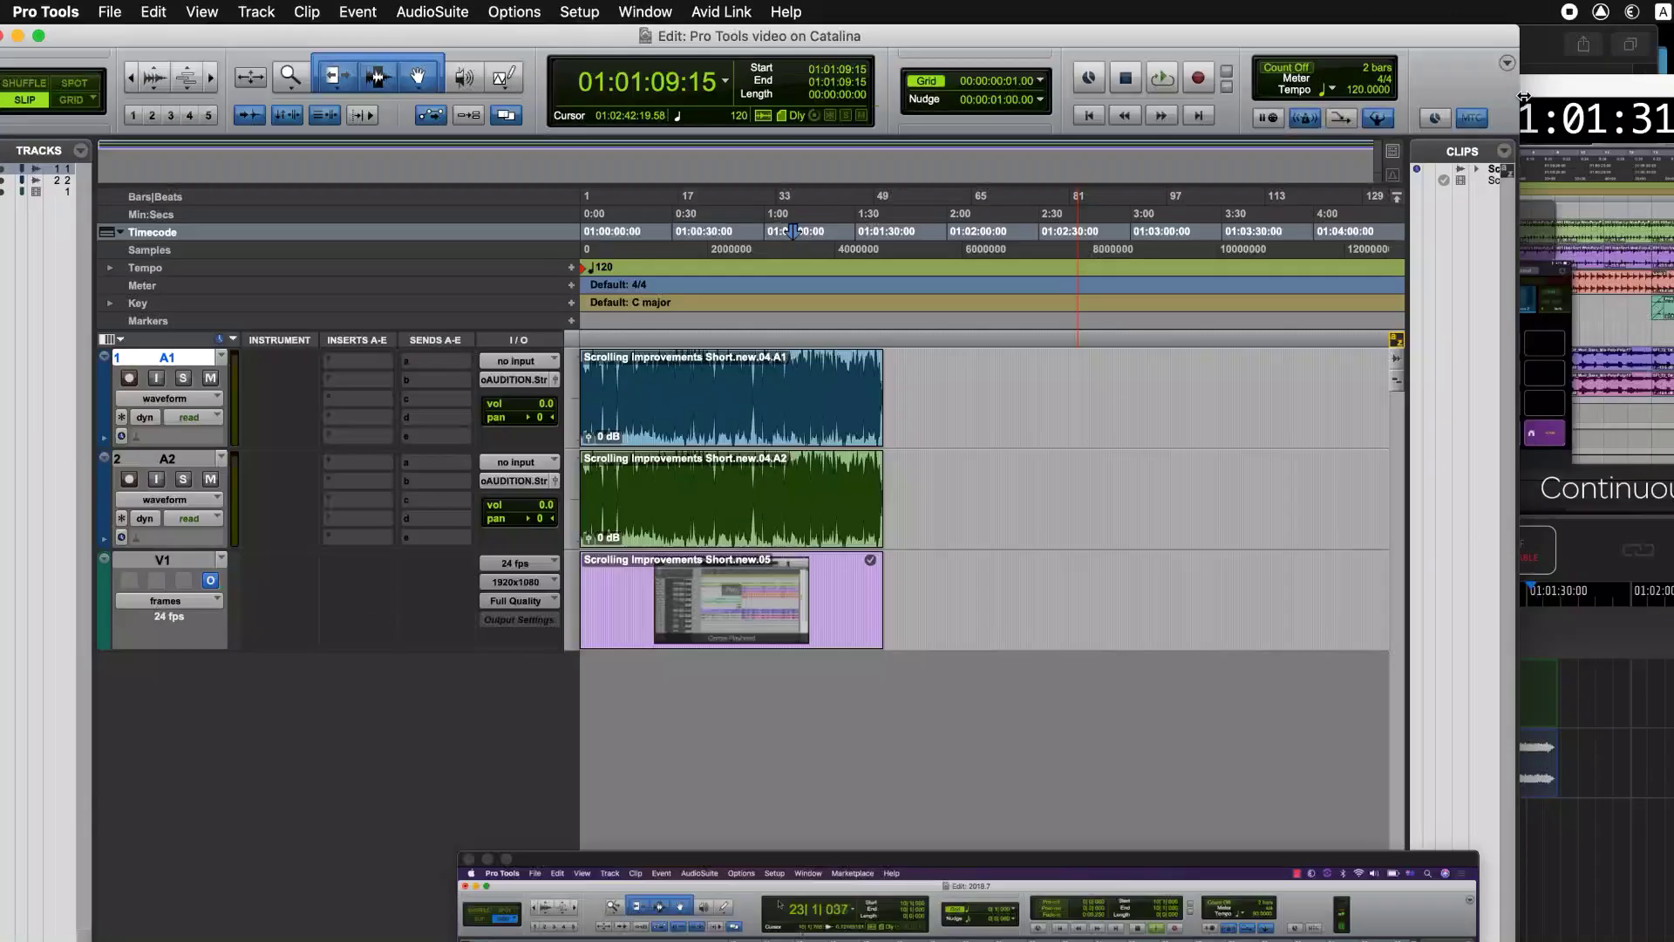
Step: Maximize the Edit window and review the Synchronization and Machine Control tabs in Peripherals
{"action": "left_click_drag", "start_coordinate": [1523, 96], "coordinate": [1670, 91]}
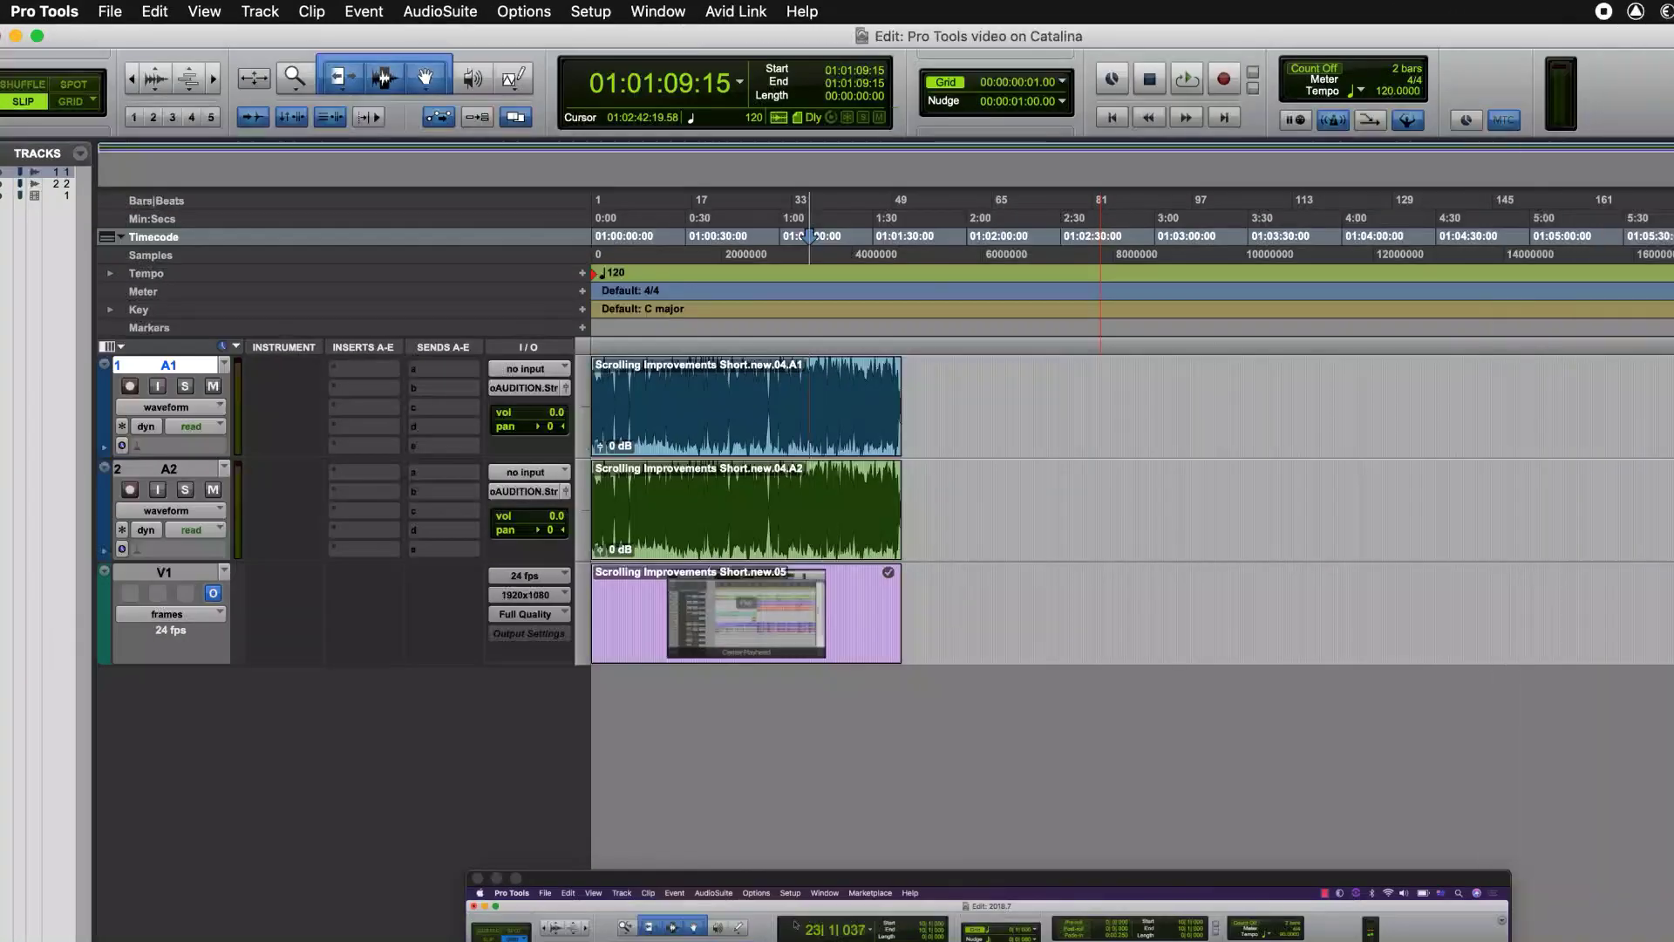
{"action": "left_click", "coordinate": [591, 10]}
{"action": "left_click", "coordinate": [617, 110]}
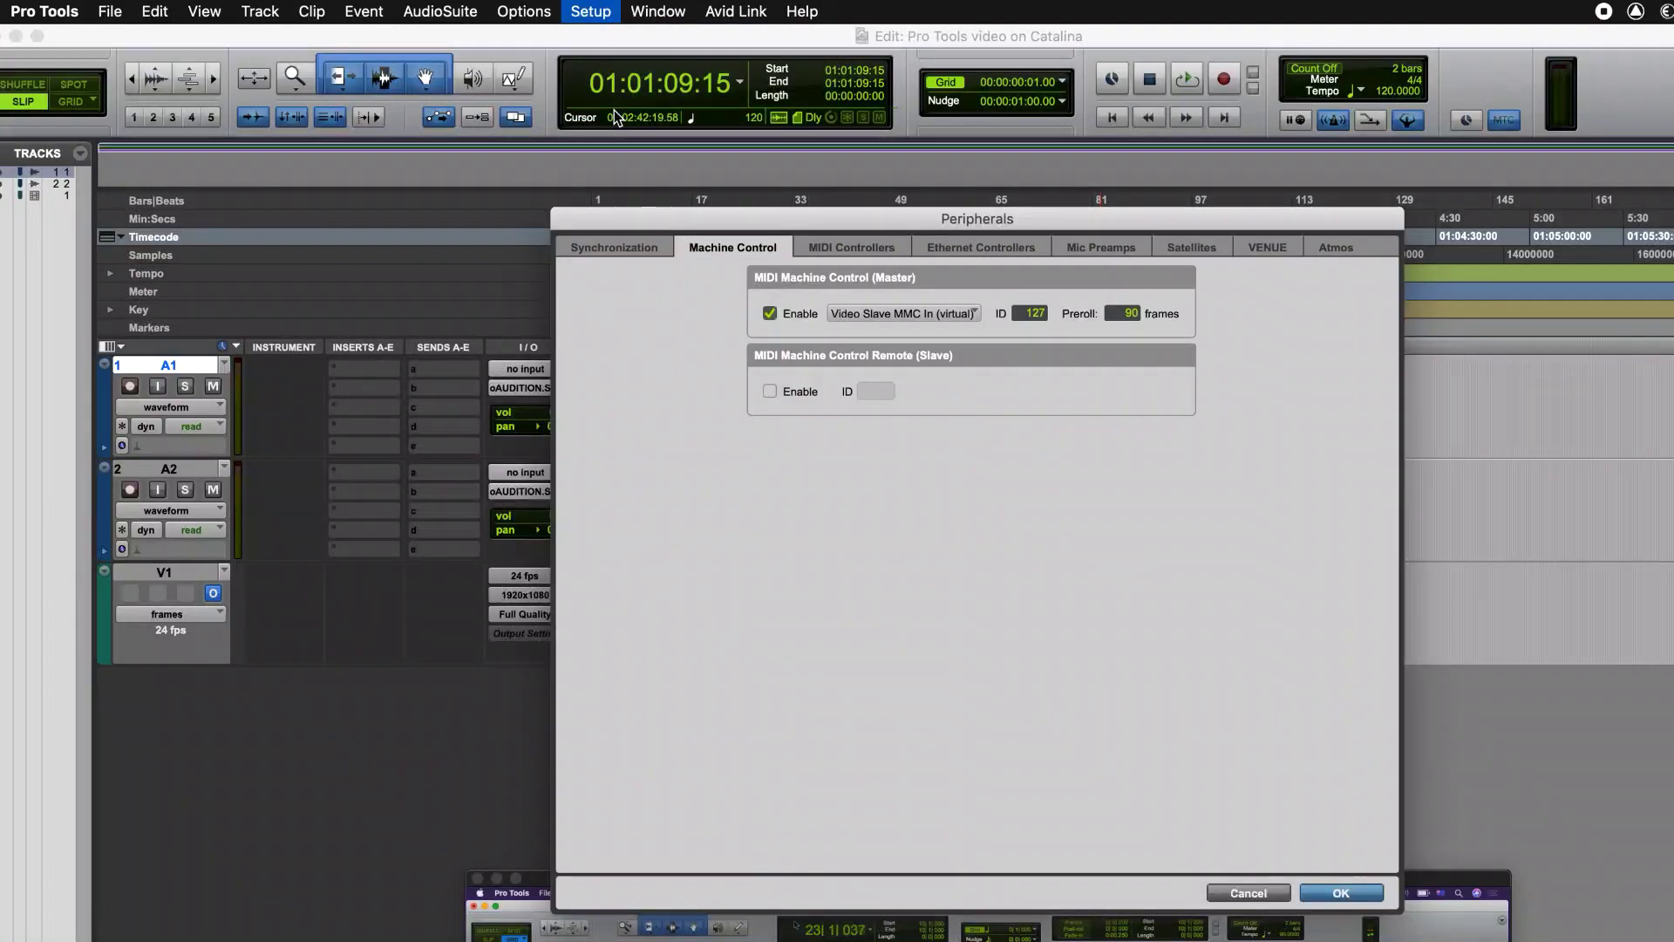
{"action": "left_click", "coordinate": [613, 246]}
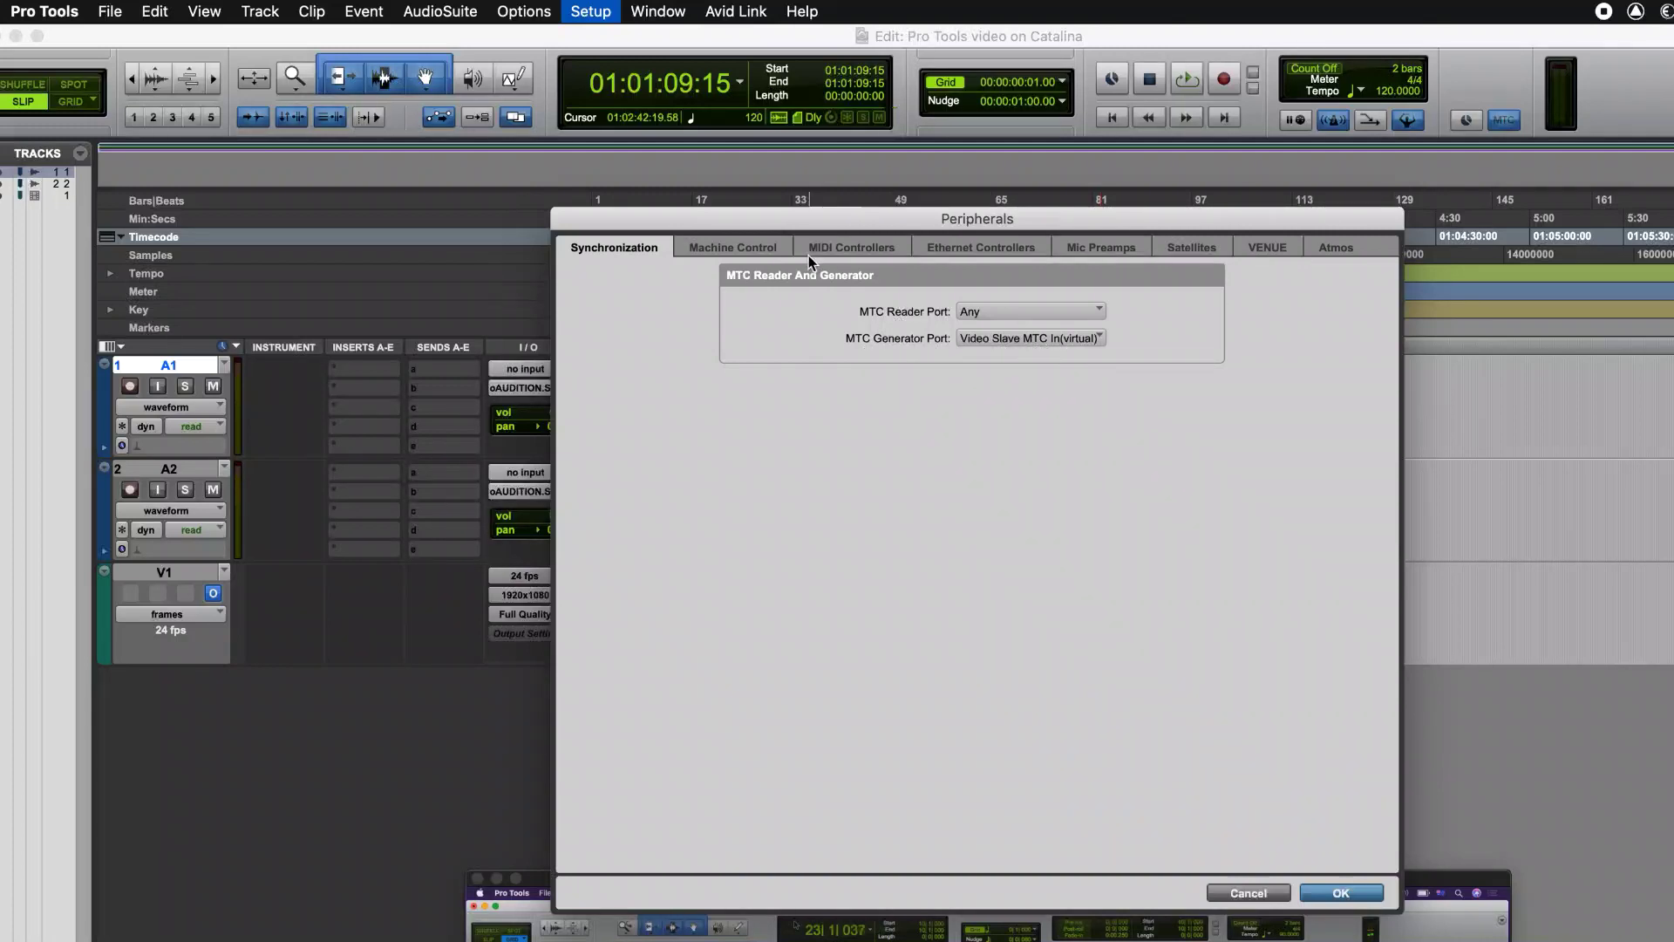
{"action": "left_click", "coordinate": [760, 248]}
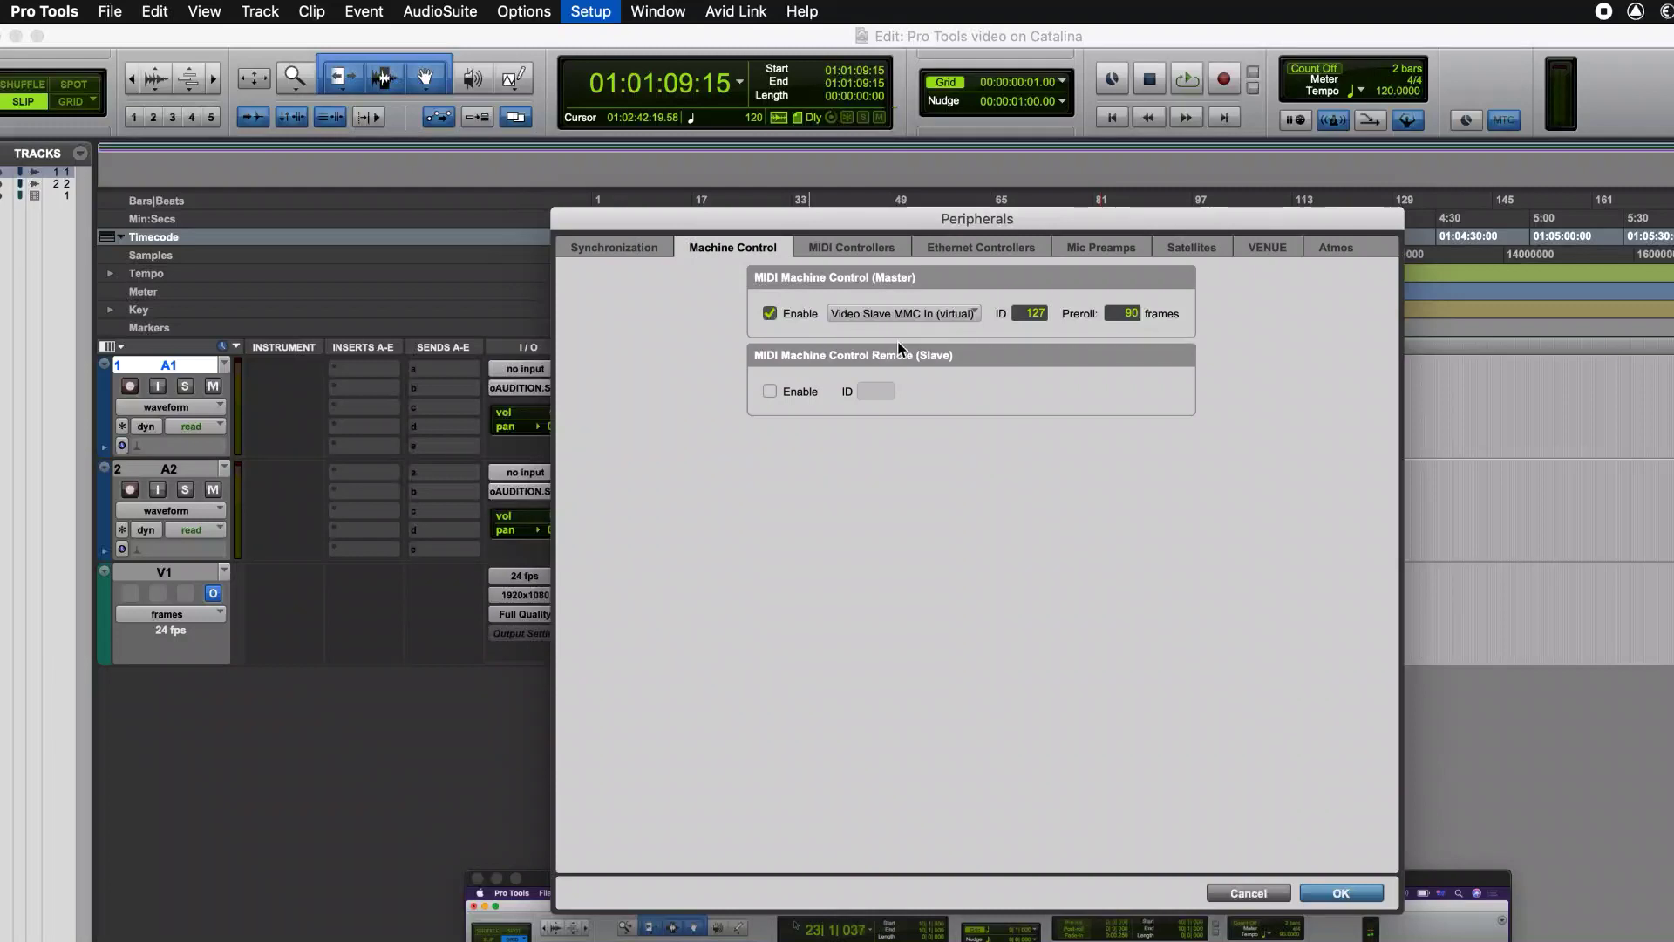
{"action": "left_click", "coordinate": [1351, 898]}
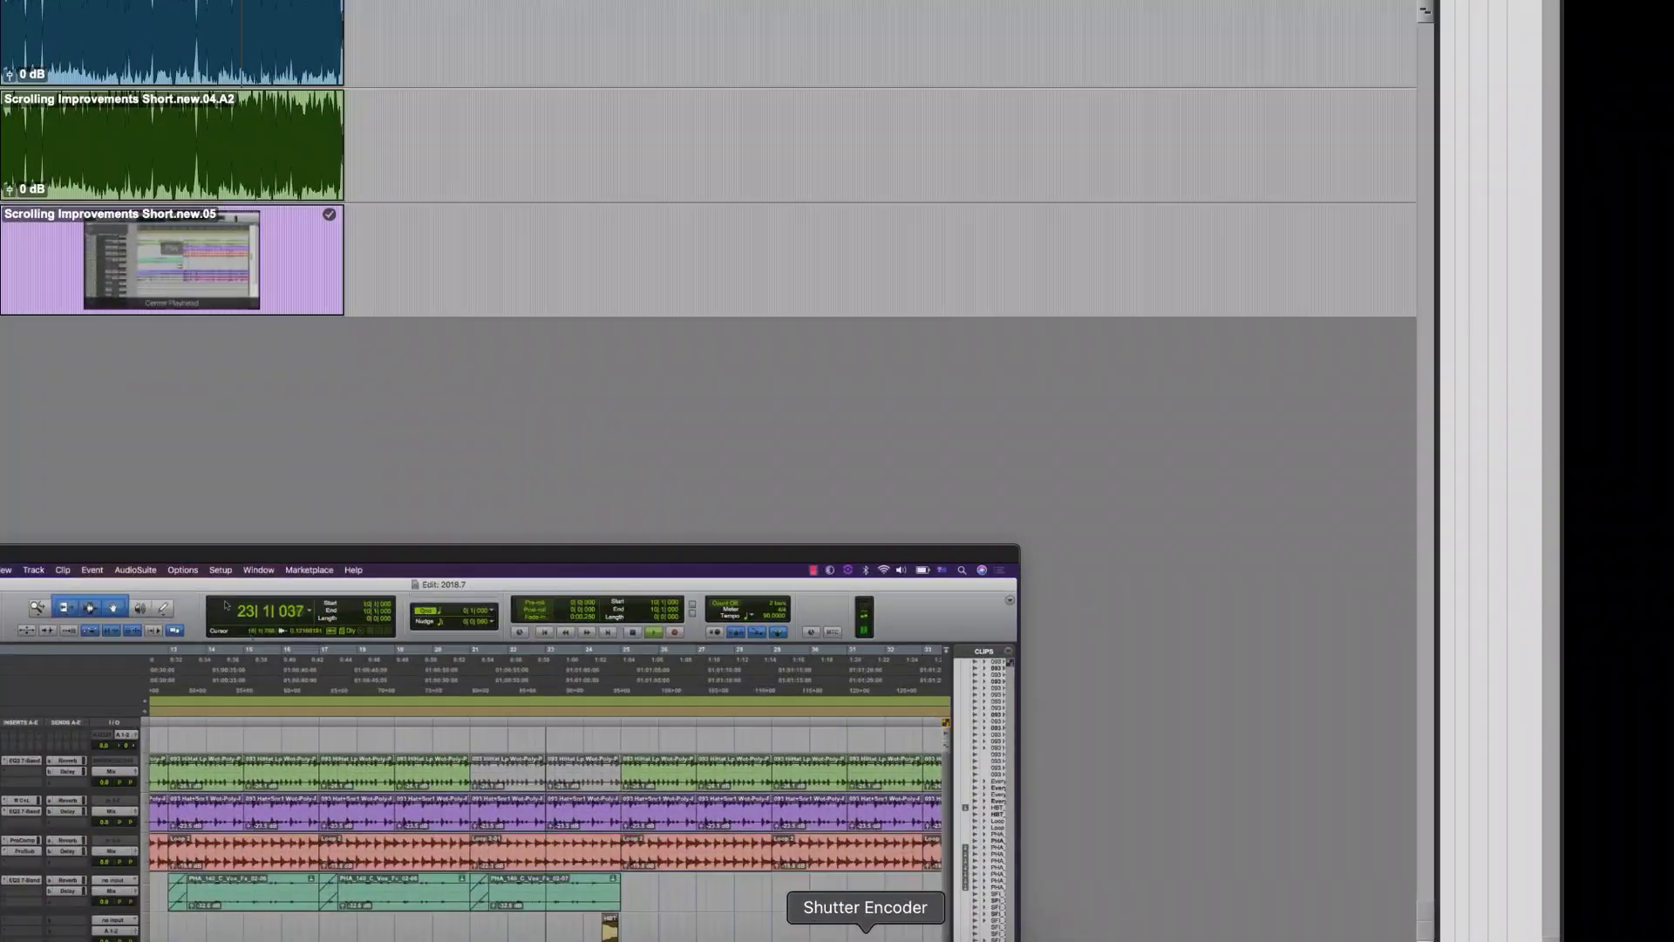
Step: Clear Shutter Encoder's file list and load Scrolling Improvements Short_H.264.mov as the only file
{"action": "left_click", "coordinate": [1158, 941]}
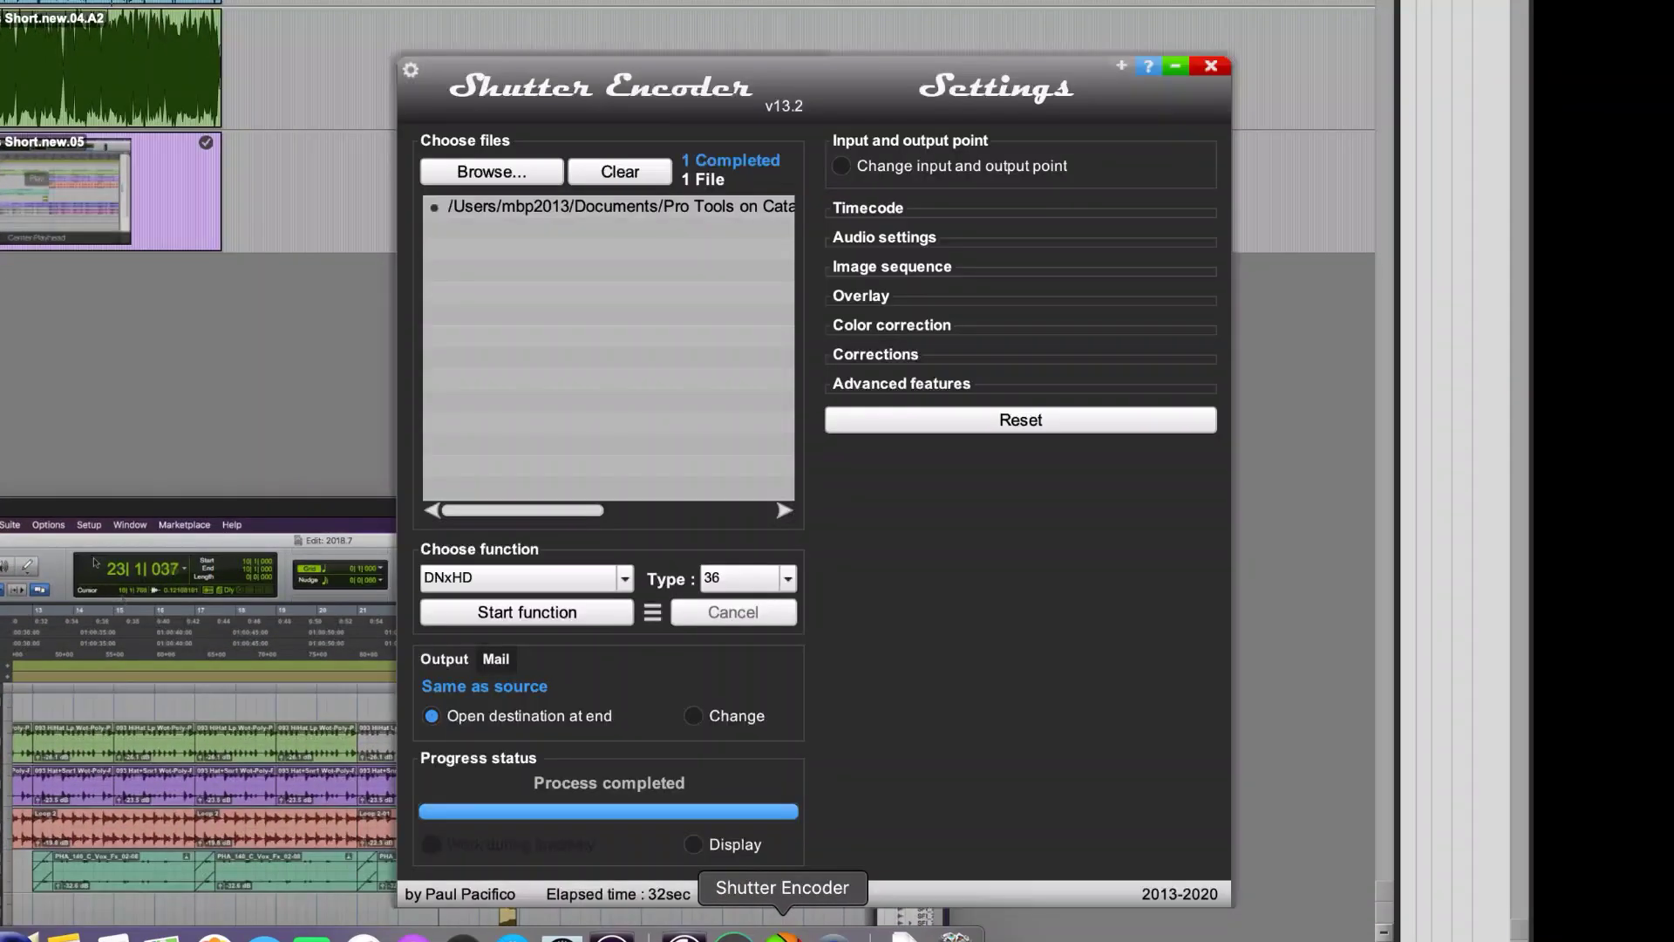
{"action": "left_click", "coordinate": [581, 172]}
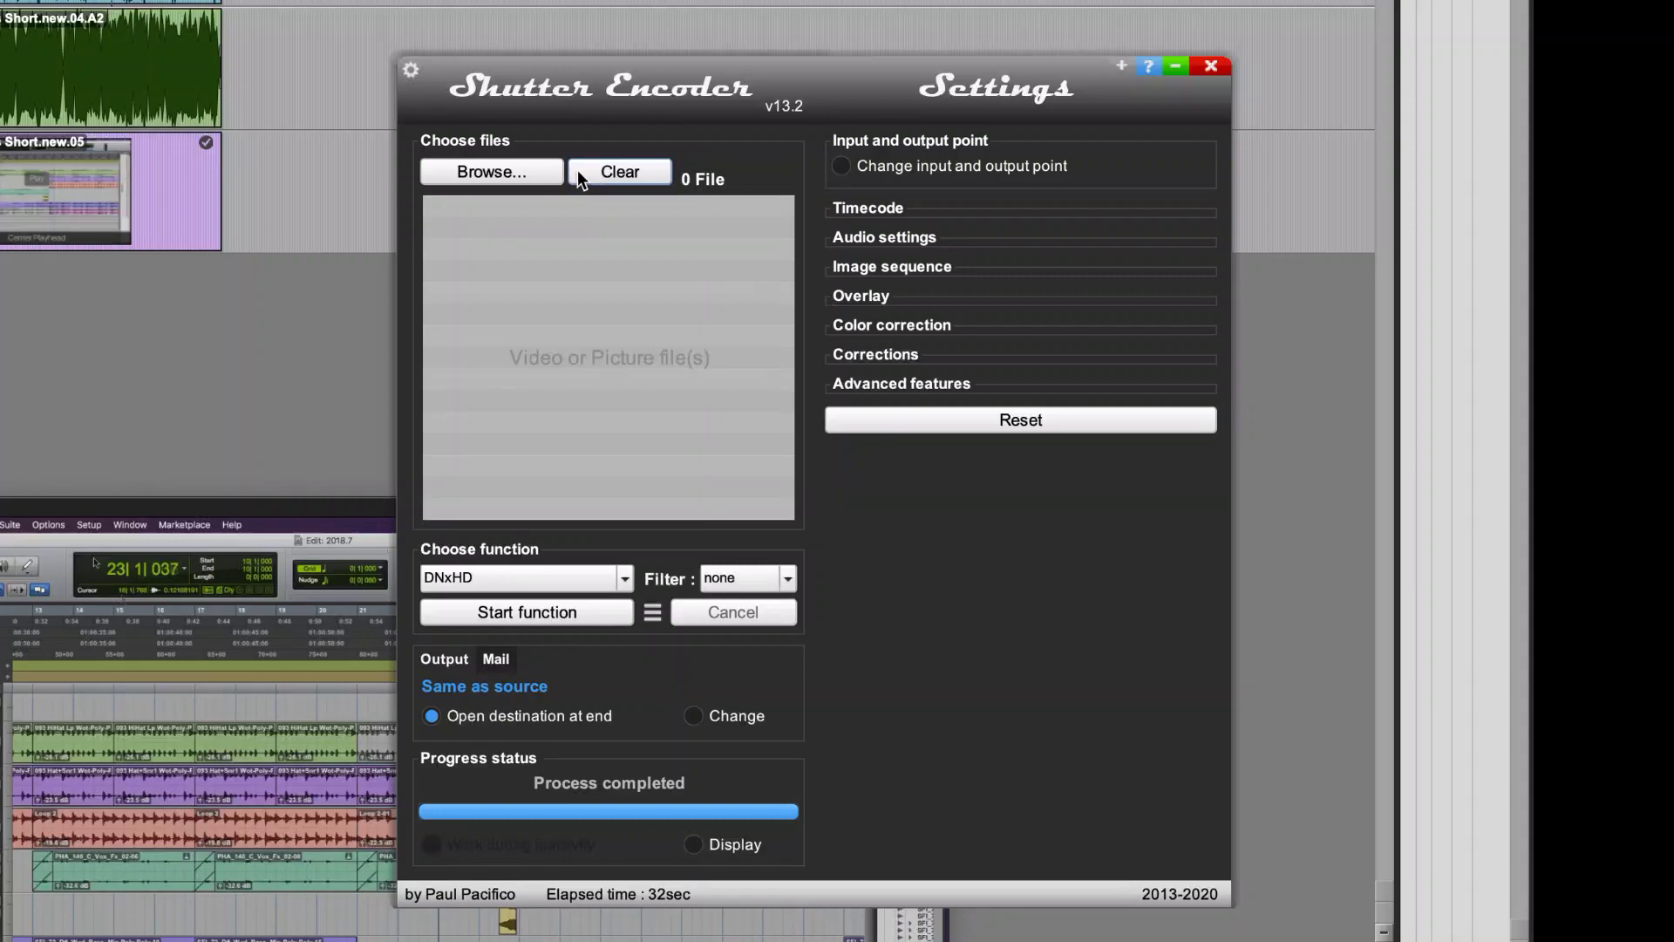
{"action": "left_click", "coordinate": [521, 171]}
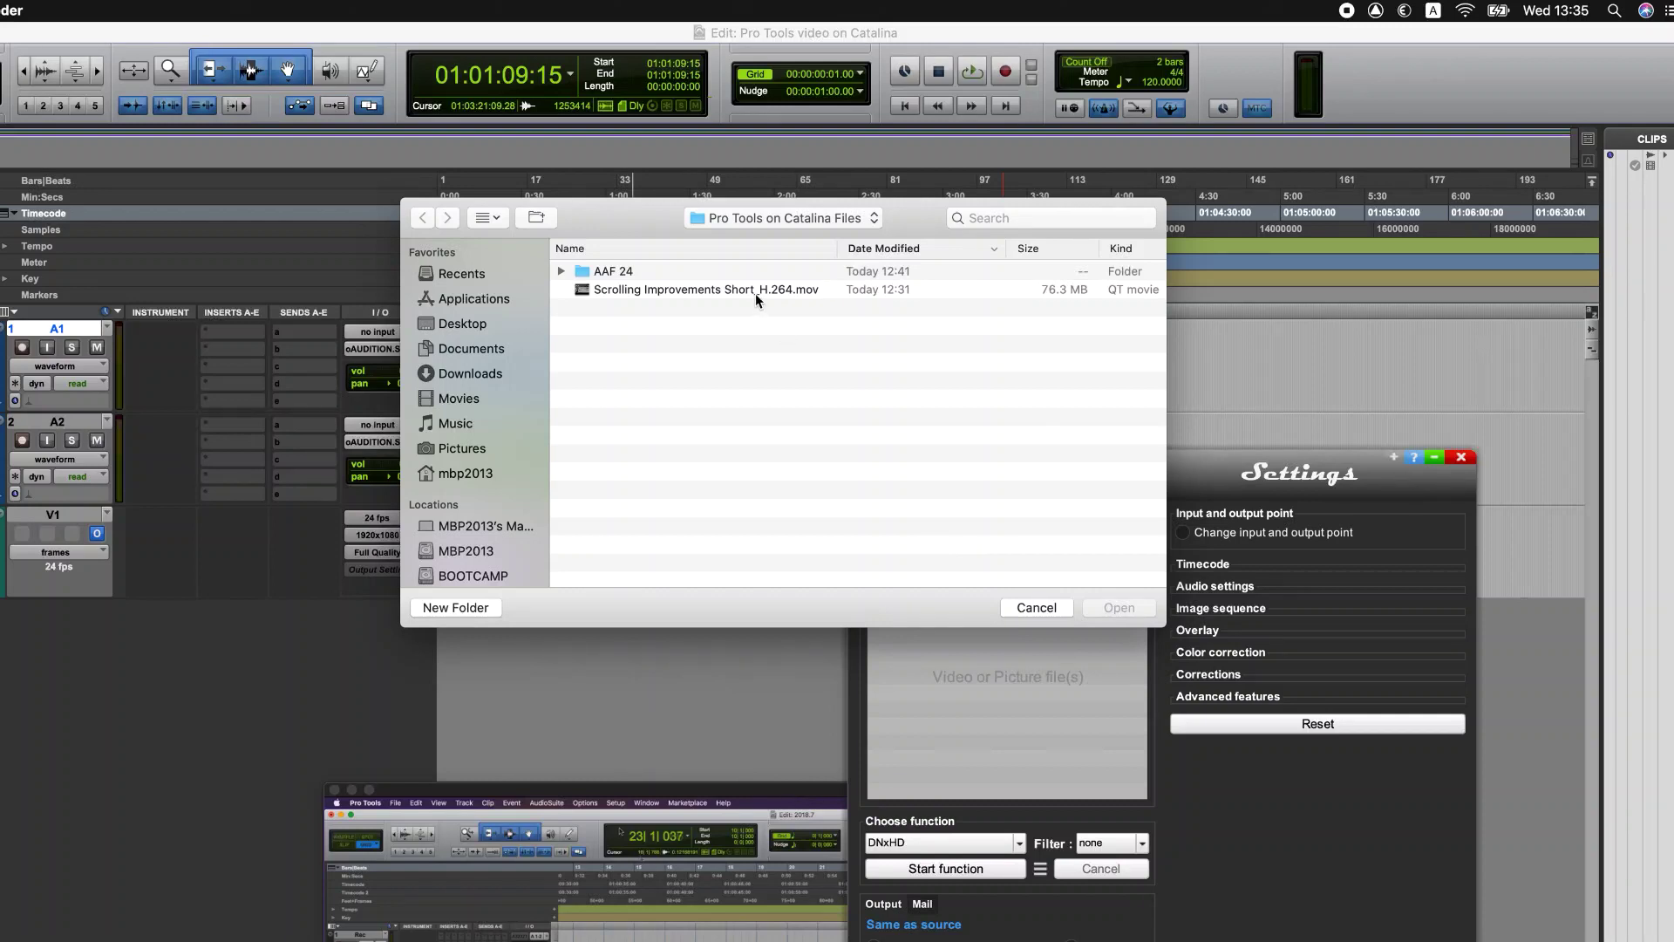
{"action": "left_click", "coordinate": [755, 291]}
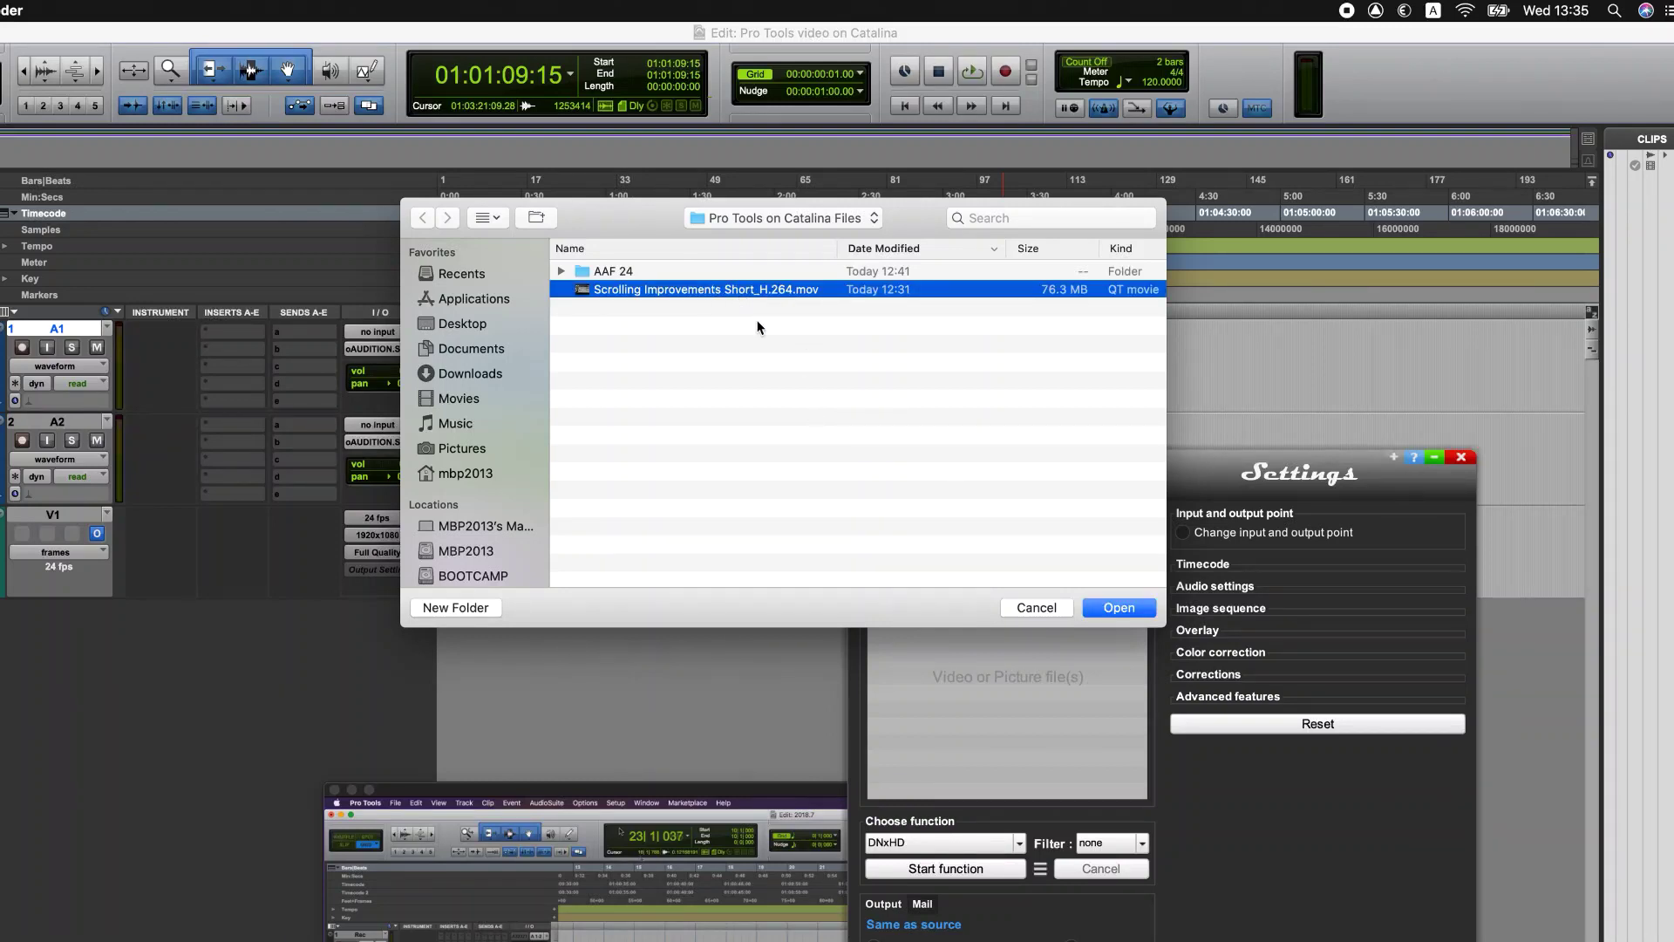
{"action": "left_click", "coordinate": [1109, 606]}
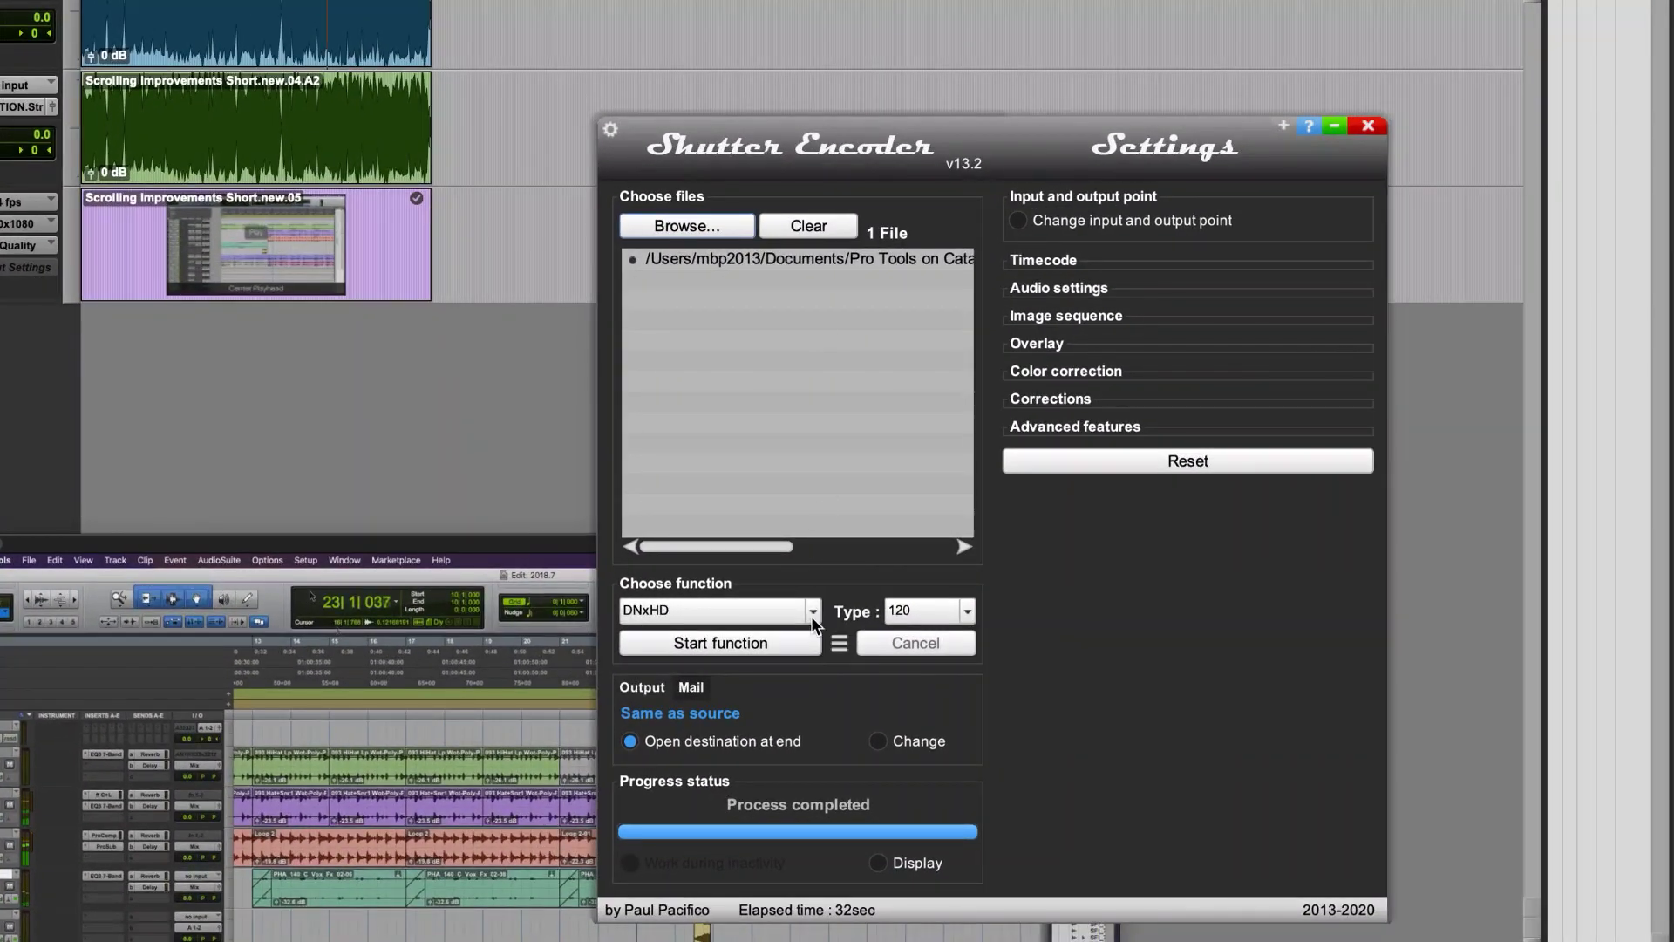
Step: Keep the DNxHD function, choose type 36, and enable Generate OP-Atom format files
{"action": "left_click", "coordinate": [812, 611]}
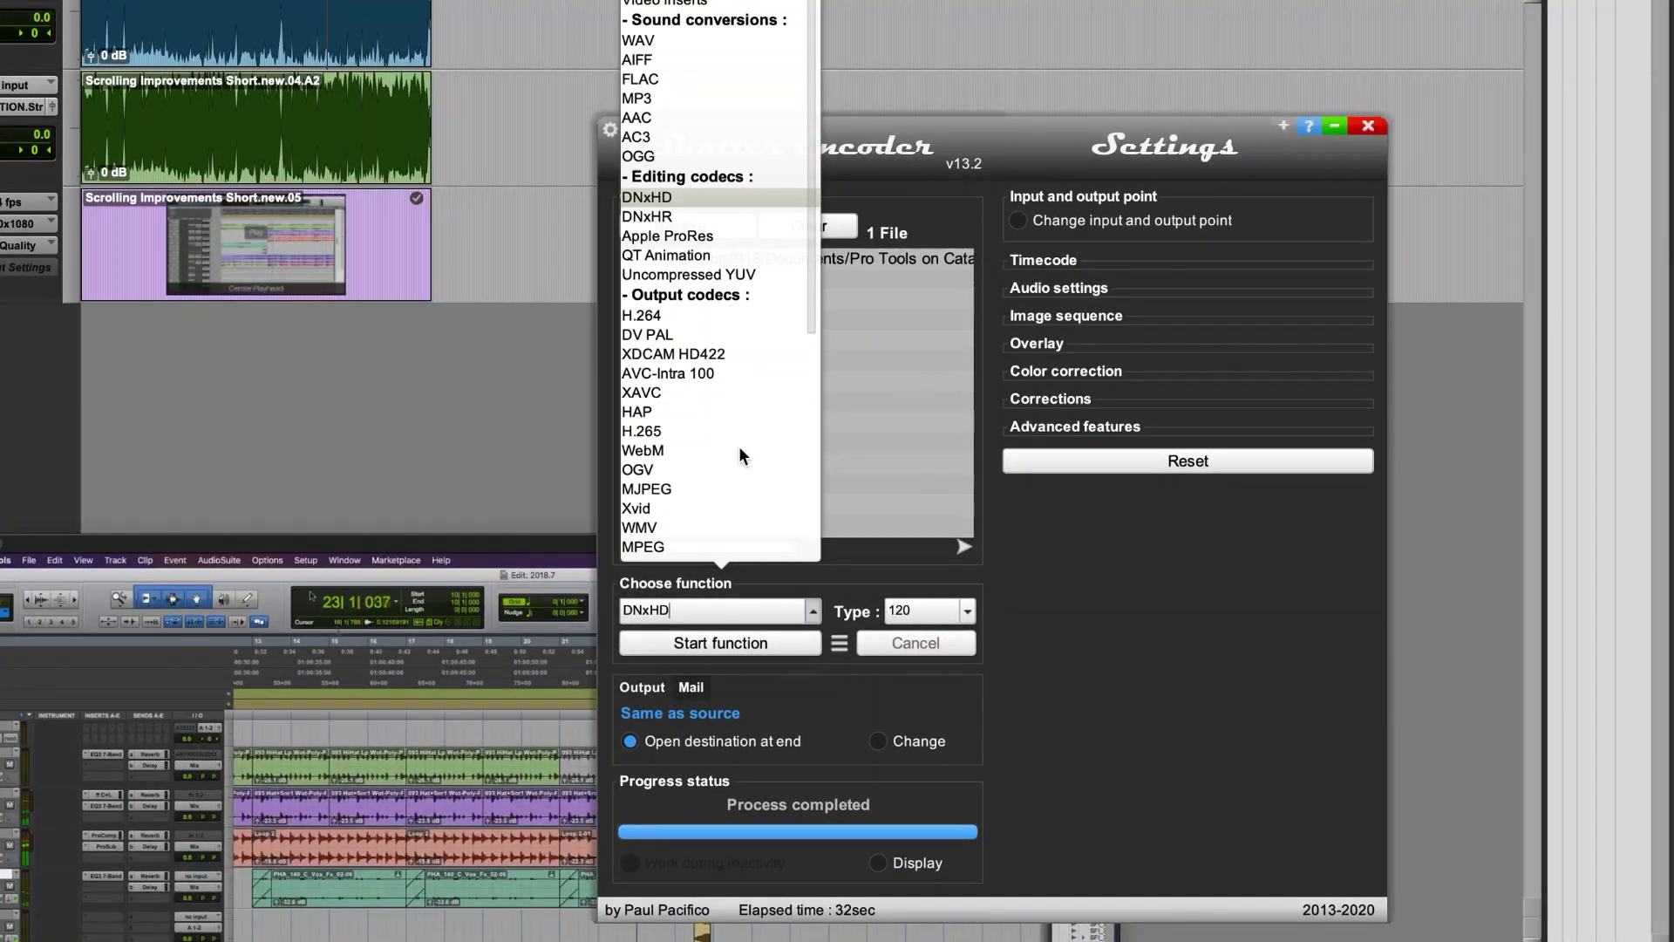
{"action": "left_click", "coordinate": [694, 201]}
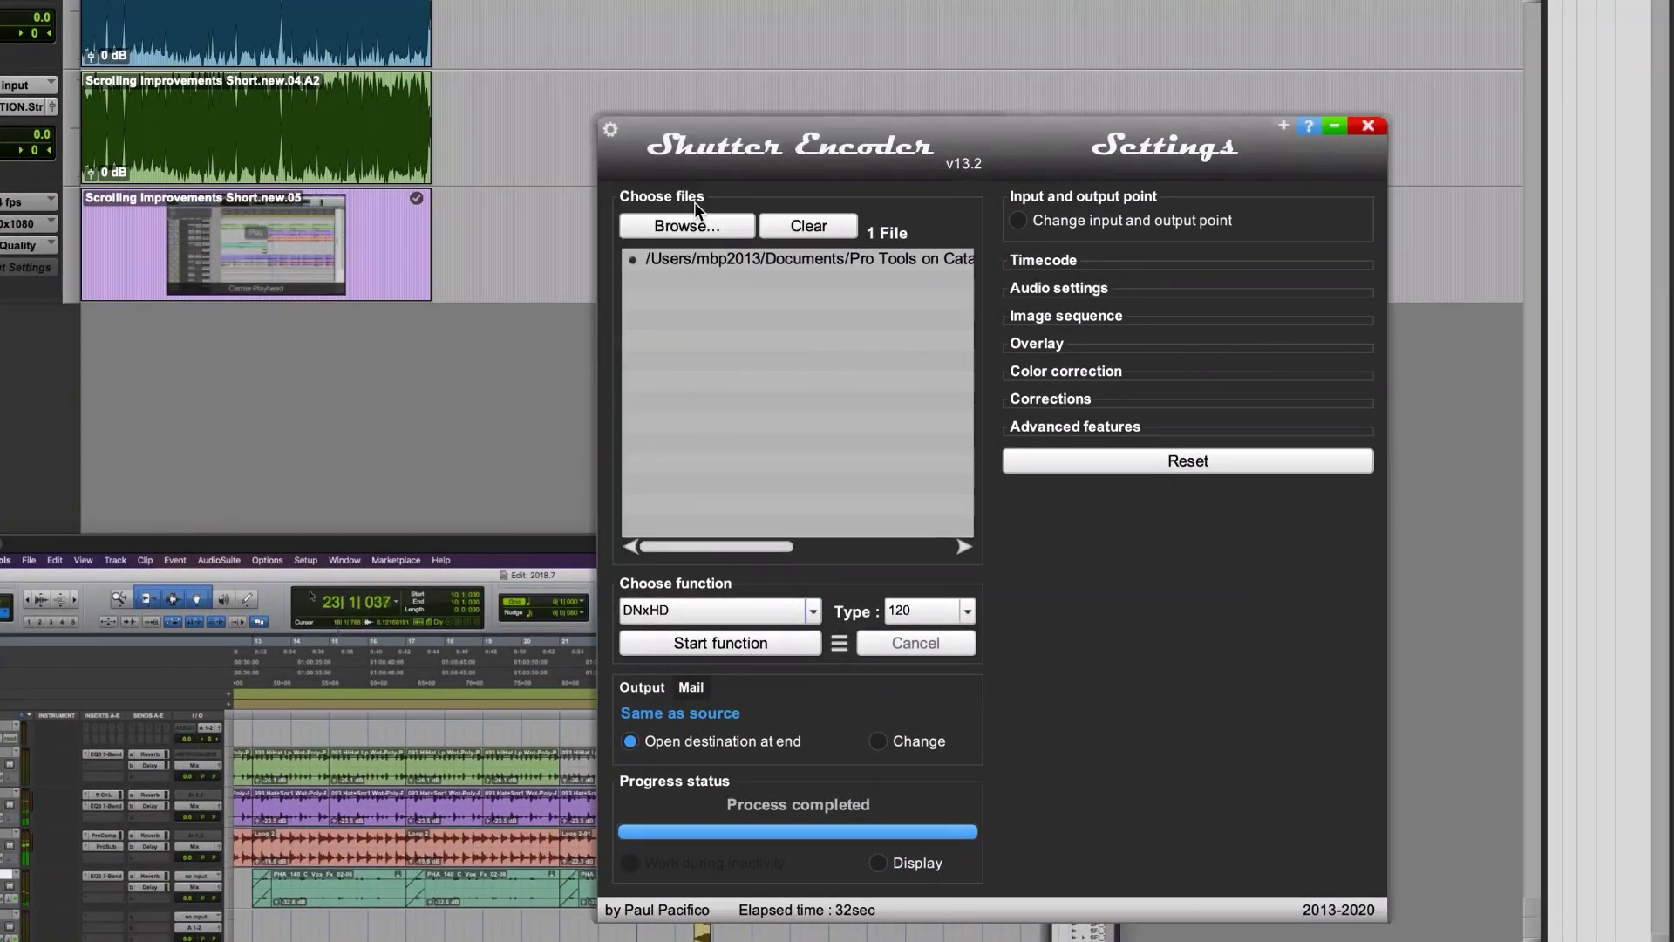
{"action": "left_click", "coordinate": [966, 615]}
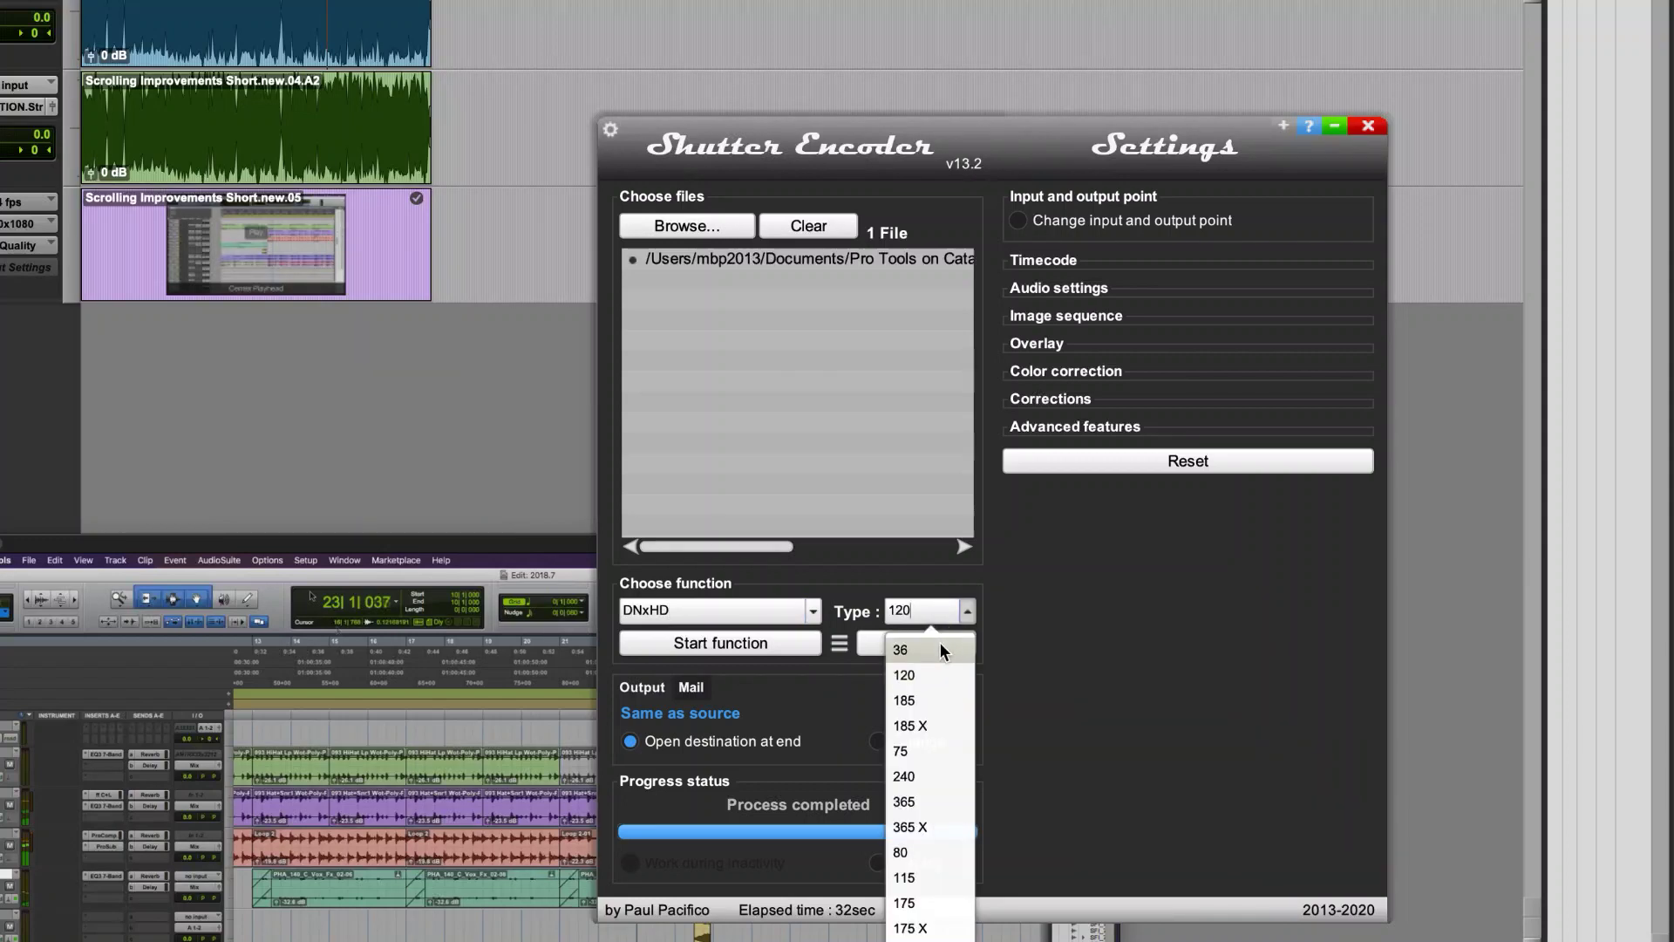
{"action": "left_click", "coordinate": [940, 647]}
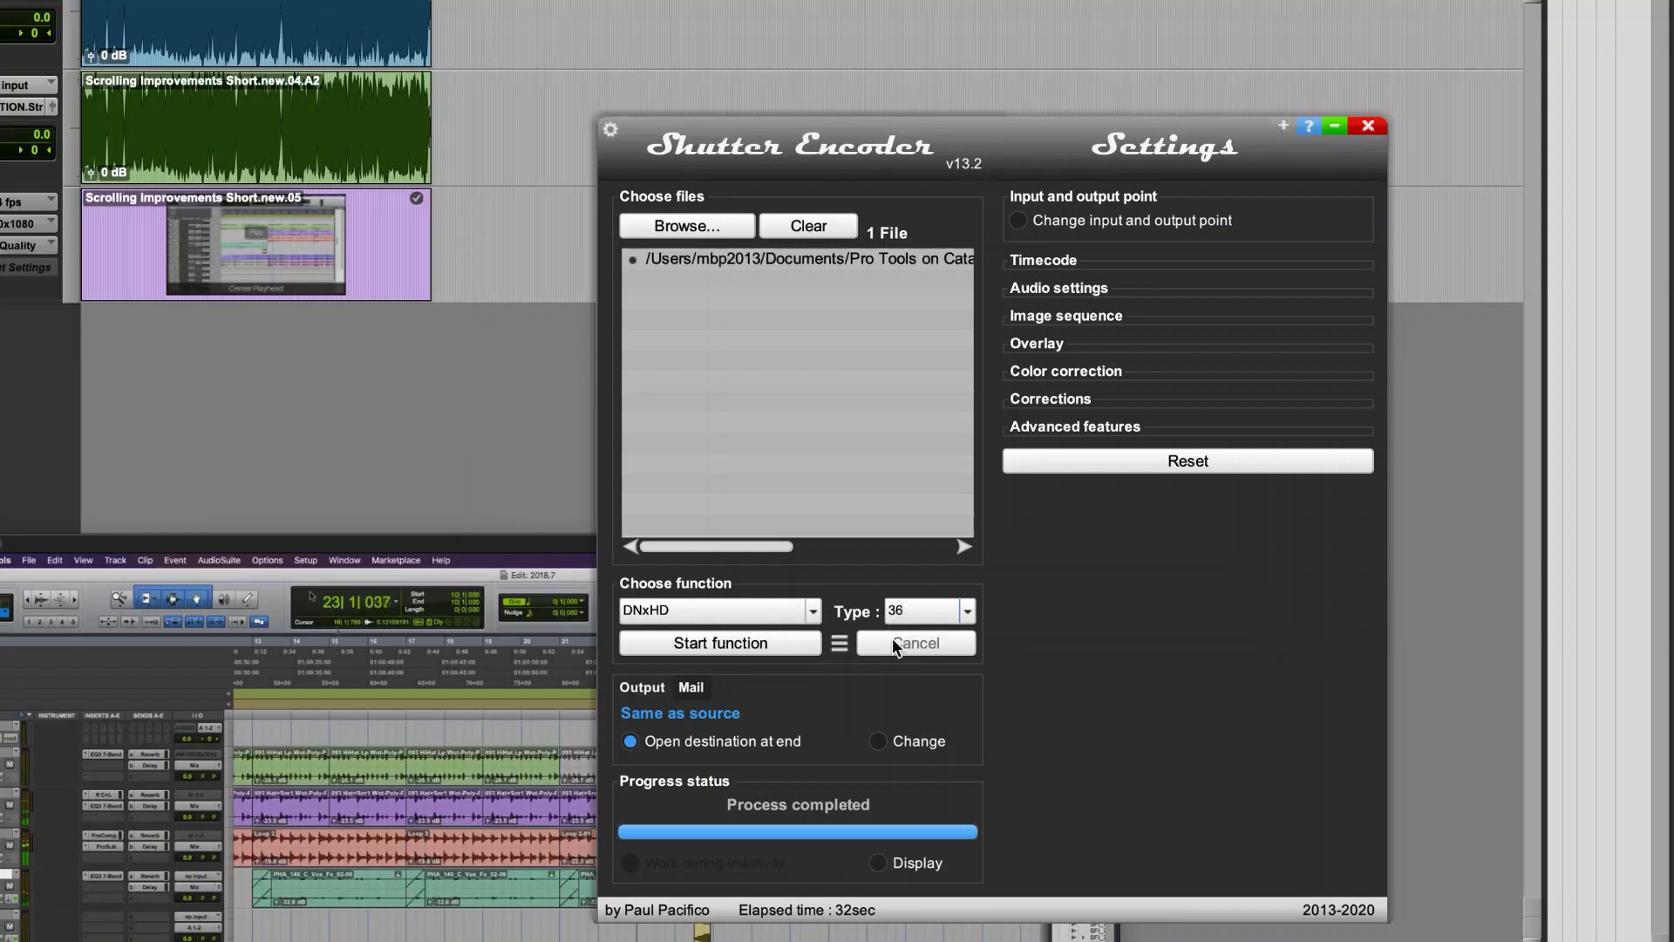
{"action": "left_click", "coordinate": [968, 612]}
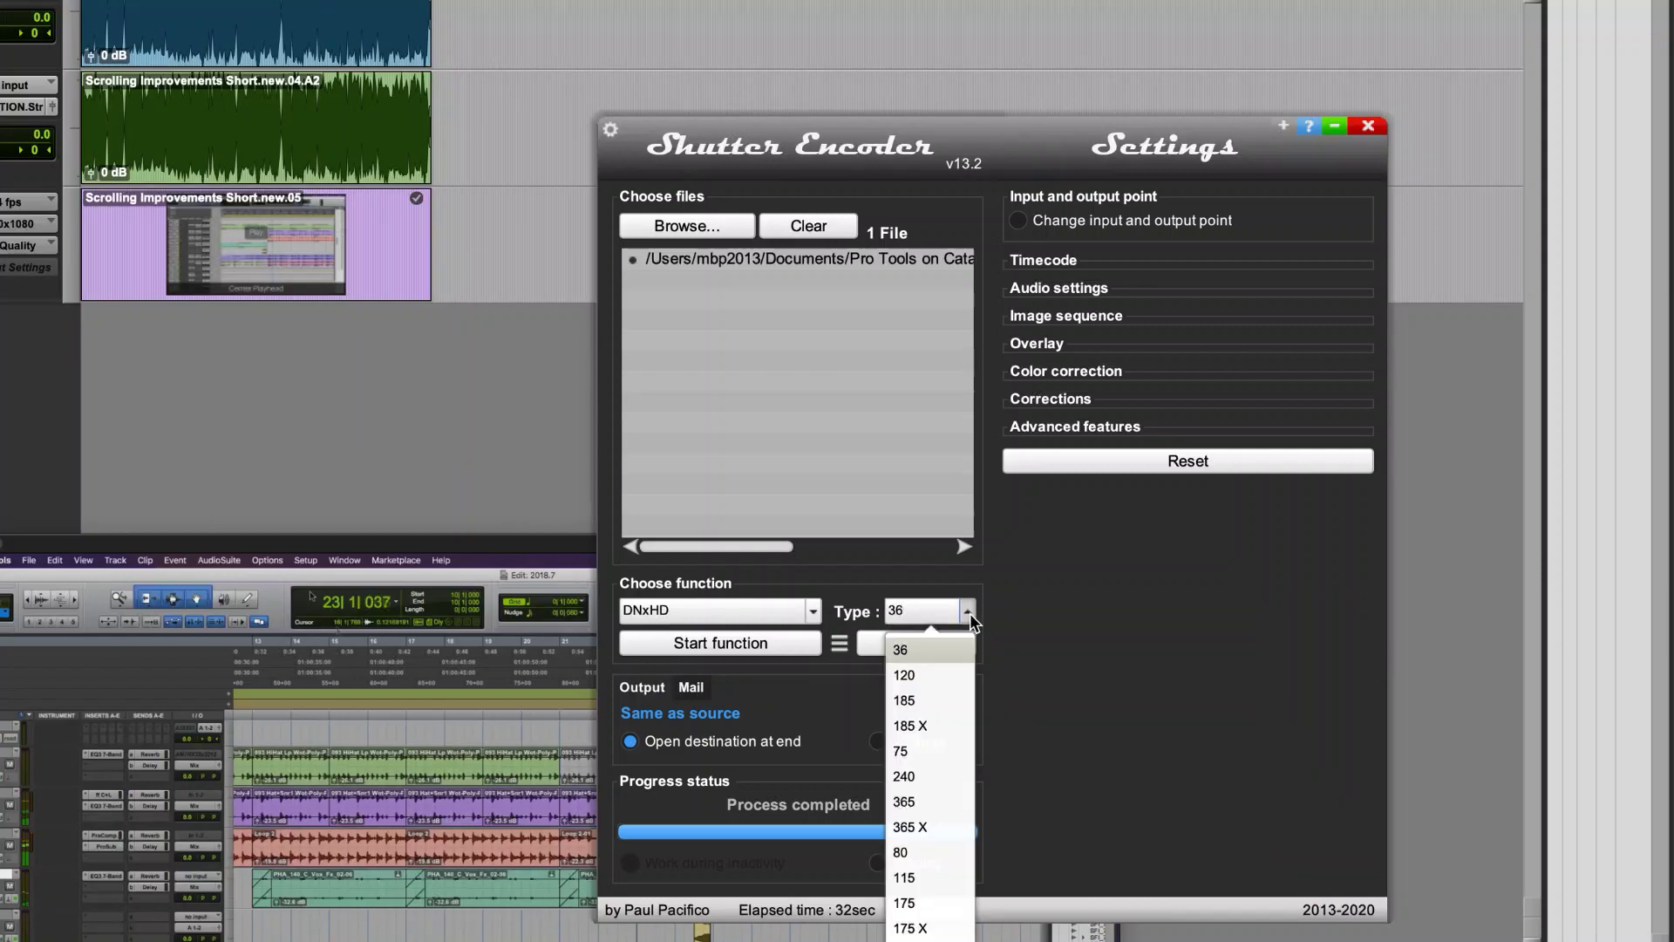
{"action": "left_click", "coordinate": [853, 614]}
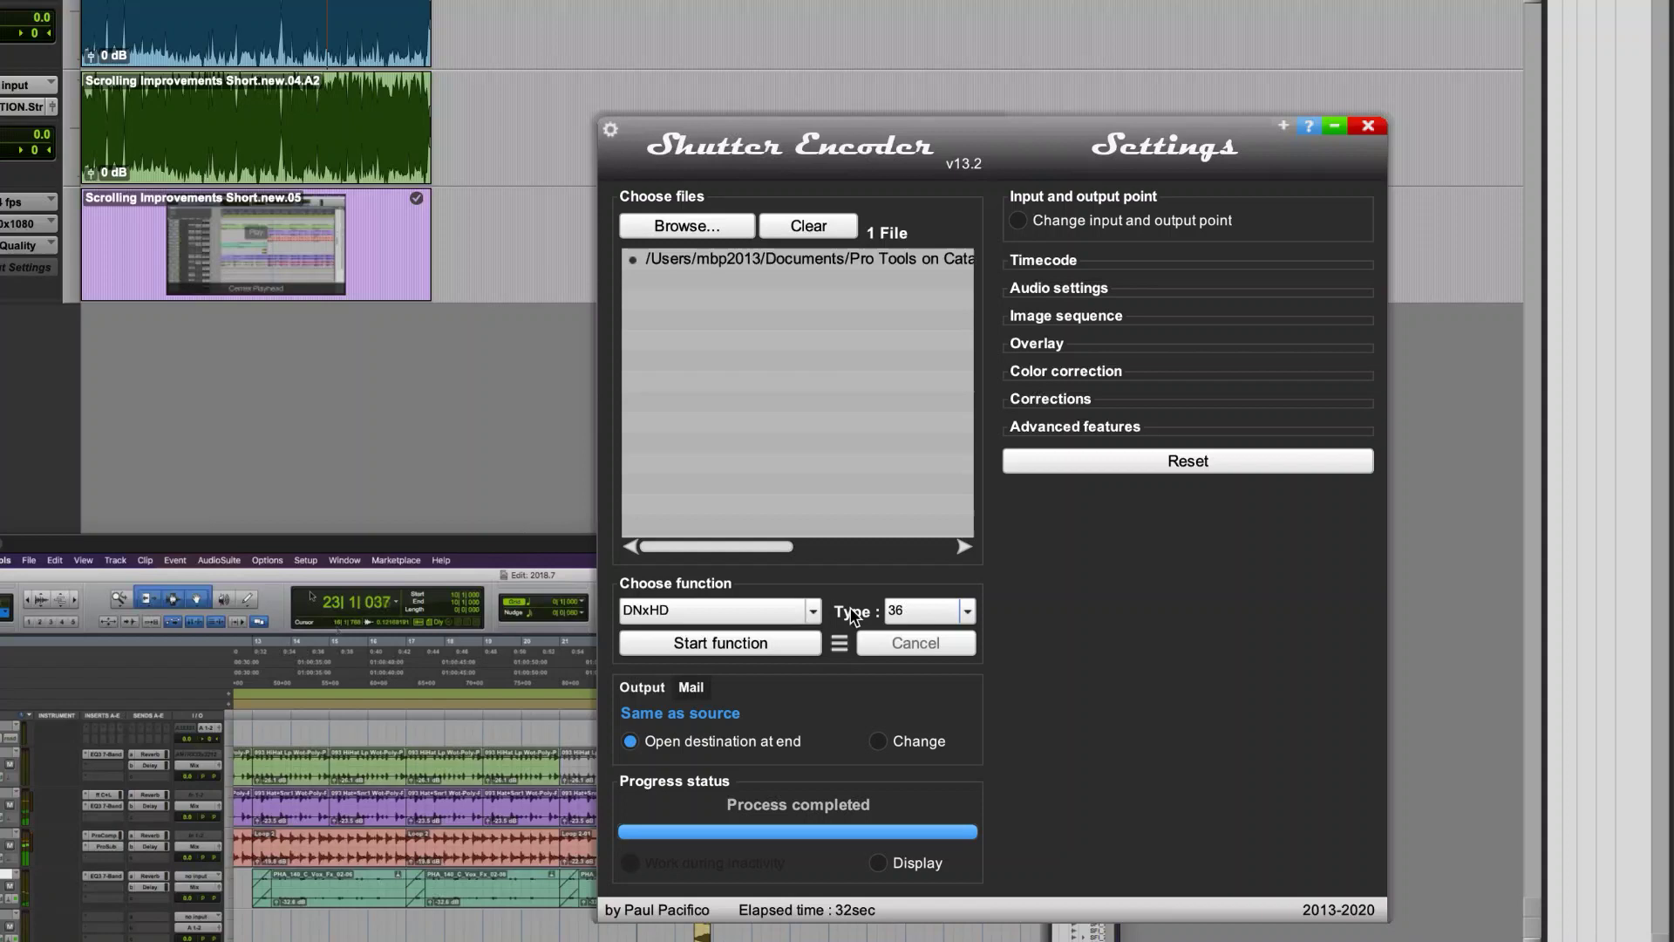
{"action": "left_click", "coordinate": [1053, 426]}
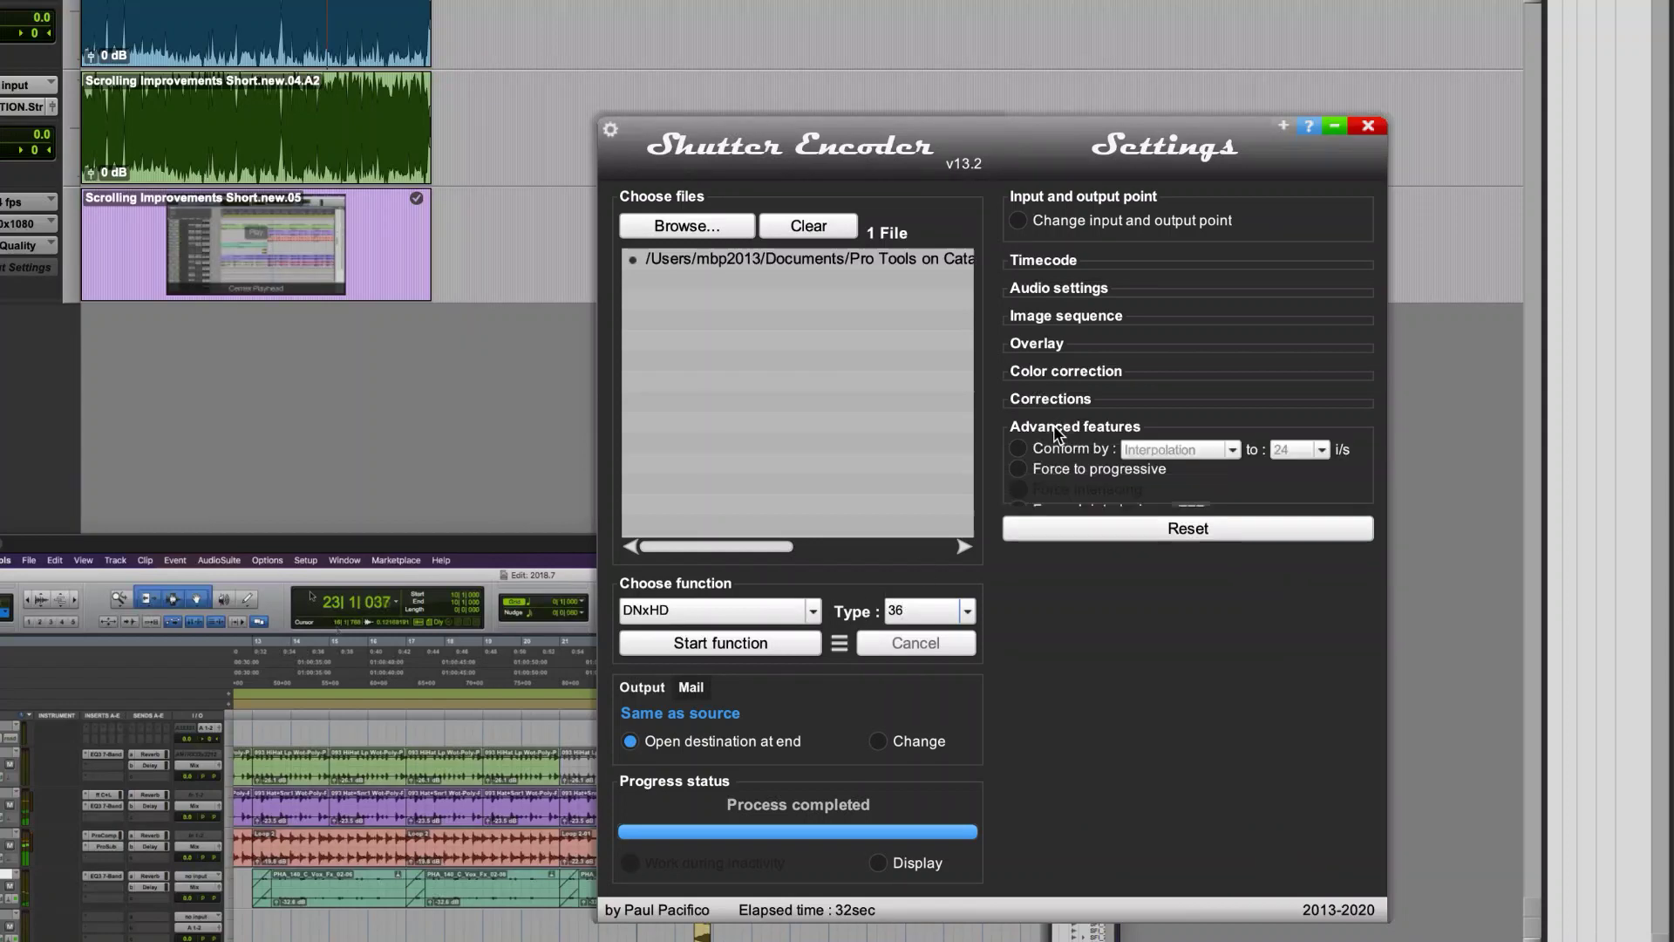
{"action": "left_click", "coordinate": [1082, 595]}
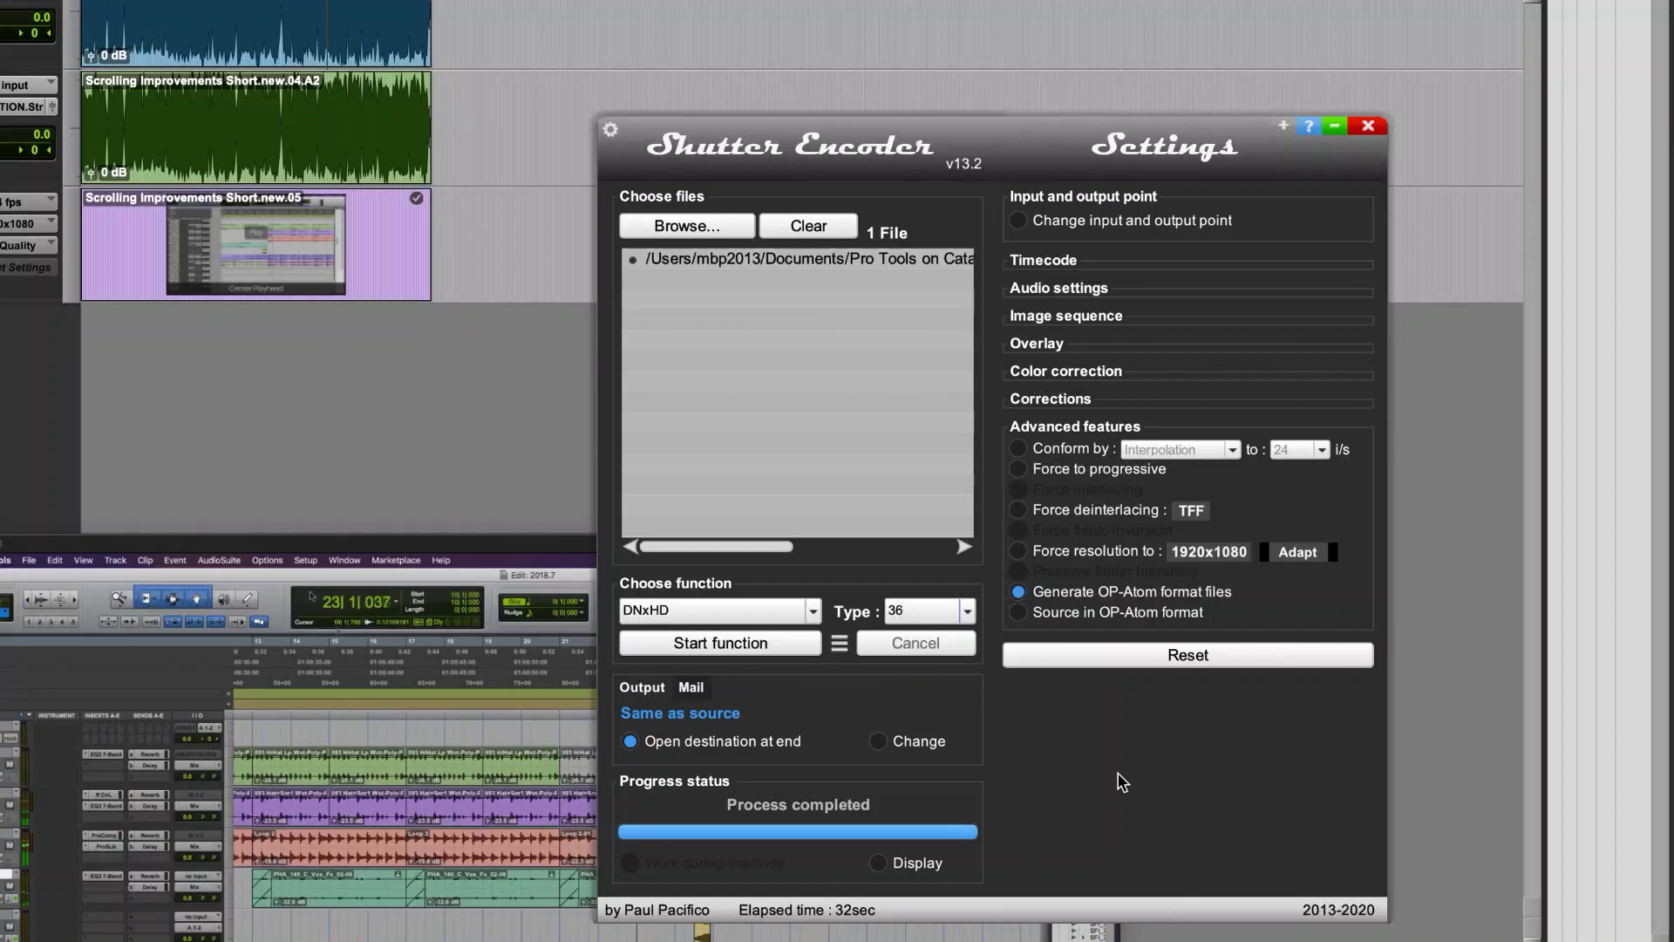
Step: Run the DNxHD 36 transcode, producing OP-Atom MXF files v1, a1 and a2 in Finder
{"action": "left_click", "coordinate": [717, 643]}
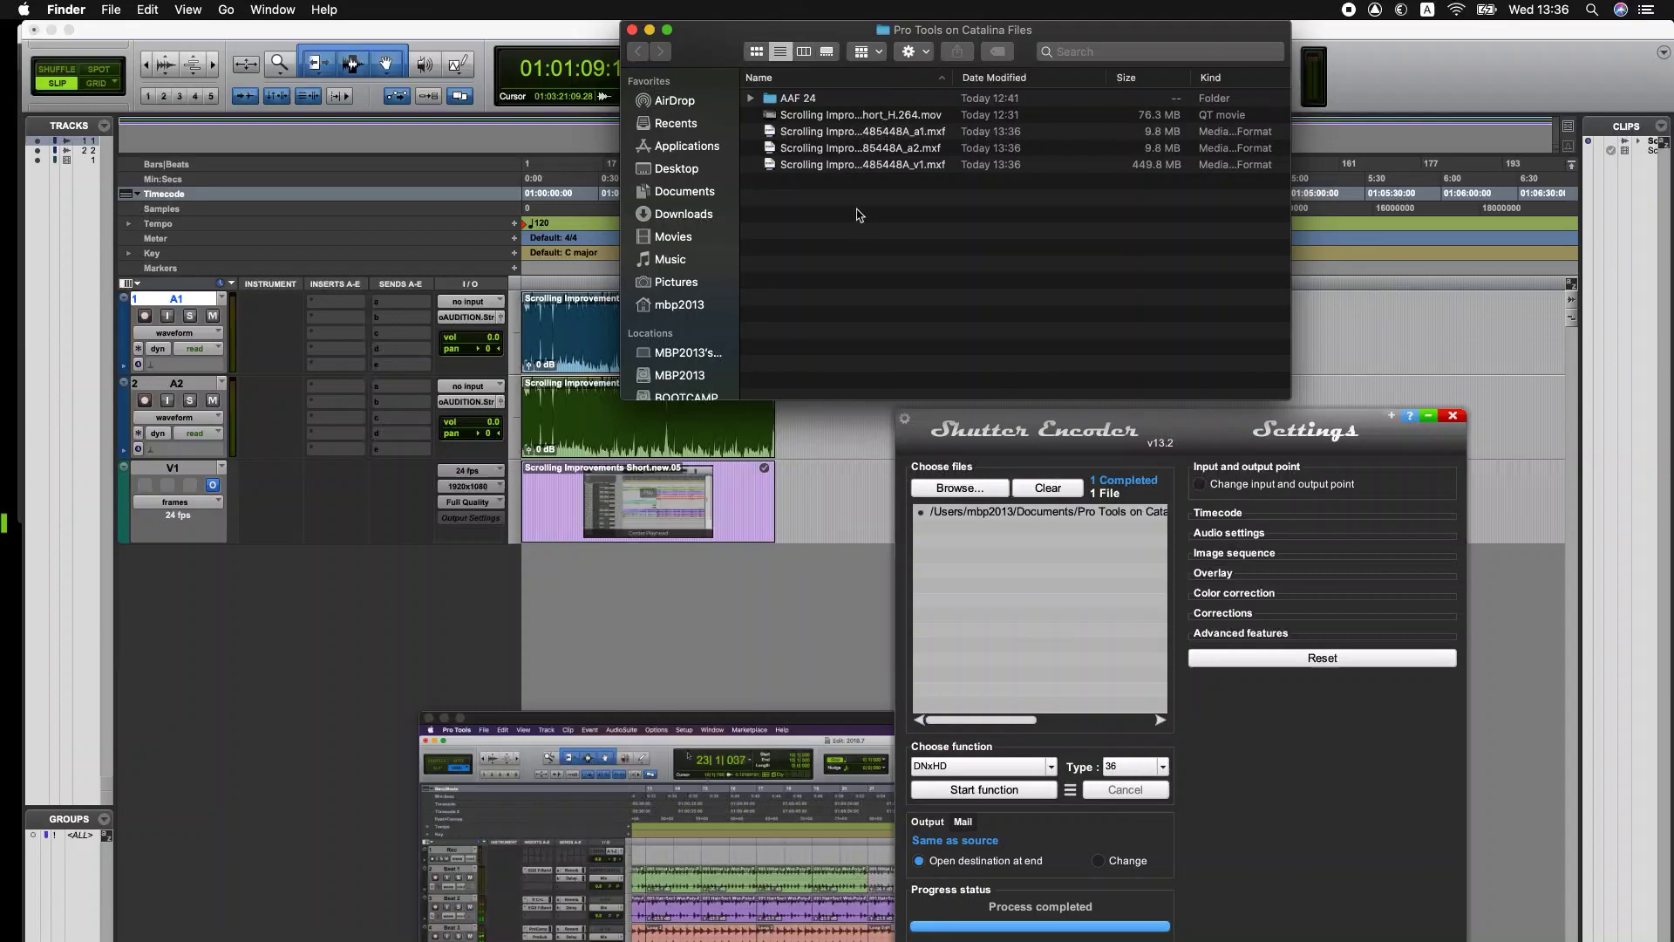
Step: Import v1.mxf onto the V1 video track, accepting the Video Import Options
{"action": "left_click", "coordinate": [871, 172]}
{"action": "left_click_drag", "start_coordinate": [871, 172], "coordinate": [863, 497]}
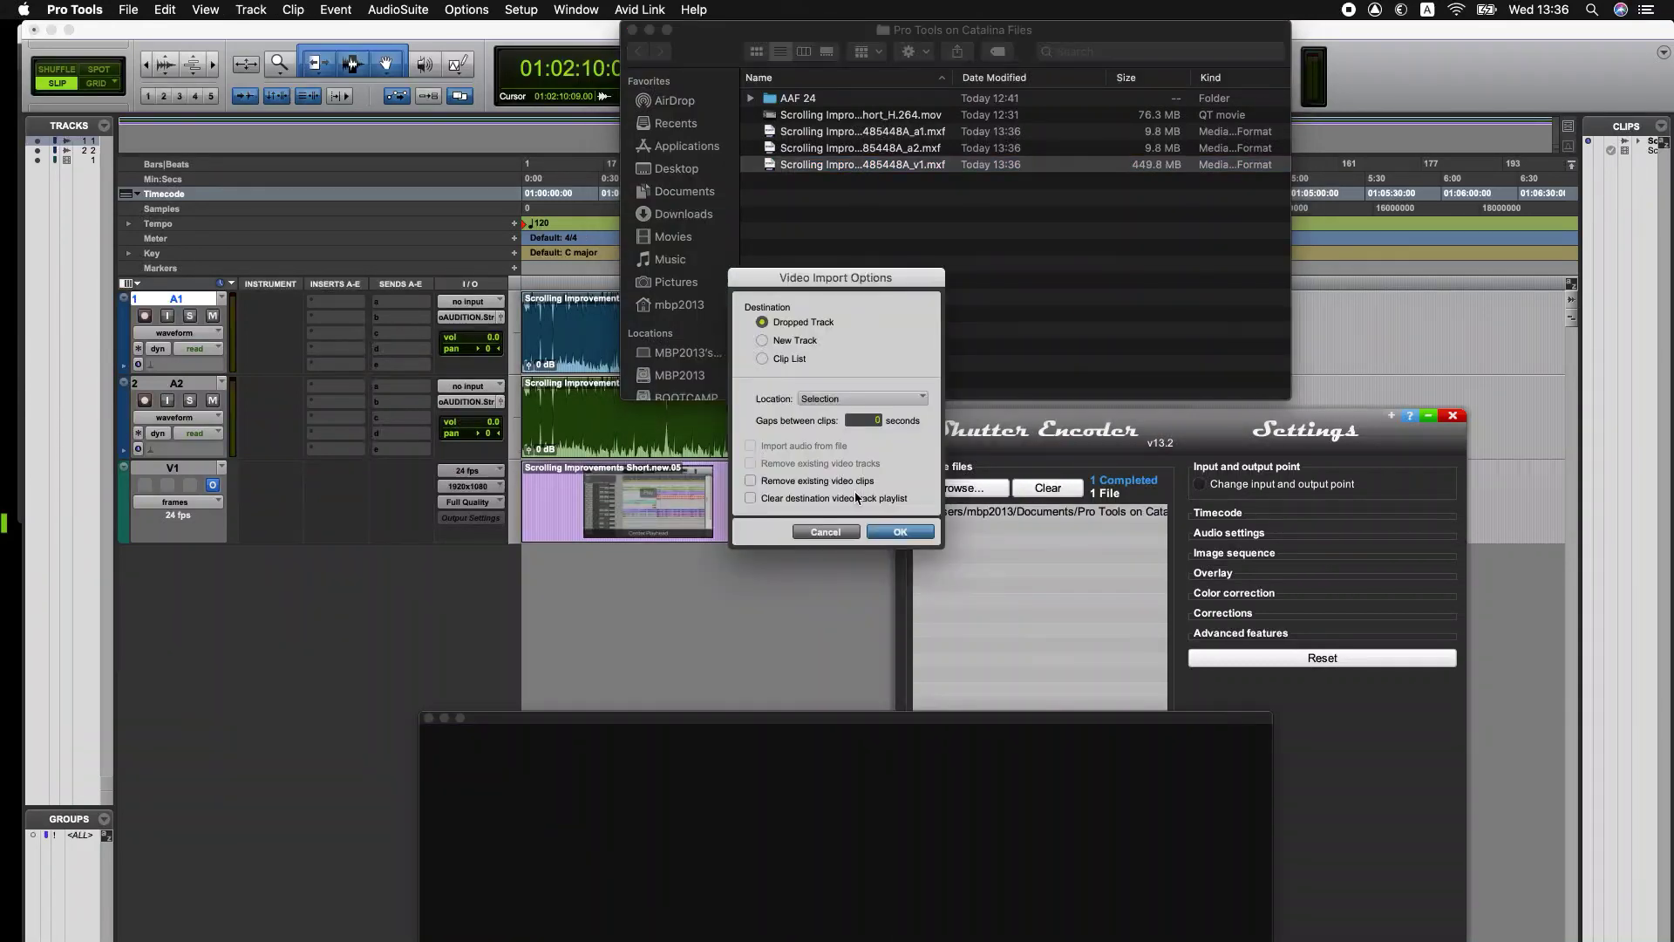
{"action": "left_click", "coordinate": [913, 528]}
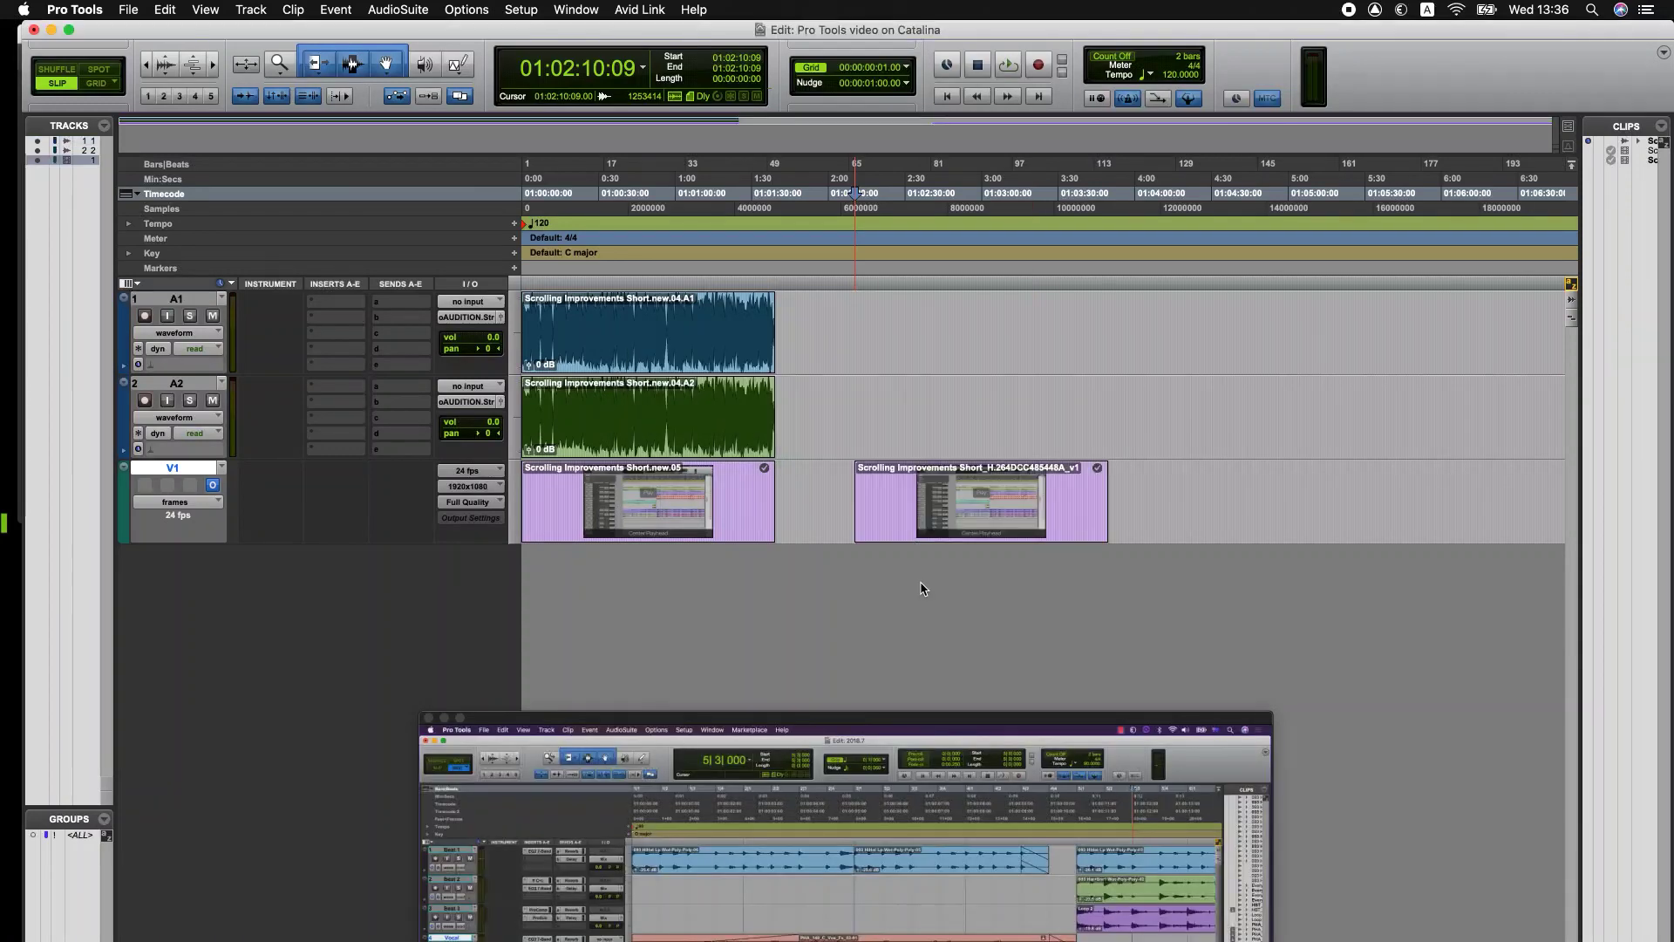
{"action": "left_click", "coordinate": [975, 492]}
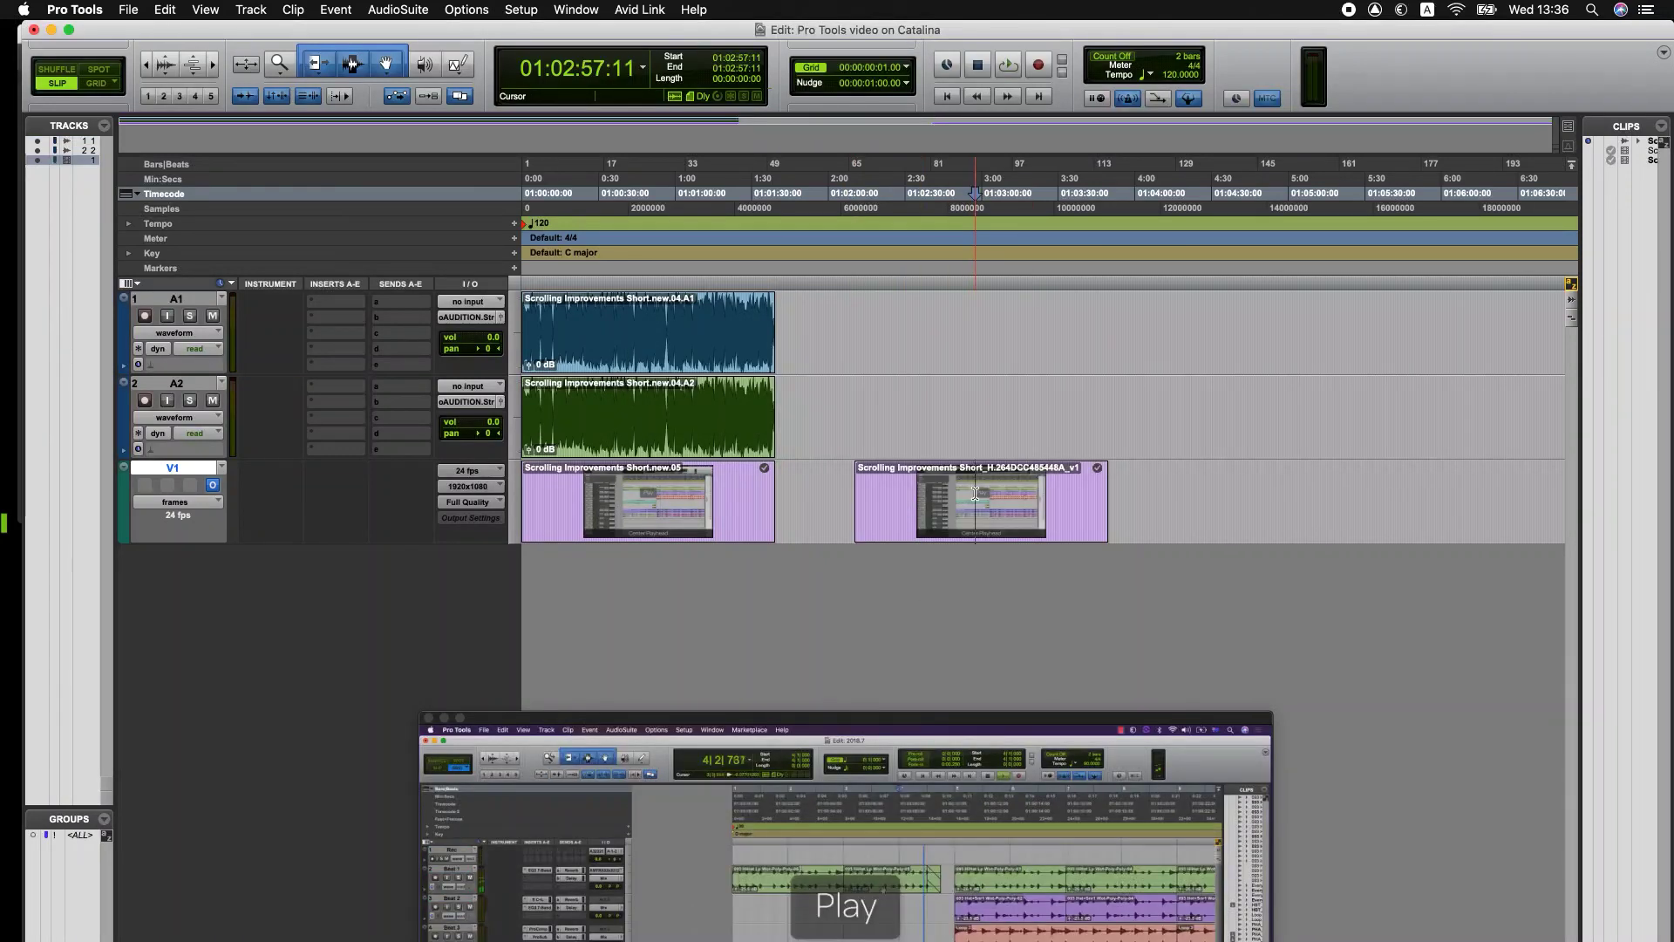
Step: Import the a1.mxf and a2.mxf audio files from Finder into the session
{"action": "key", "text": "super+Tab"}
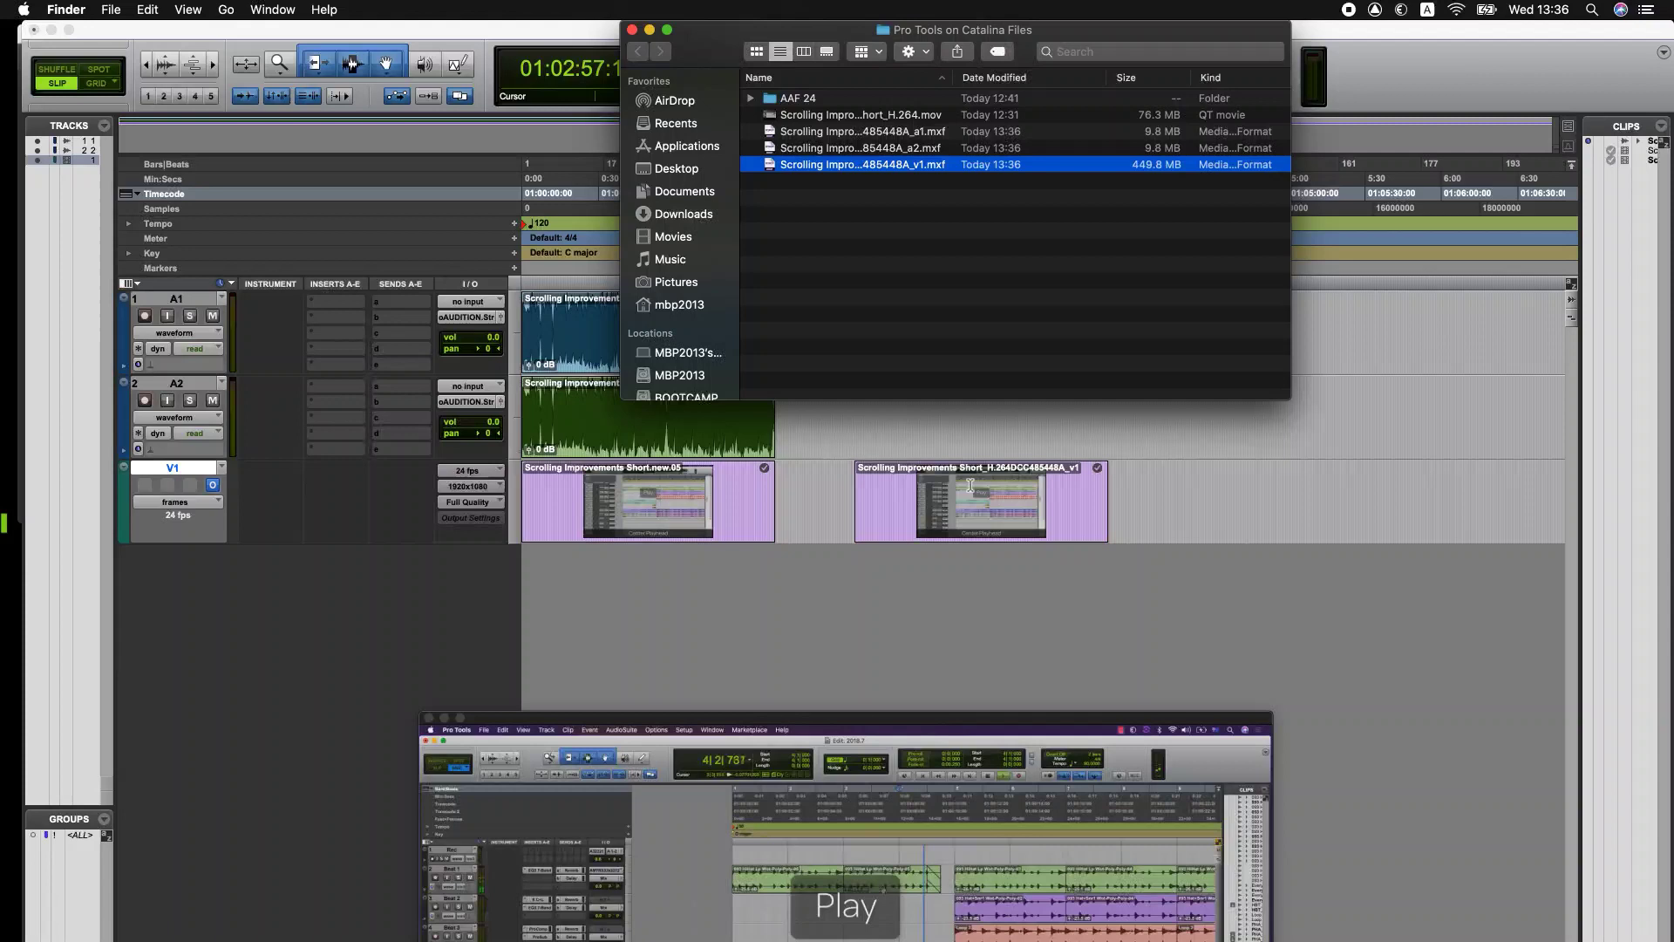
{"action": "left_click", "coordinate": [816, 130]}
{"action": "left_click", "coordinate": [815, 148], "text": "shift"}
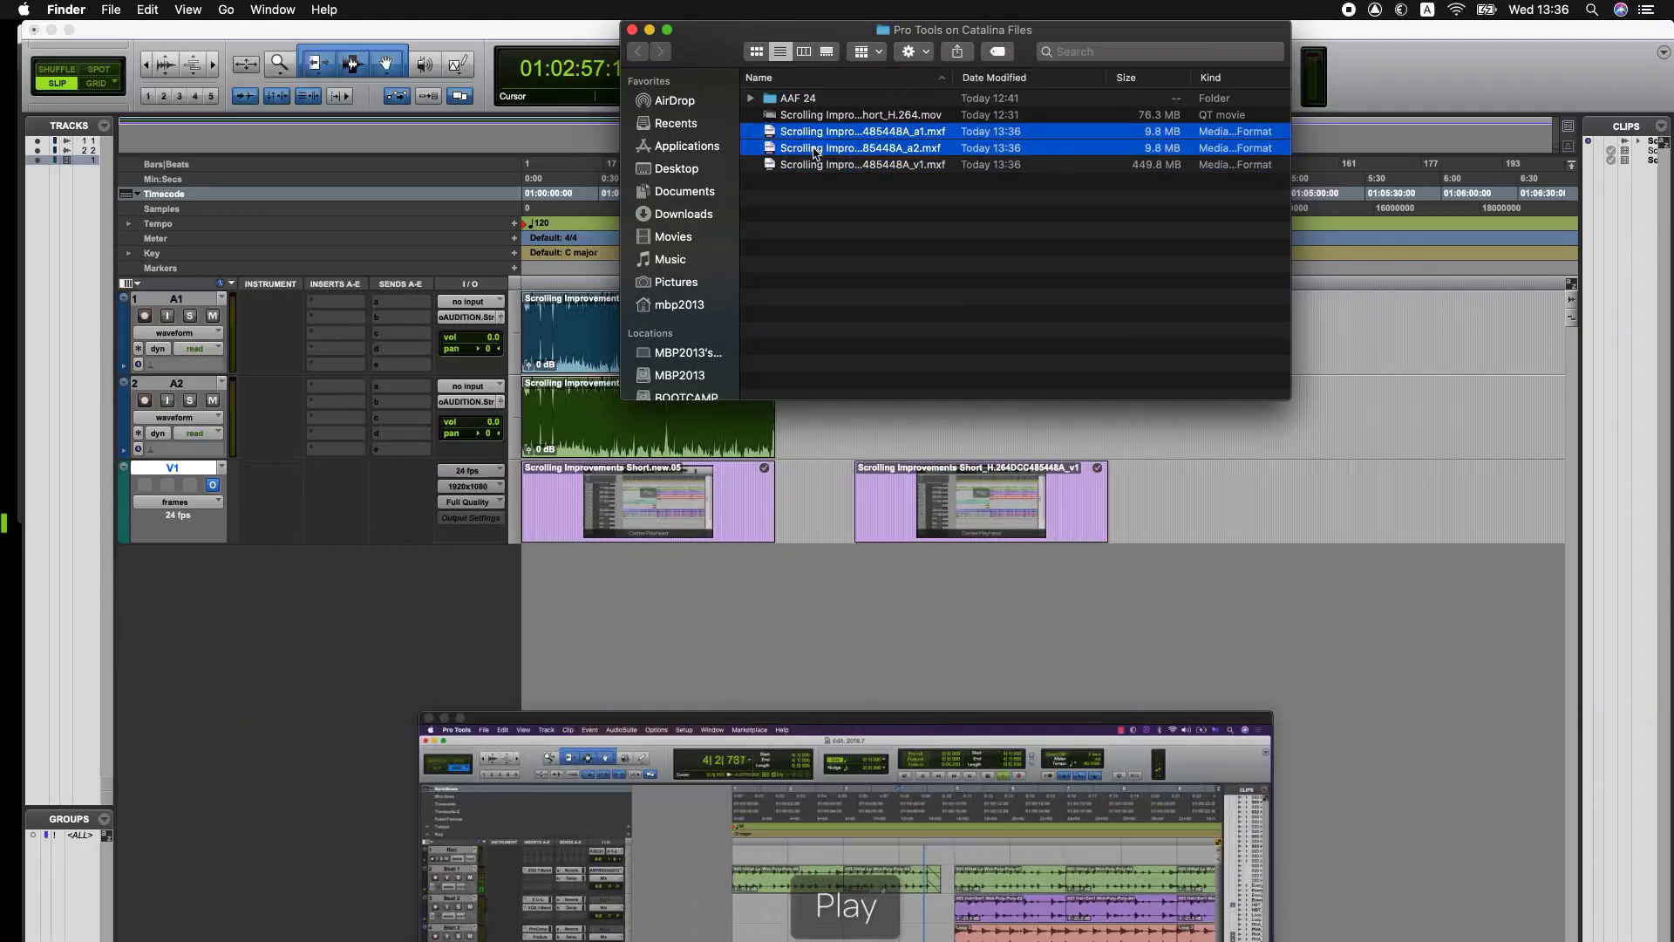
{"action": "left_click_drag", "start_coordinate": [815, 151], "coordinate": [1317, 371]}
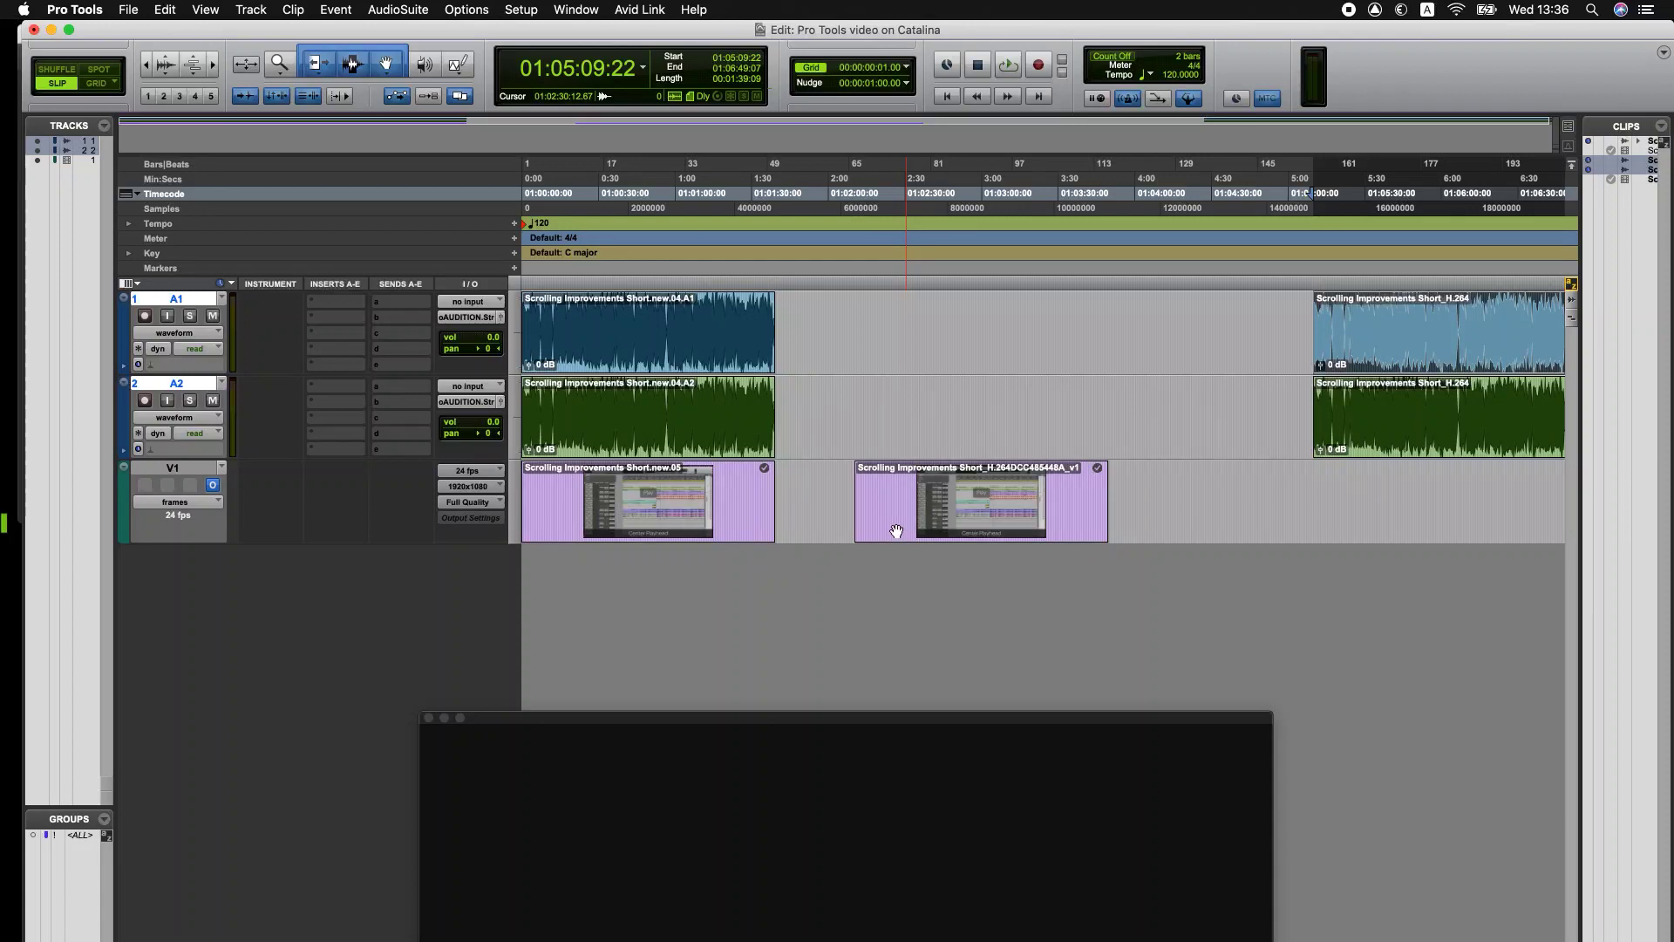
Step: Align the new video clip with its A1/A2 audio and move all three to 01:02:47:06
{"action": "left_click_drag", "start_coordinate": [896, 530], "coordinate": [1376, 471]}
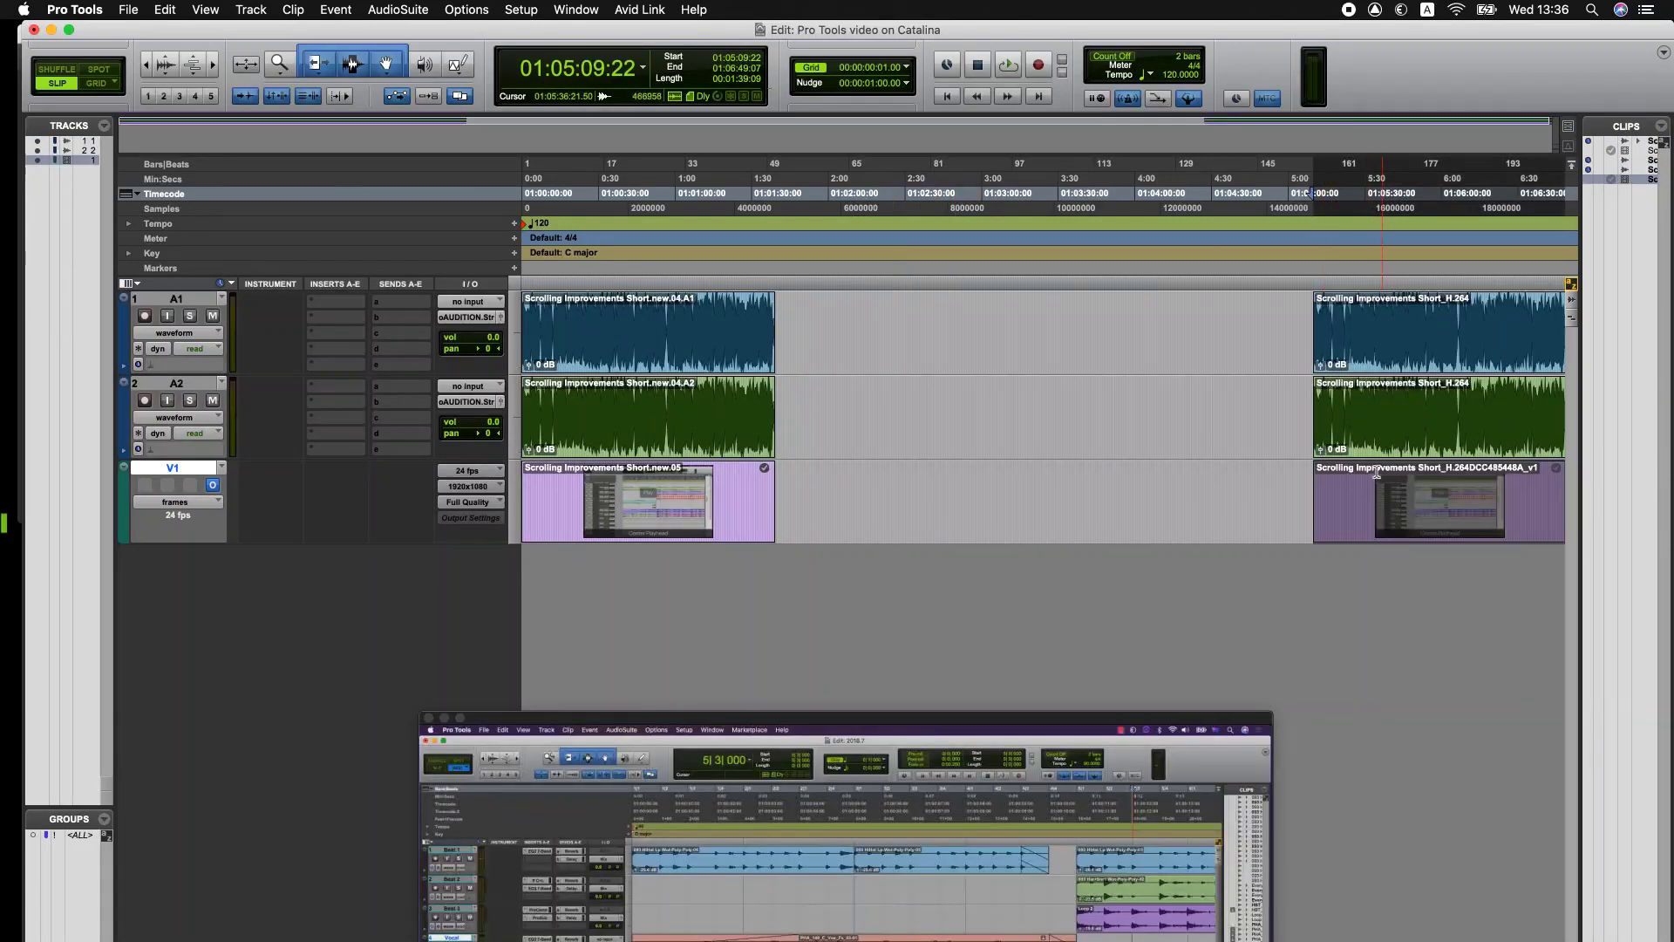
{"action": "left_click", "coordinate": [1369, 414], "text": "shift"}
{"action": "left_click", "coordinate": [1357, 357], "text": "shift"}
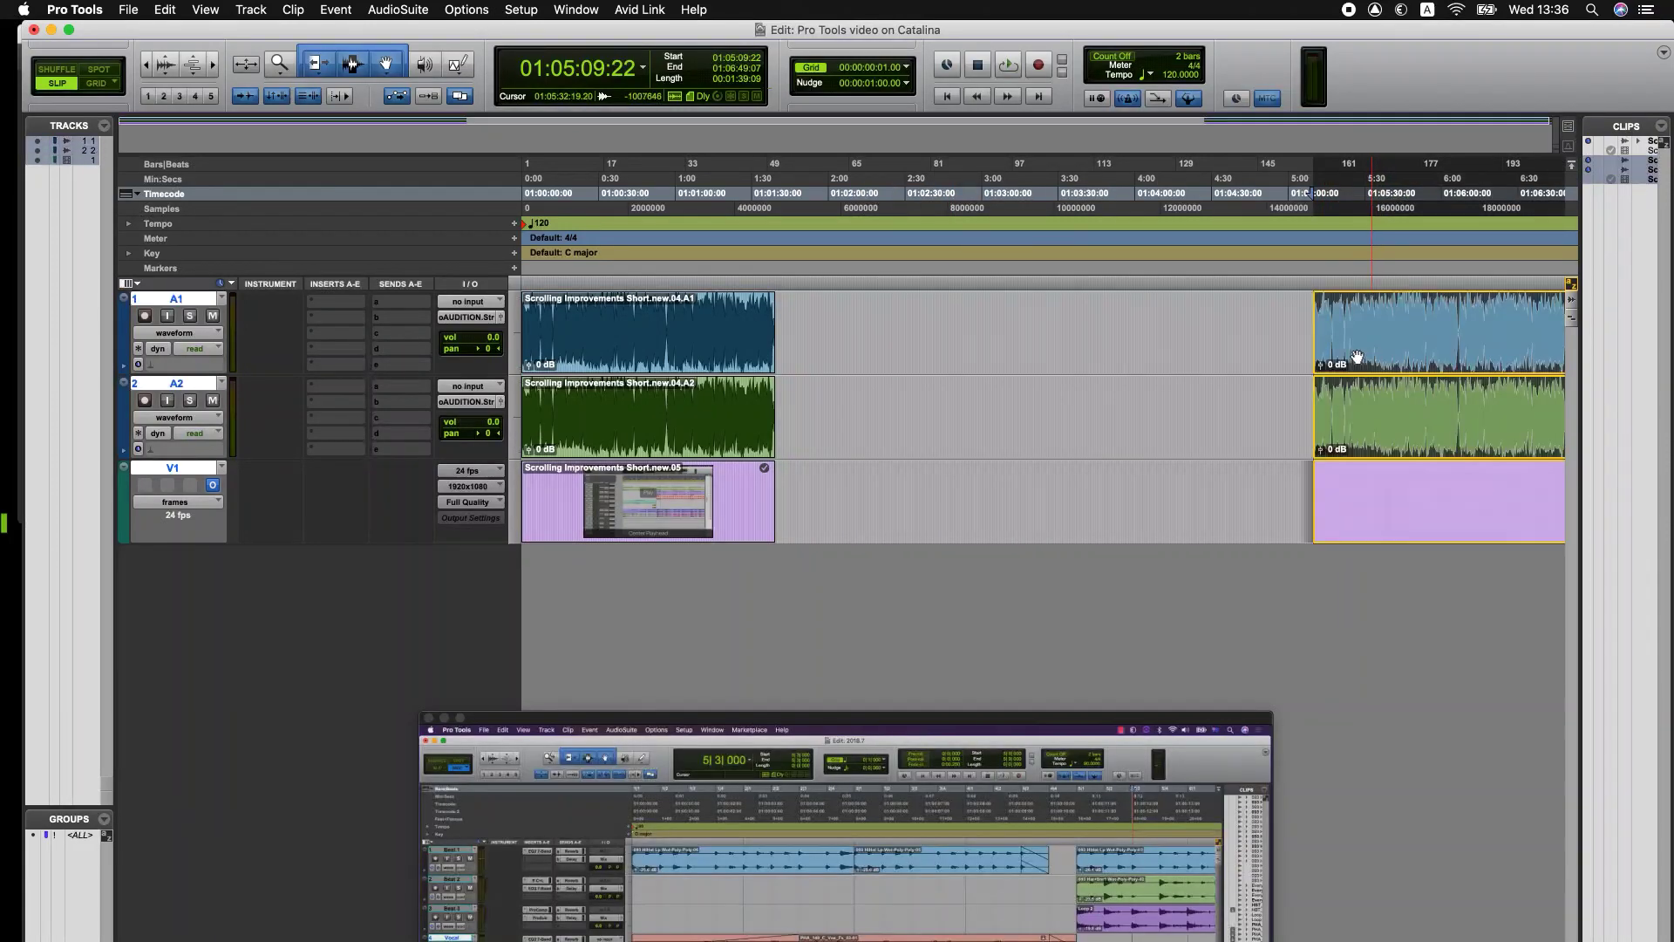
{"action": "left_click_drag", "start_coordinate": [1357, 357], "coordinate": [1003, 357]}
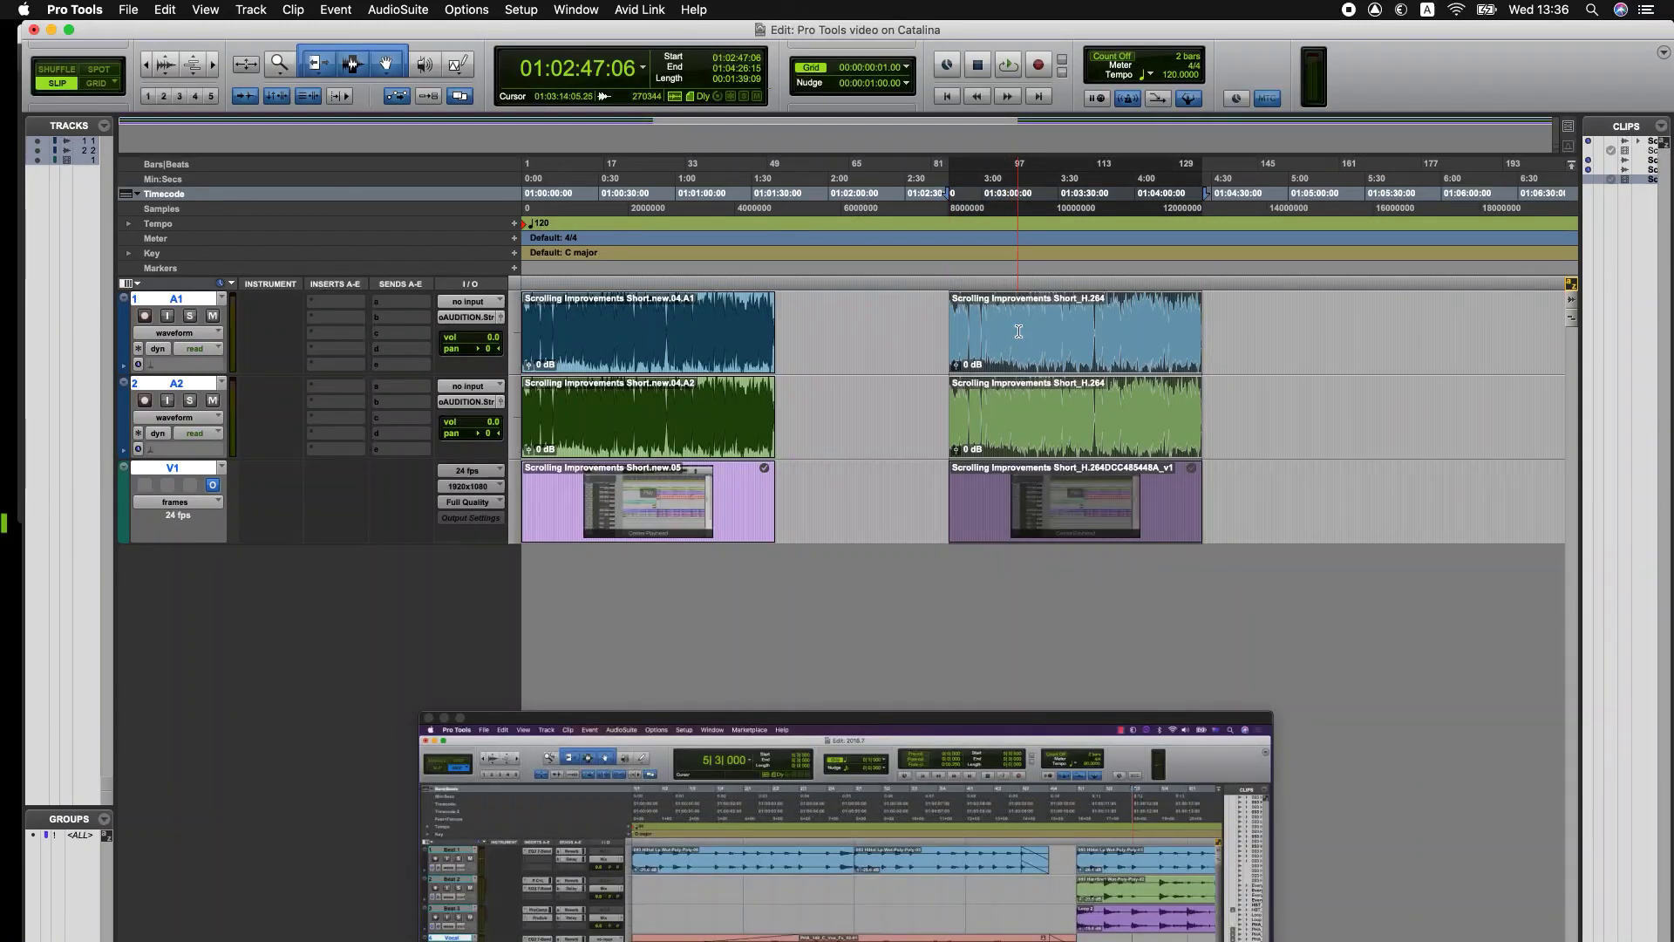
Step: Play the new MXF clips, then the original clips from 01:00:39:14, and bring Video Slave forward
{"action": "left_click", "coordinate": [1019, 331]}
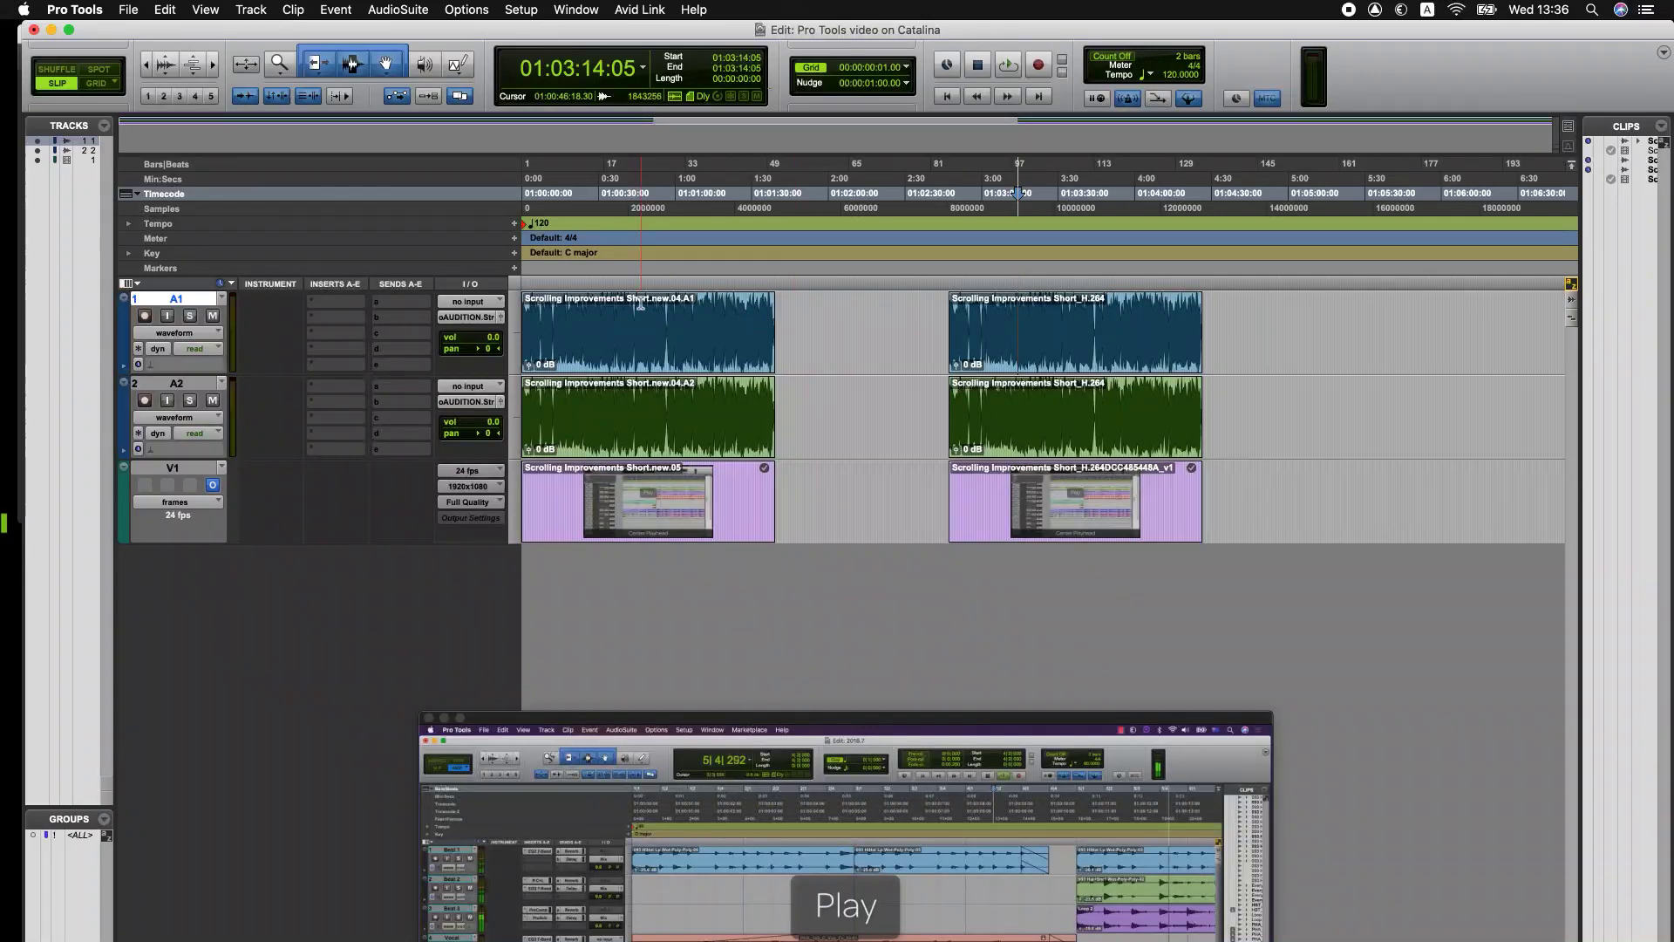
{"action": "left_click", "coordinate": [624, 330]}
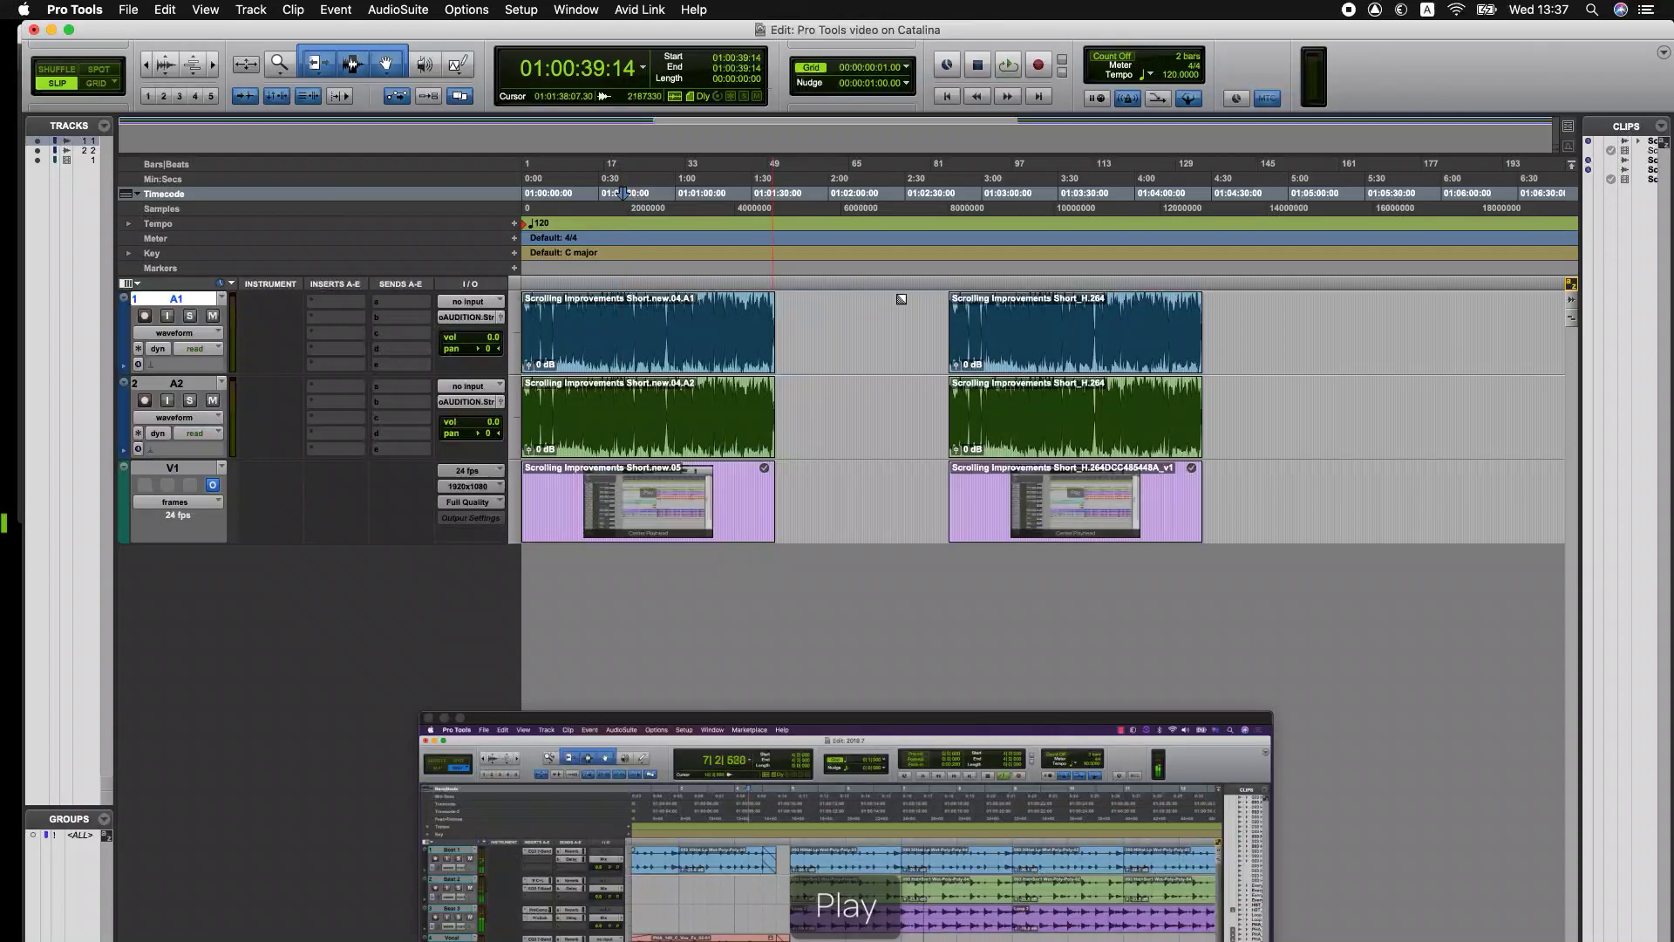
{"action": "key", "text": "super+Tab"}
{"action": "key", "text": "super+Tab"}
{"action": "key", "text": "super+Tab"}
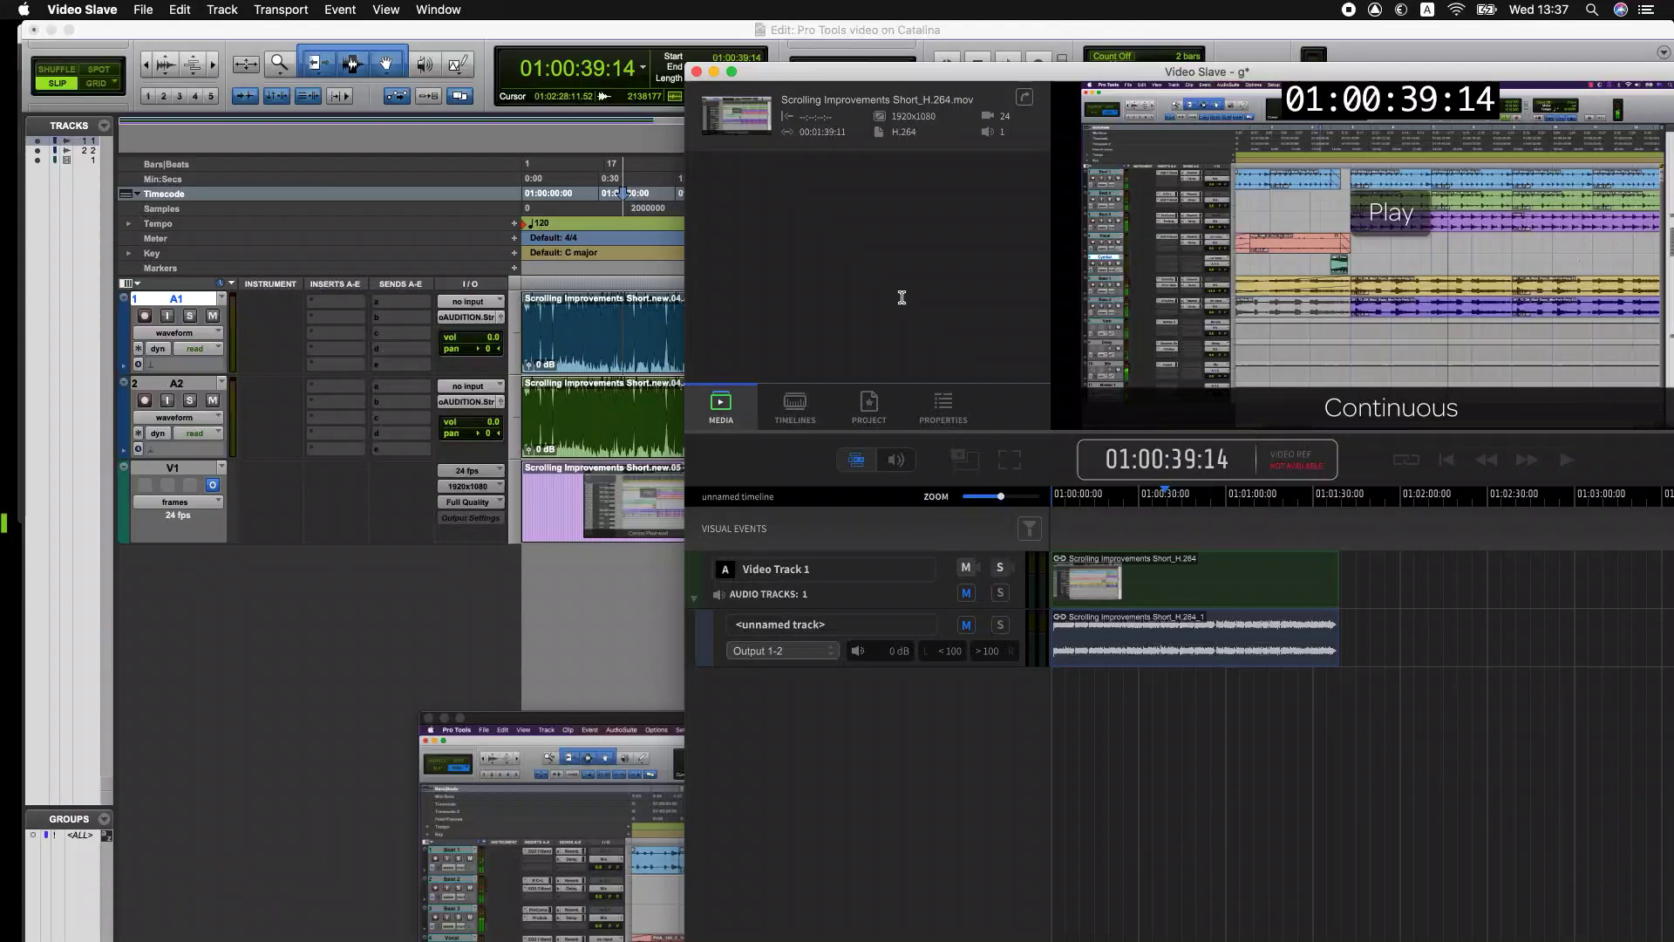
Step: Bring the Pro Tools Edit window back in front, showing both video clips on V1
{"action": "left_click", "coordinate": [846, 30]}
{"action": "key", "text": "super+Tab"}
{"action": "key", "text": "super+Tab"}
{"action": "key", "text": "super+Tab"}
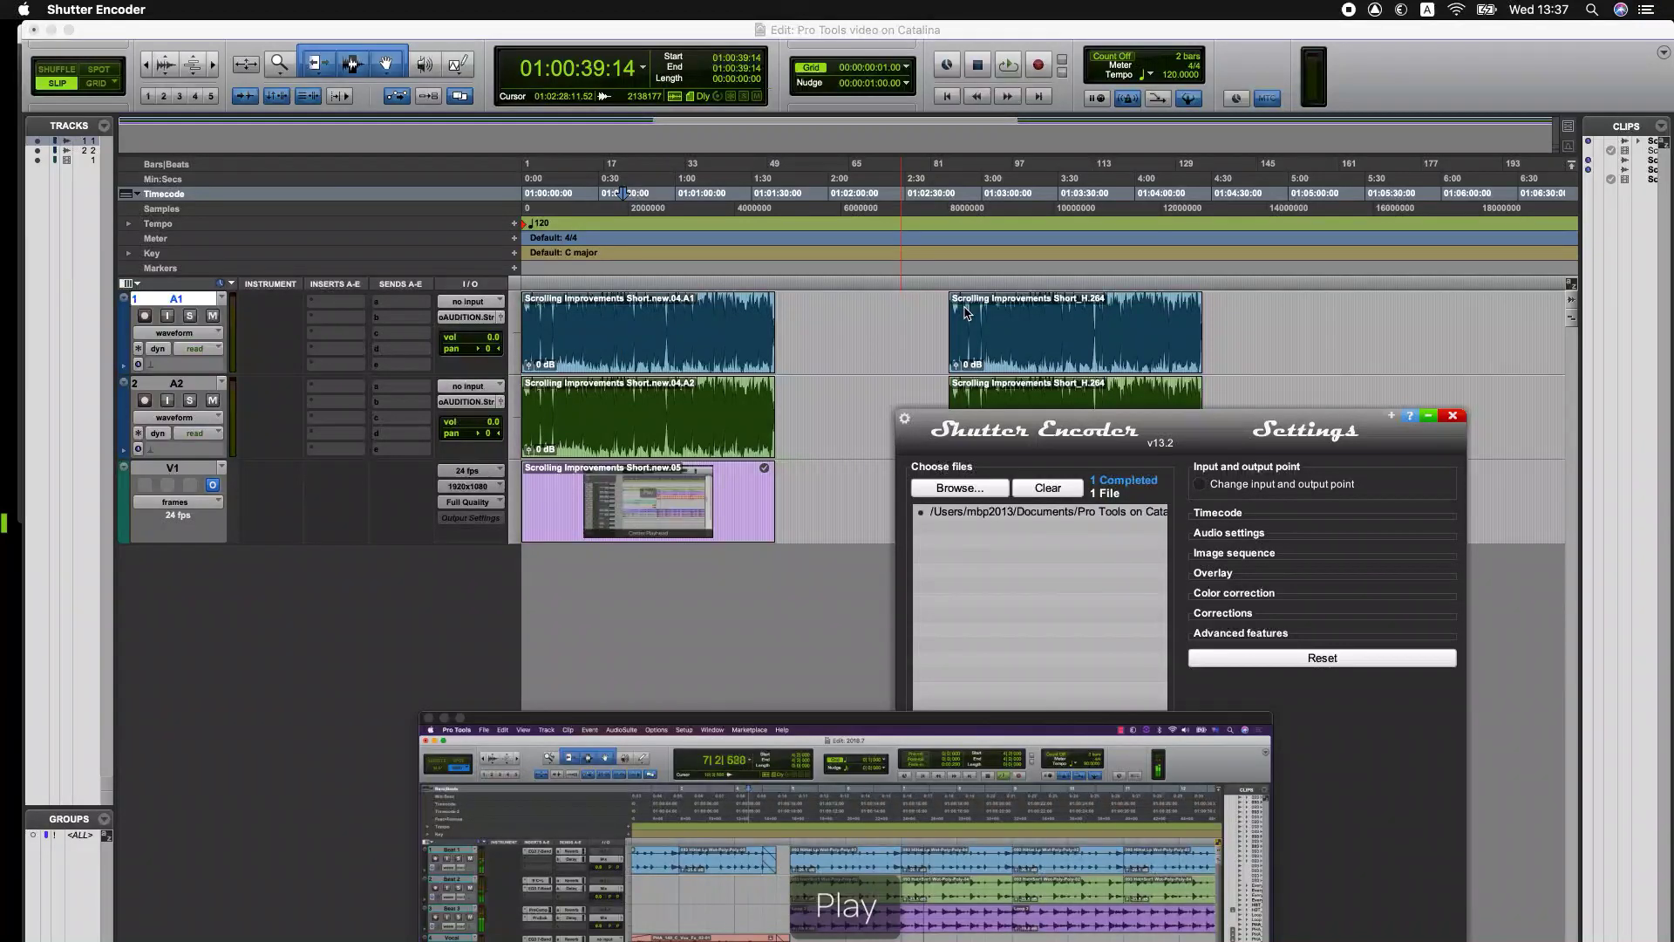
{"action": "left_click", "coordinate": [853, 32]}
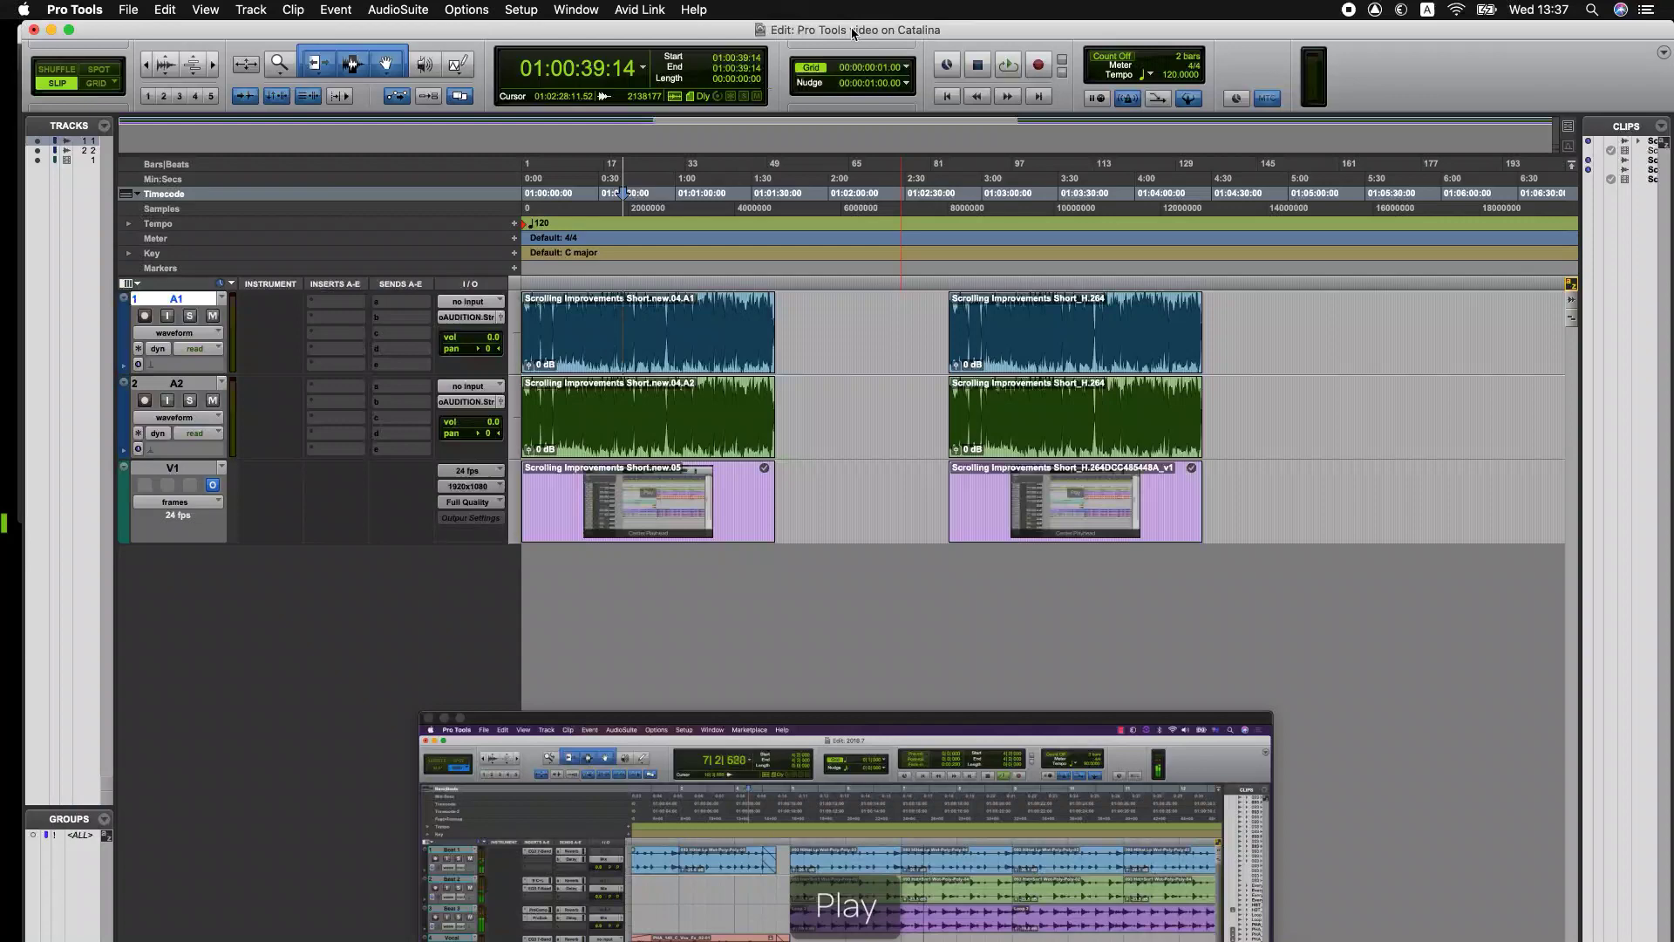
Step: Show the Safari article 'Pro Tools File Type Support on macOS Catalina' scrolled back to its top
{"action": "key", "text": "super+Tab"}
{"action": "key", "text": "super+Tab"}
{"action": "key", "text": "super+Tab"}
{"action": "key", "text": "super+Tab"}
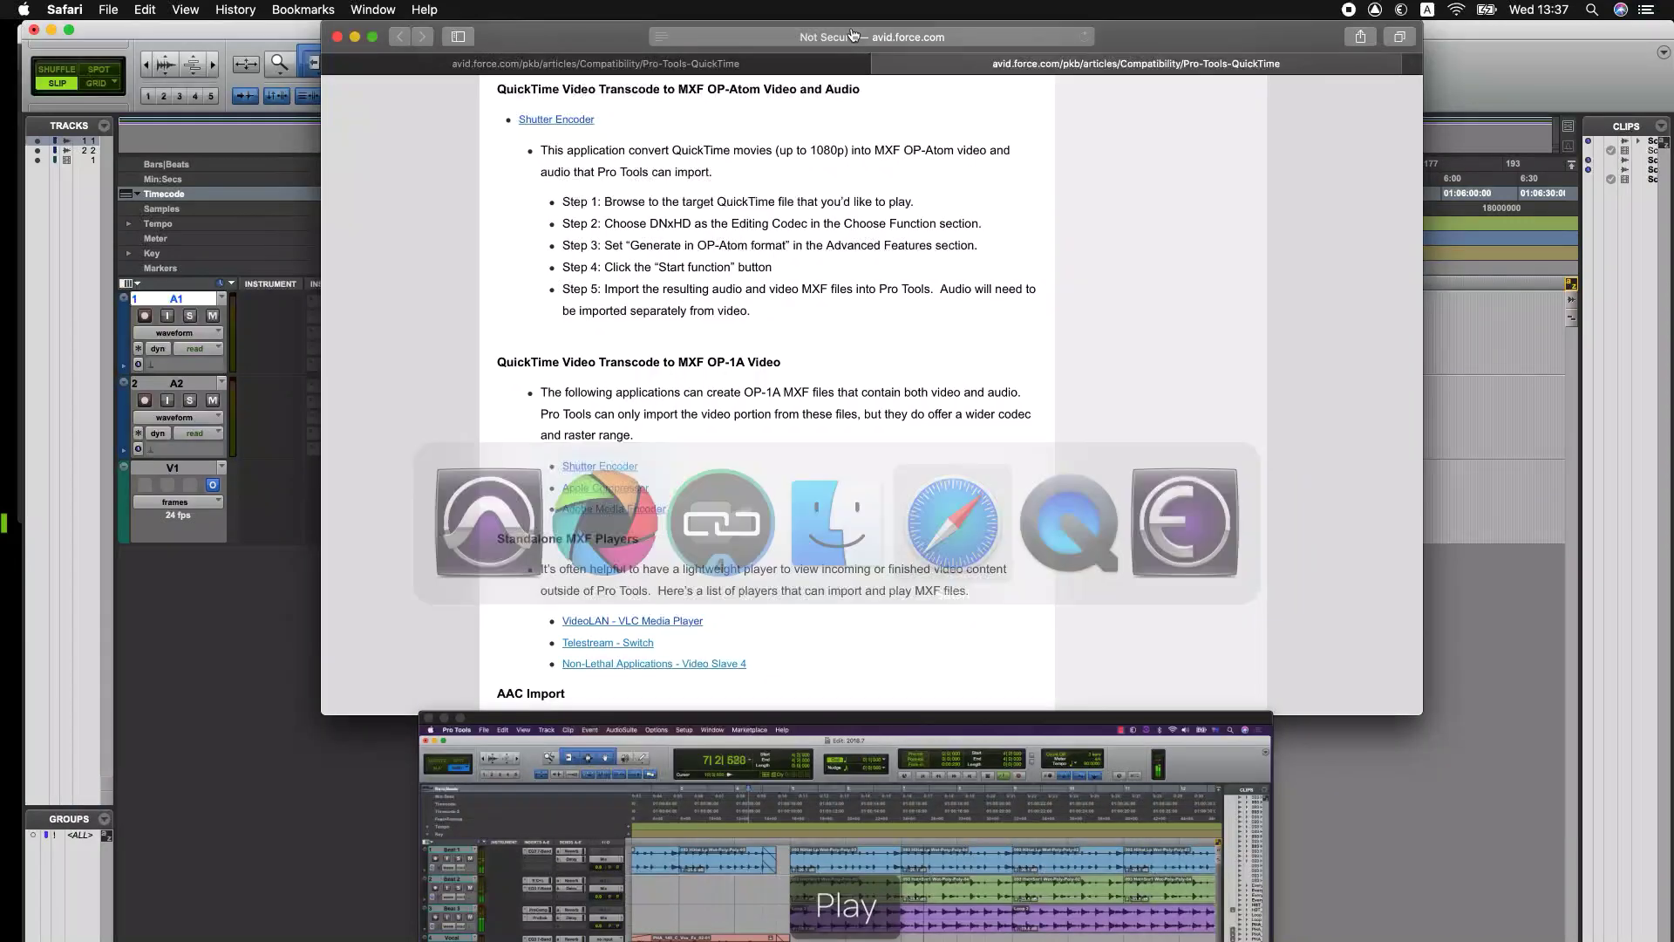
{"action": "scroll", "coordinate": [690, 301], "scroll_direction": "down", "scroll_amount": 5}
{"action": "scroll", "coordinate": [690, 302], "scroll_direction": "up", "scroll_amount": 15}
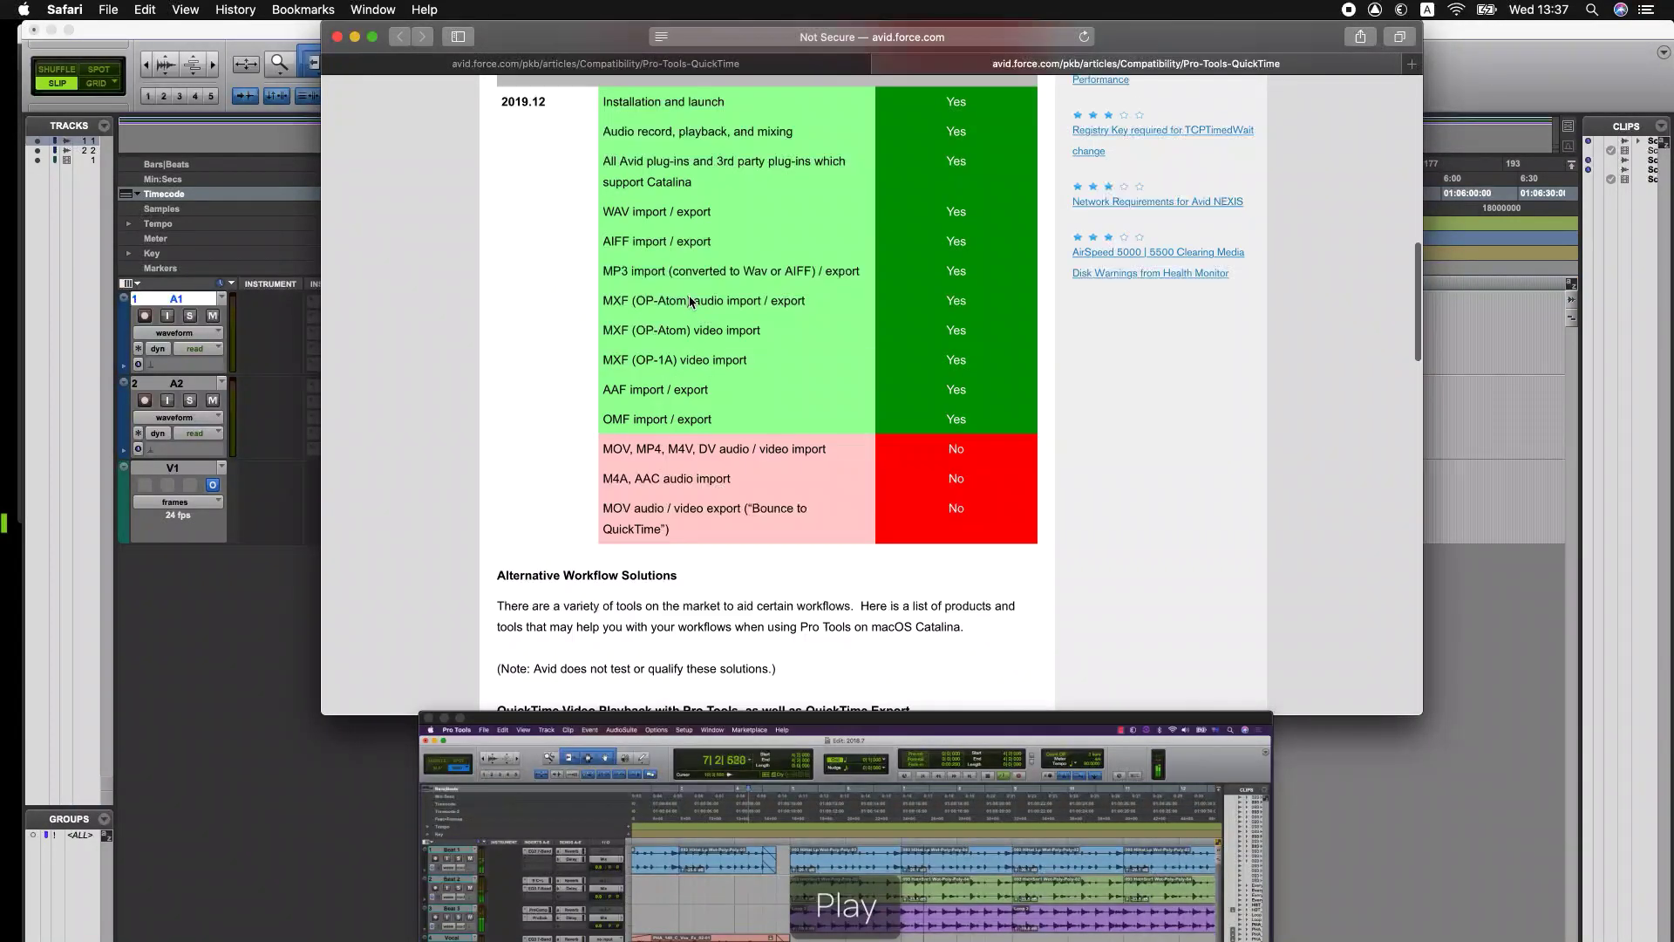
{"action": "scroll", "coordinate": [690, 302], "scroll_direction": "up", "scroll_amount": 10}
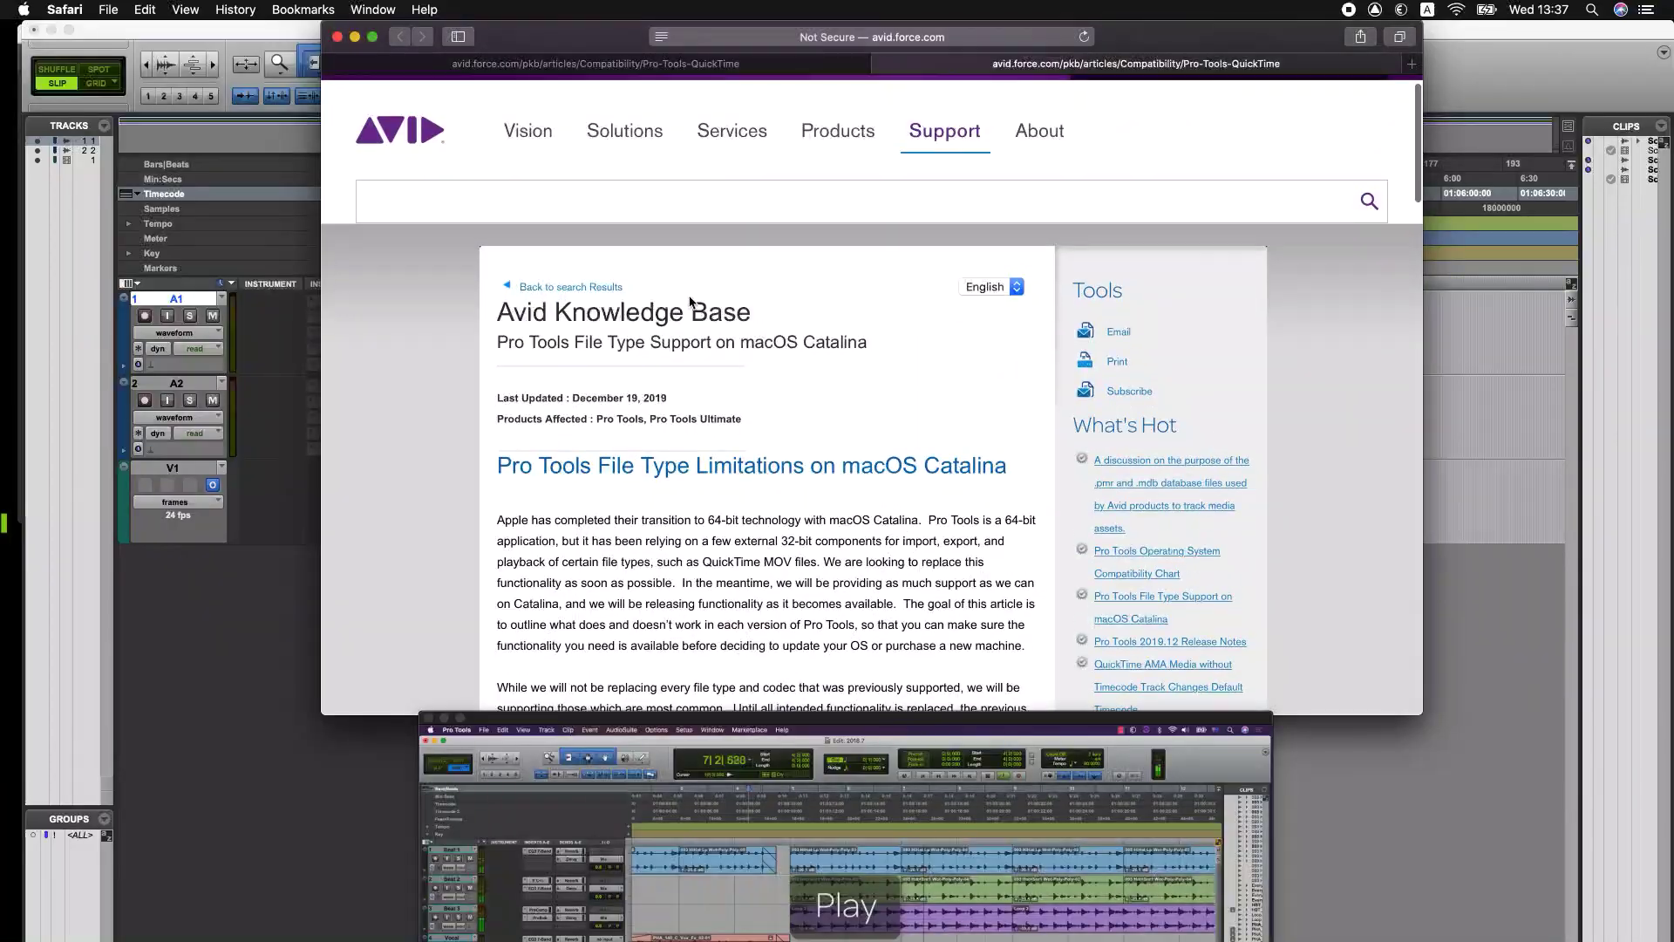